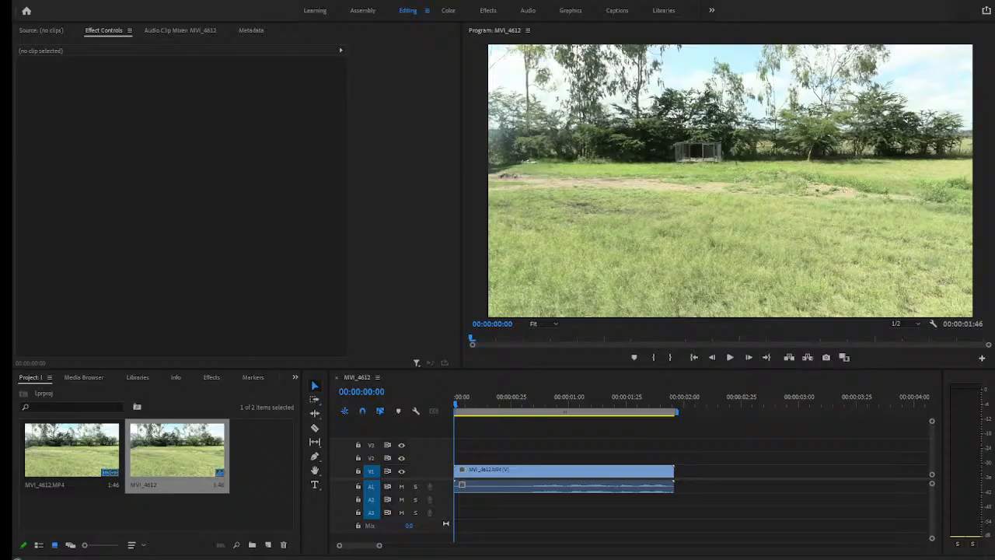
- Delete the MVI_4612.MP4 clip, video and audio, from the timeline
key(shift+3)
key(shift+3)
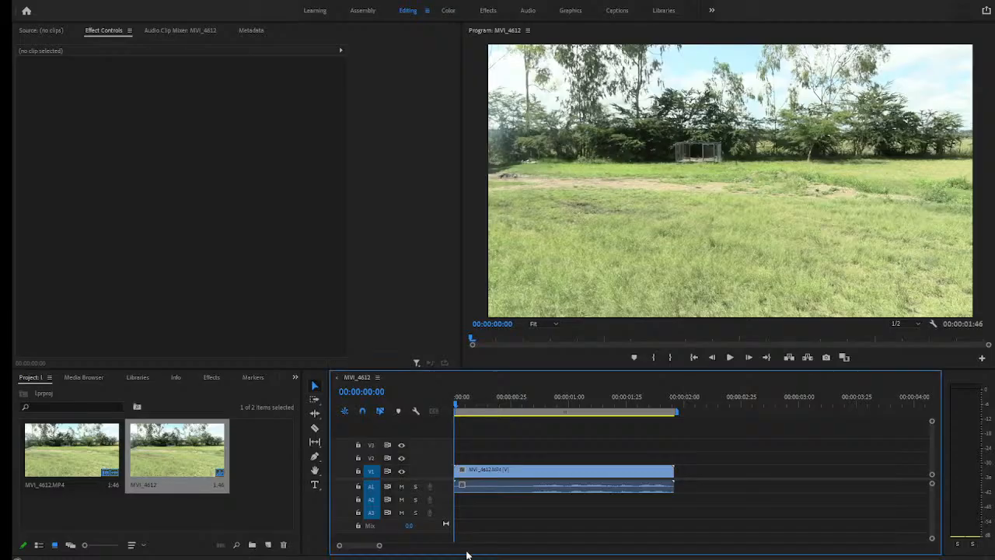
click(481, 480)
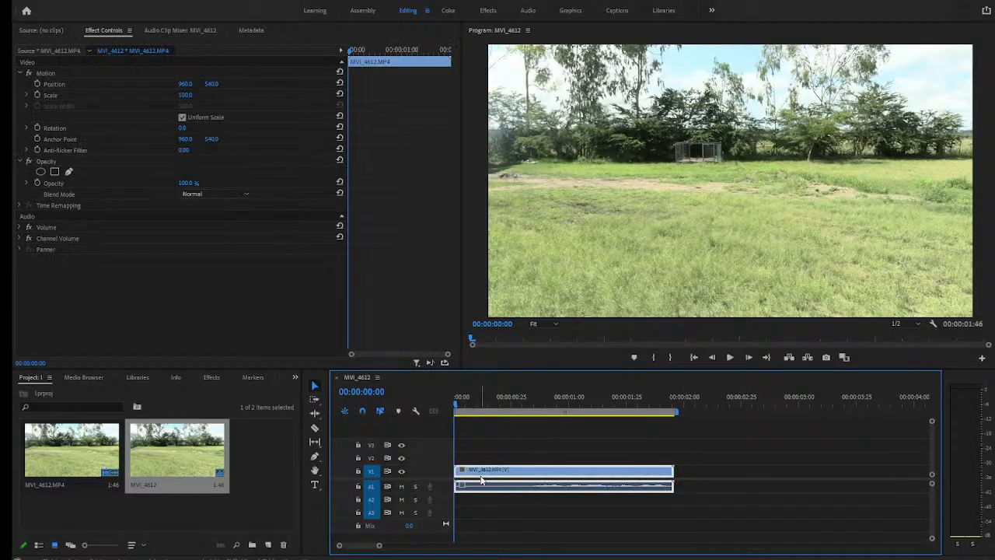
key(Delete)
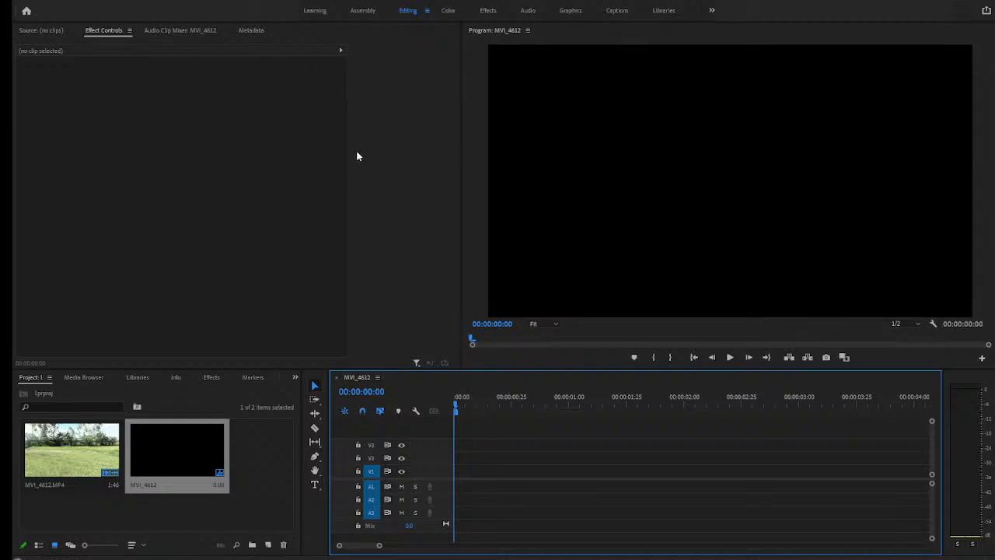
- Delete the MVI_4612 sequence and the MVI_4612.MP4 source clip from the project
click(202, 463)
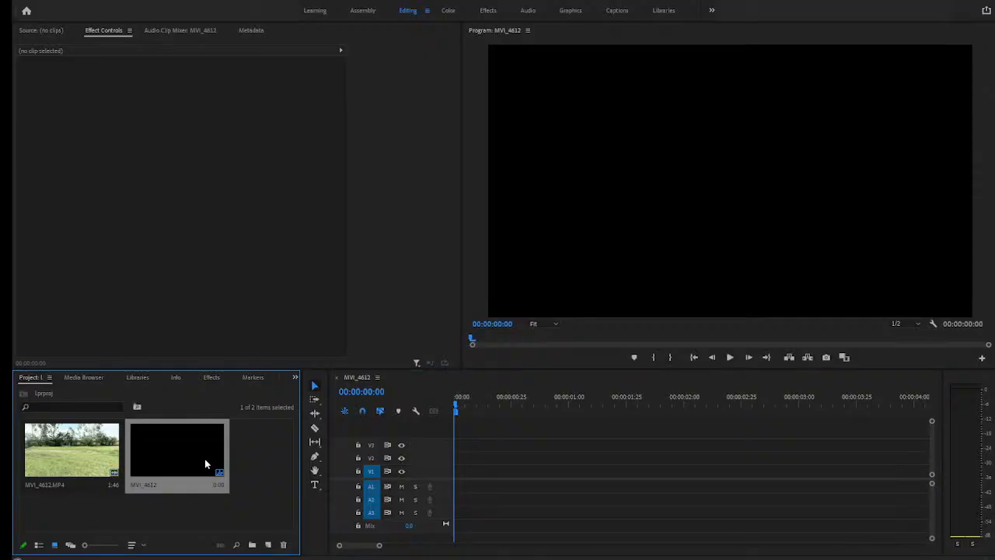
key(Delete)
click(91, 454)
key(Delete)
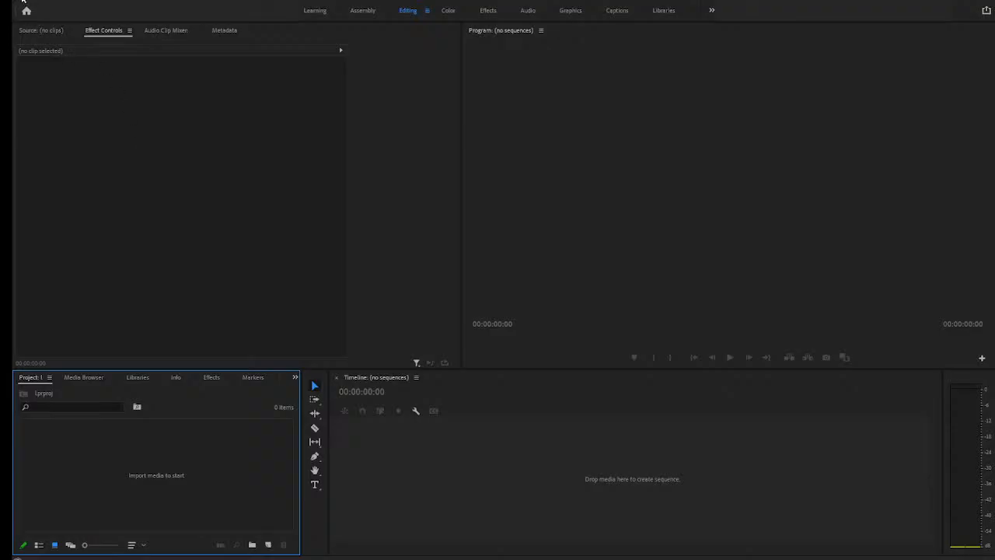
- Import MVI_4617.MP4 into the empty project, and import the same file a second time
click(54, 267)
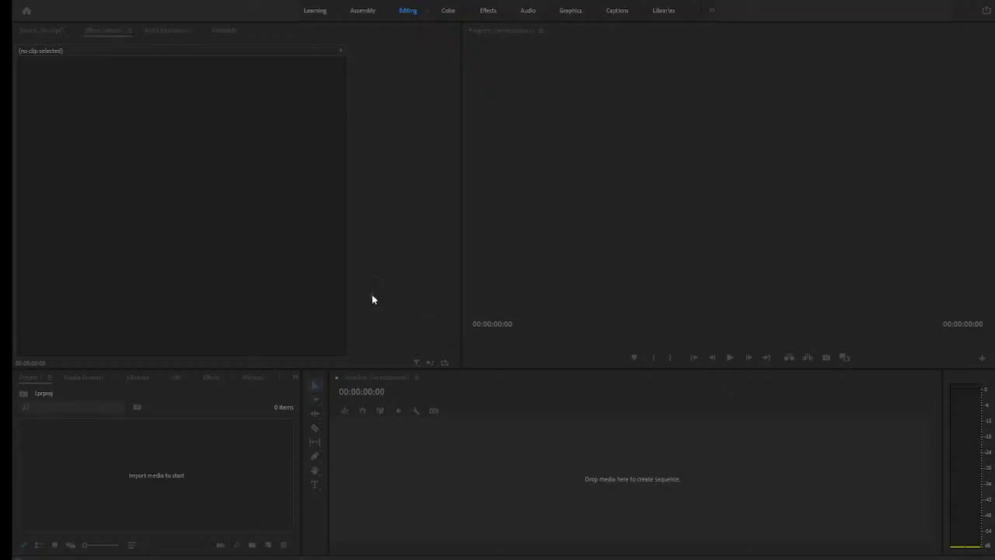
click(173, 447)
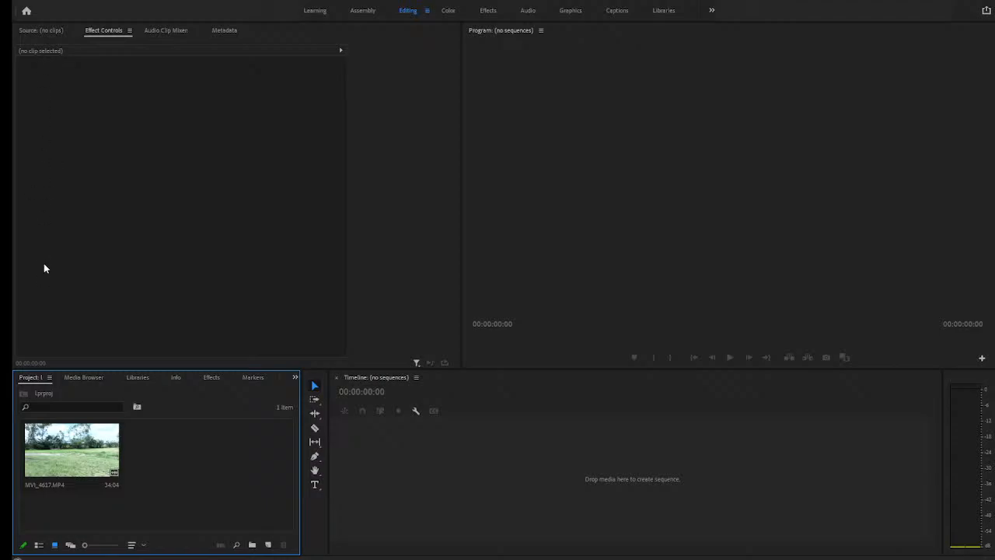
key(ctrl+n)
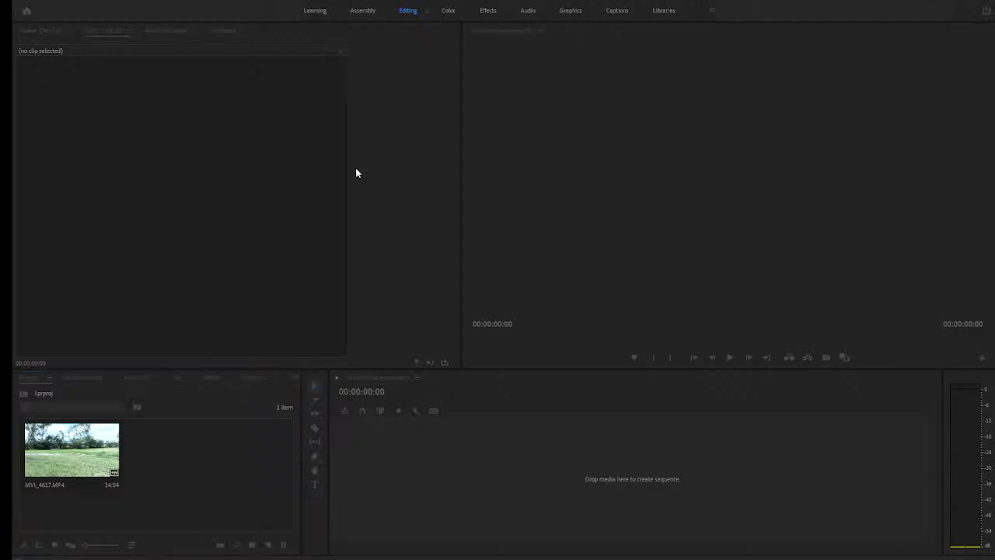
double_click(476, 91)
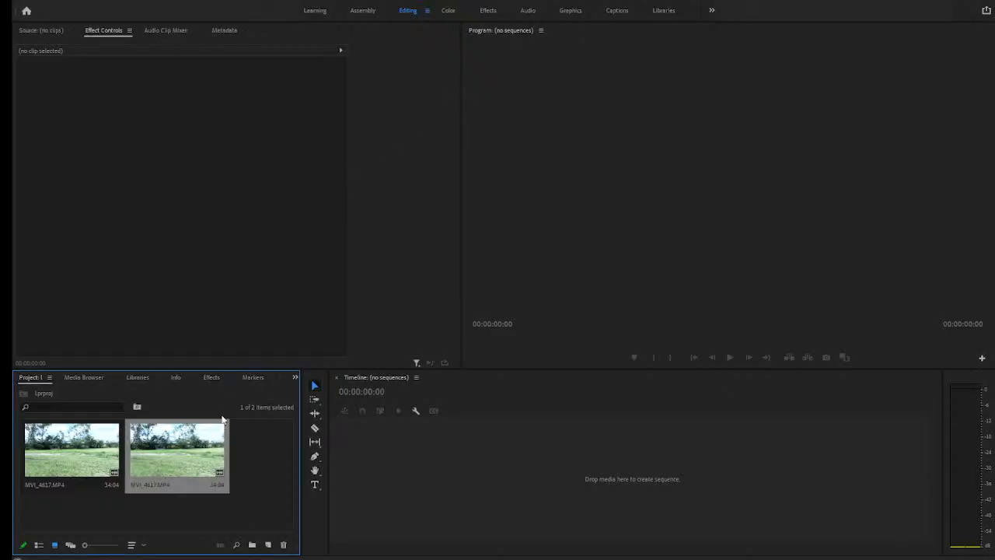
- Remove both imported copies of MVI_4617.MP4 from the project
key(Delete)
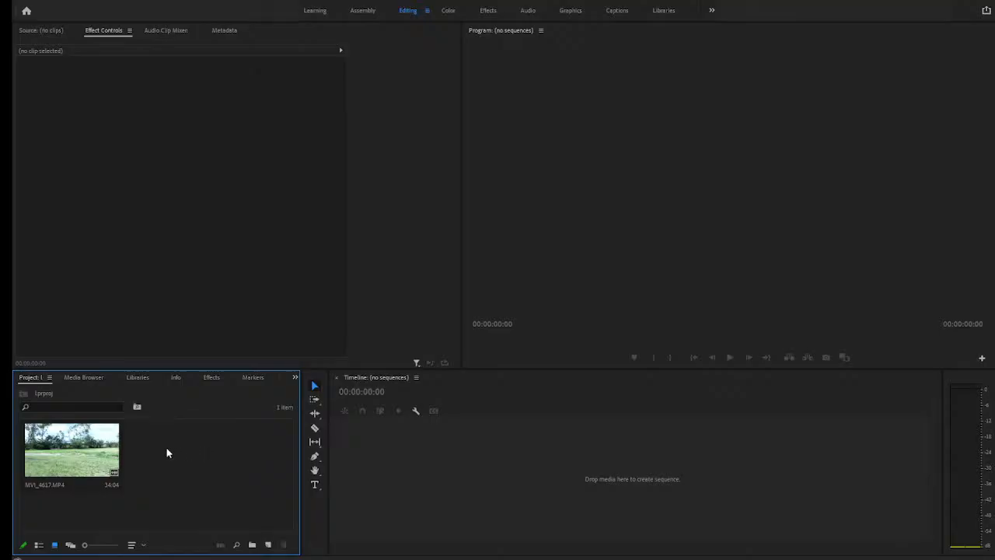
click(91, 451)
key(Delete)
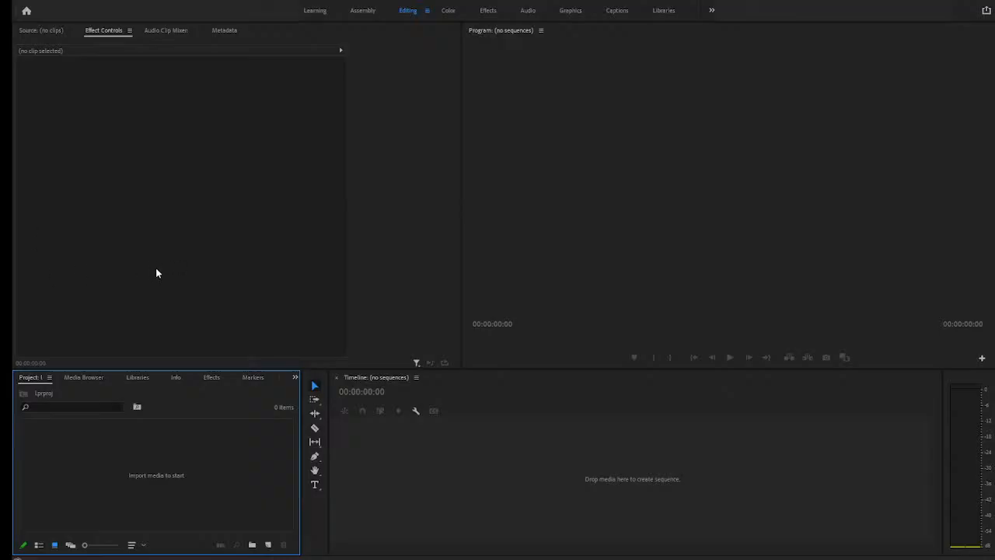
- Import the video files MVI_4612.MP4 and MVI_4617.MP4 into the project
double_click(92, 450)
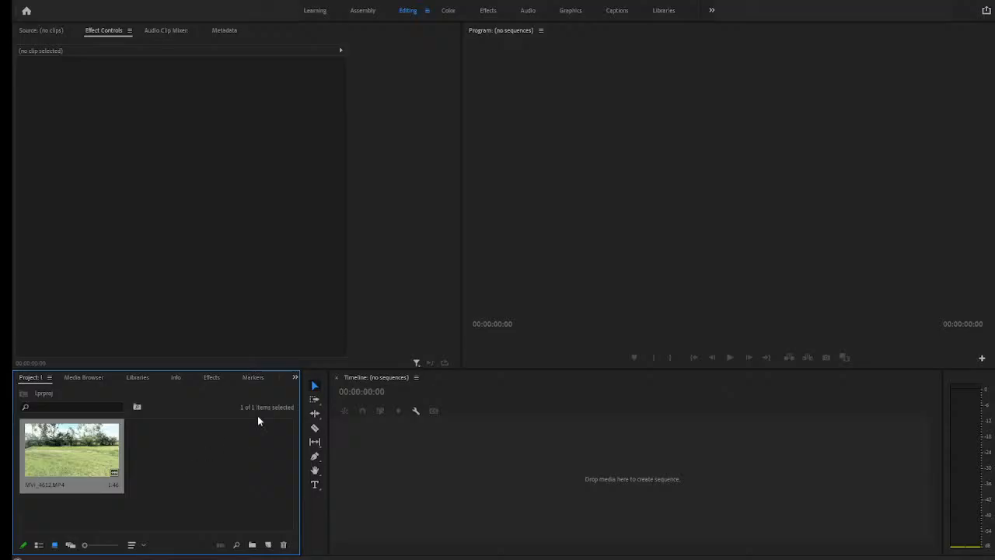
click(187, 463)
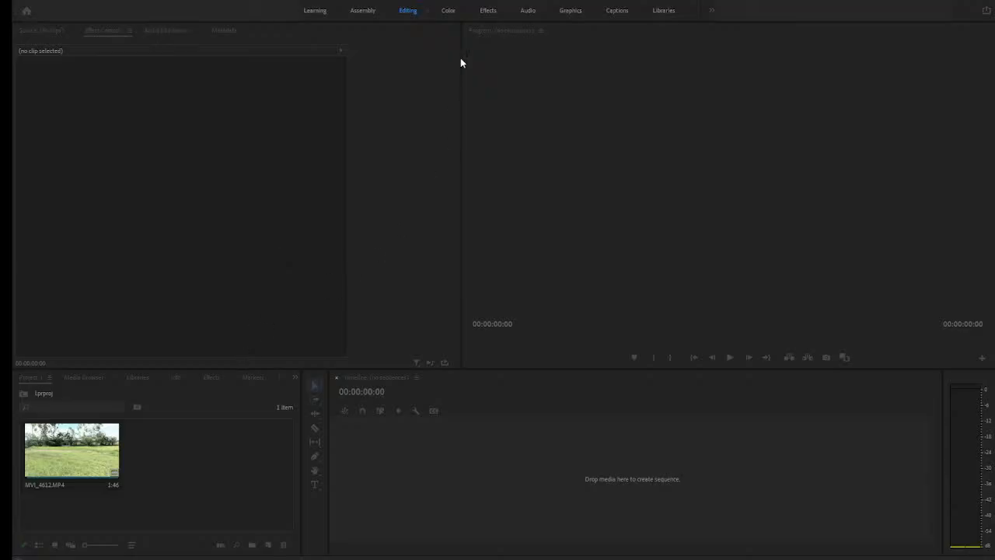
click(501, 14)
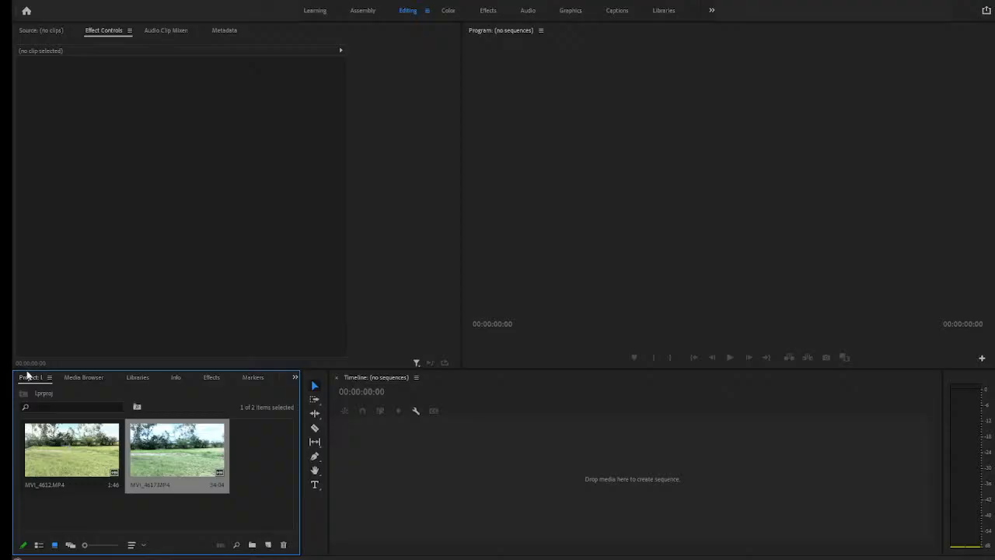
- Look through the effects, markers, clip info and libraries, and return to the project media
click(212, 378)
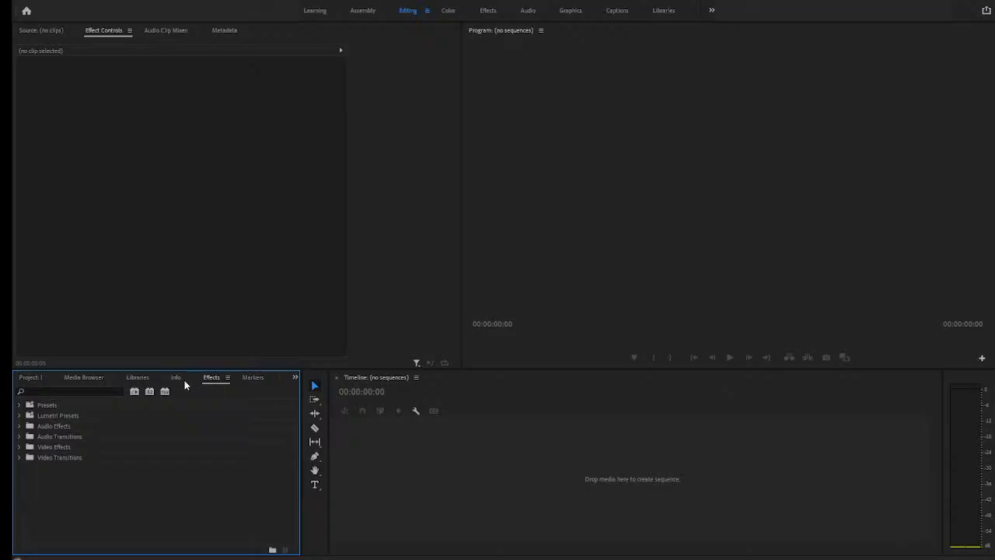
click(184, 384)
click(249, 381)
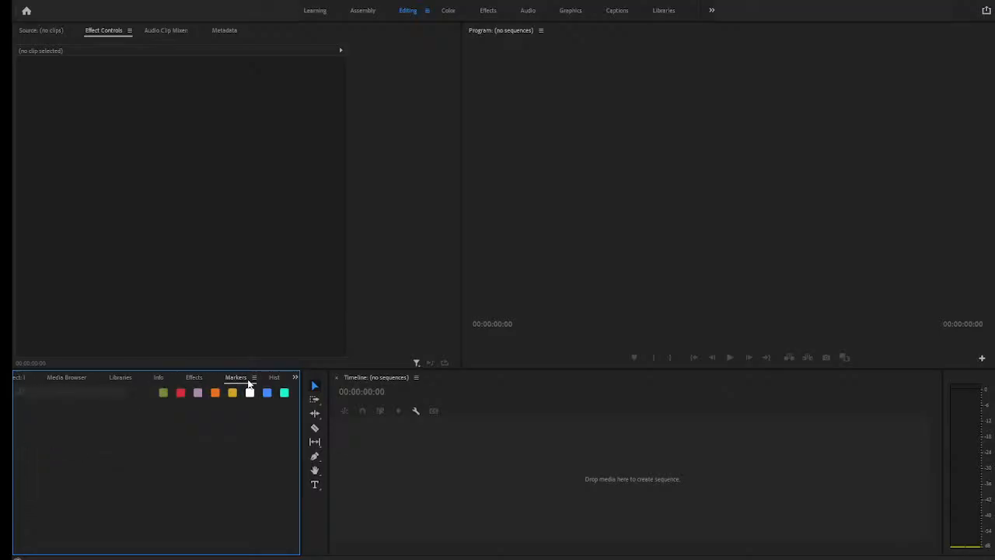
click(188, 381)
click(151, 379)
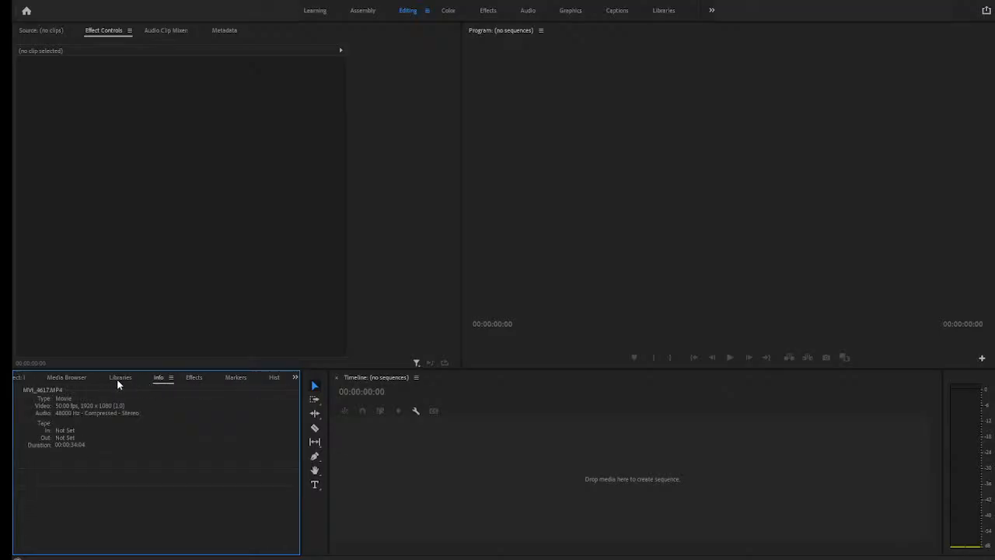
click(118, 381)
click(19, 379)
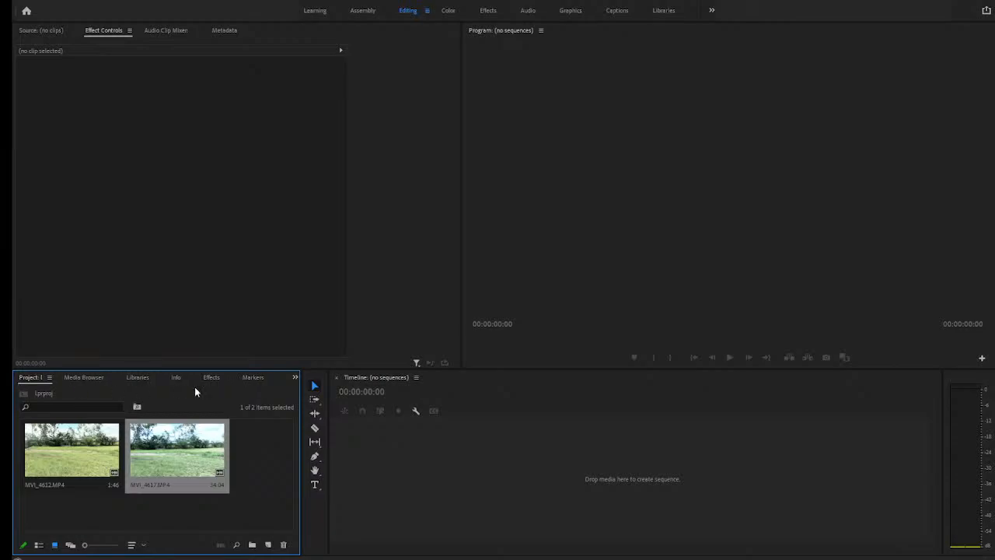
- Check the list of hidden panels, show the effects categories, and go back to the project's clips
click(295, 379)
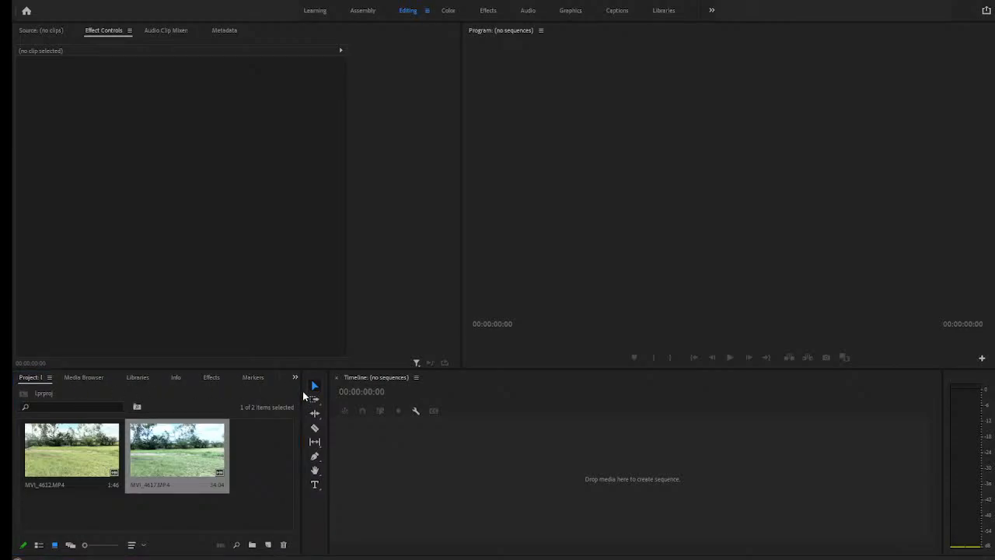
click(303, 395)
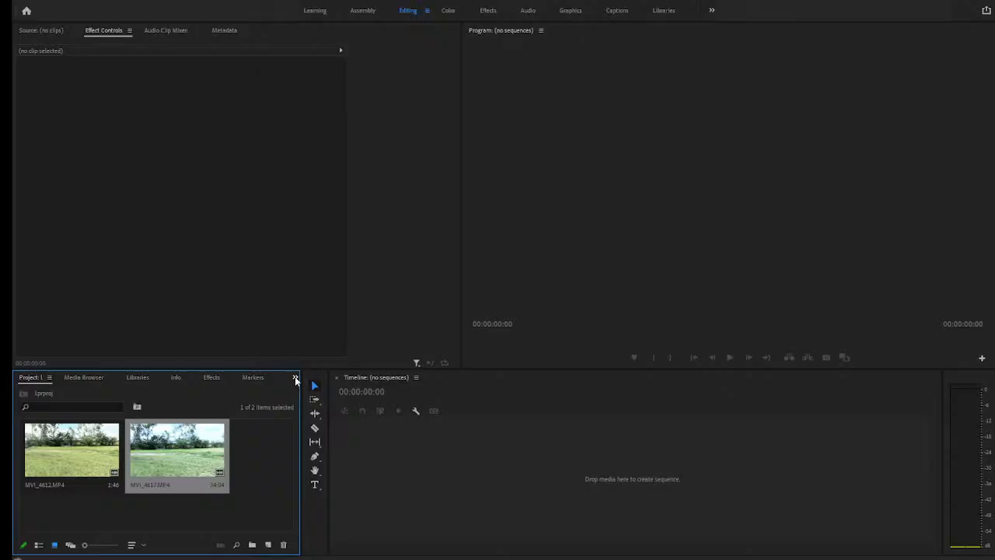
click(296, 380)
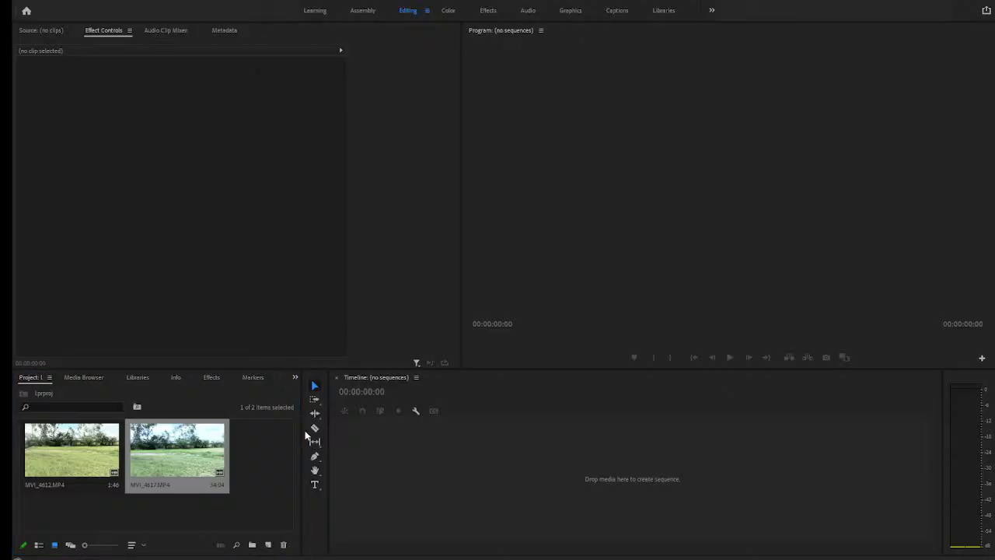
key(shift+7)
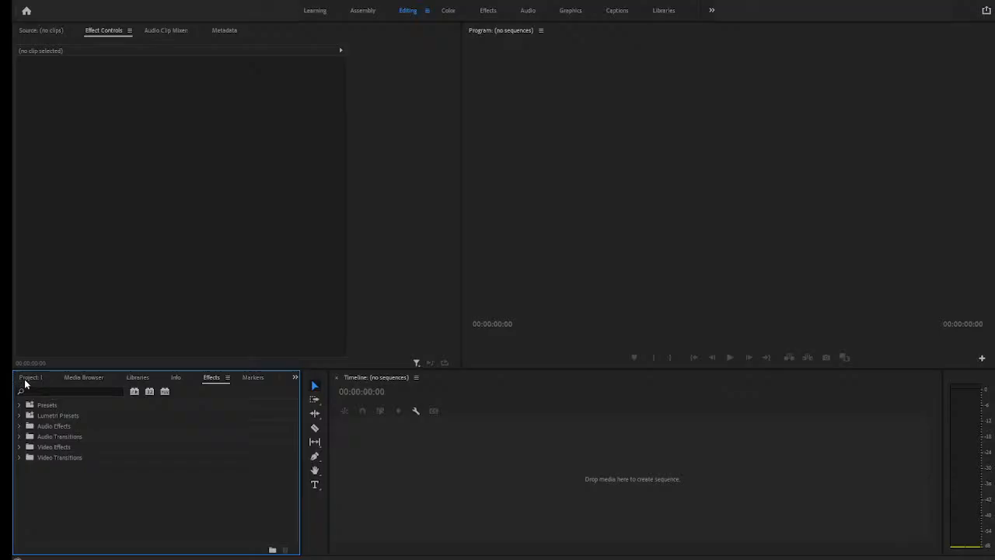
click(293, 380)
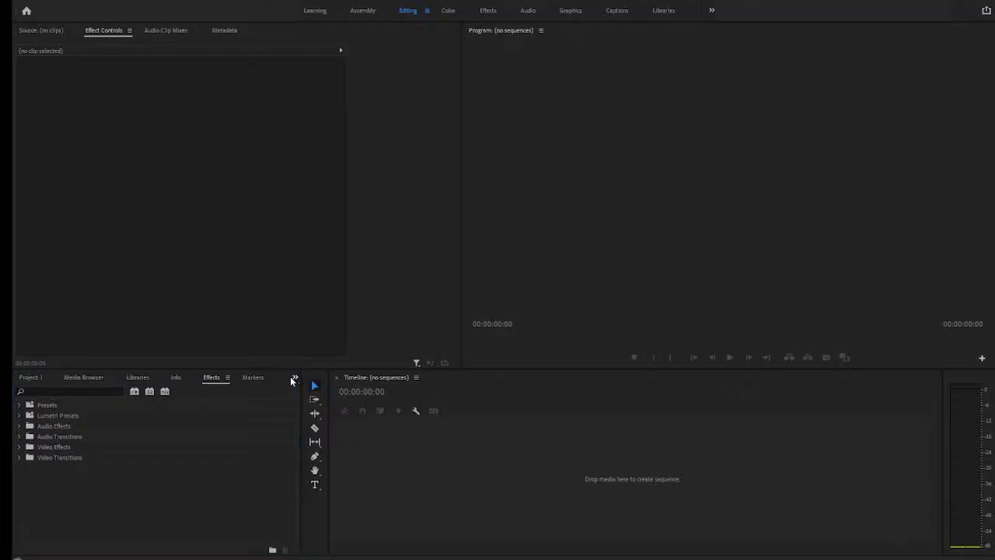
key(shift+1)
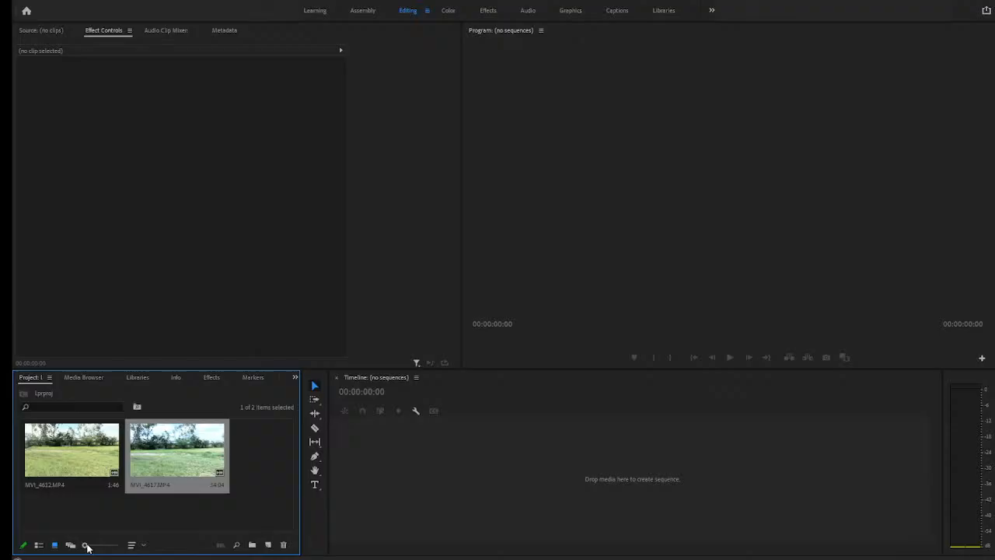
- Enlarge the clip thumbnails to the maximum, view both clips, and reduce them until both fit side by side
mouse_move(85, 544)
mouse_down()
mouse_move(113, 549)
mouse_move(92, 545)
mouse_up()
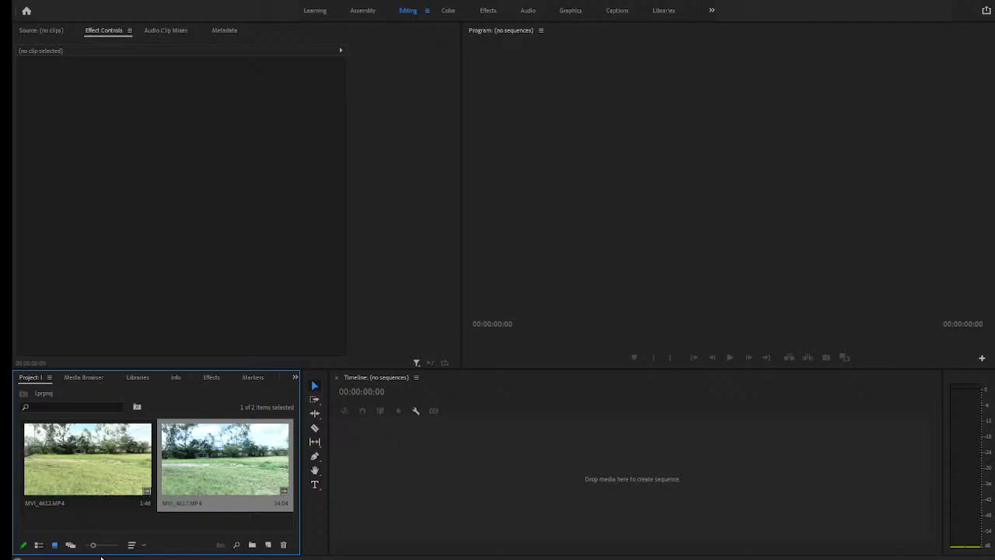
drag(92, 546, 117, 546)
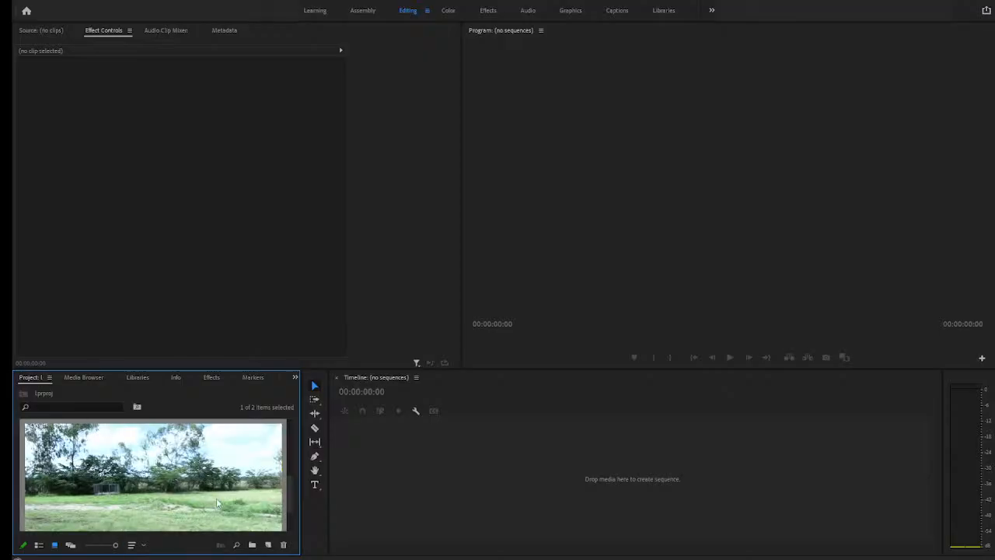
drag(289, 505, 289, 448)
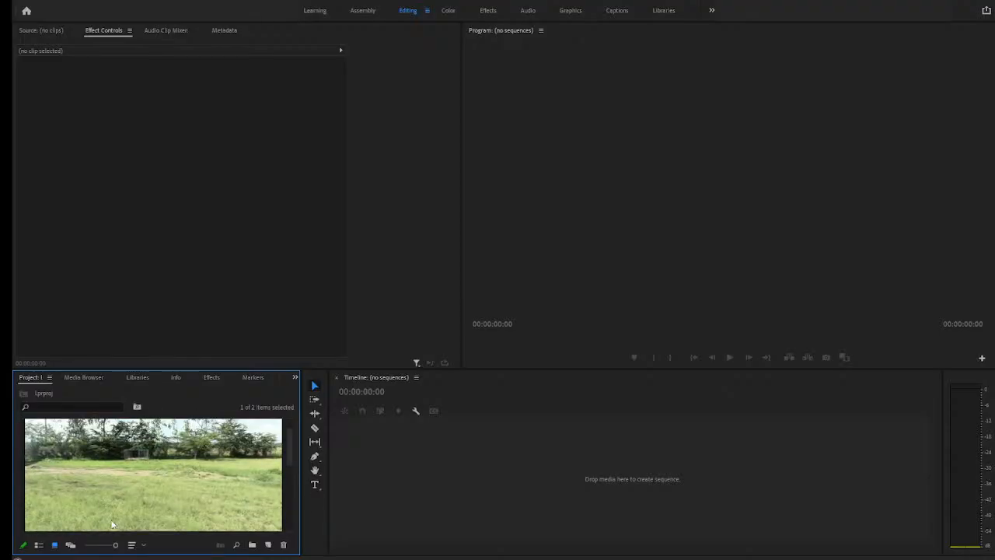
drag(114, 545, 93, 545)
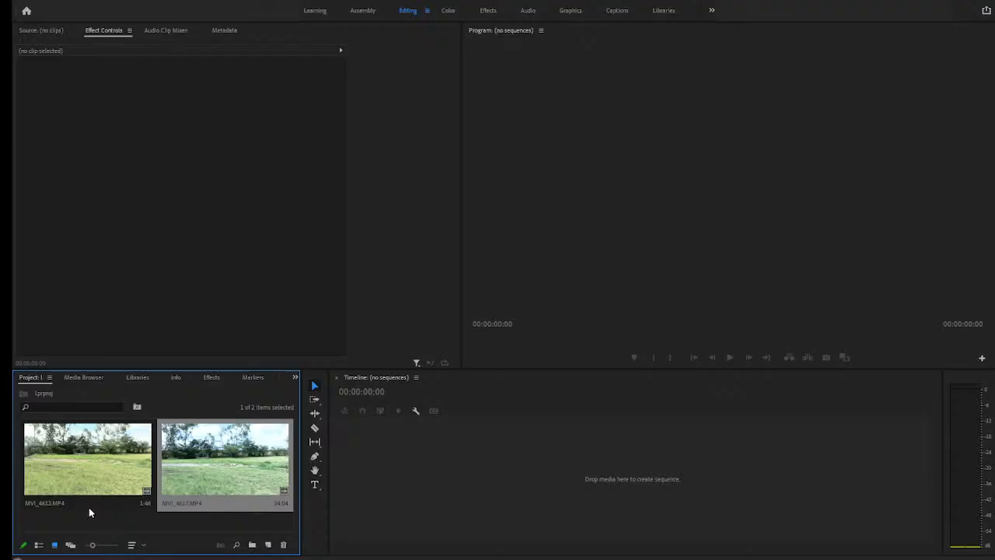
- Compare the freeform and icon views of the project media, finishing in freeform view
click(70, 547)
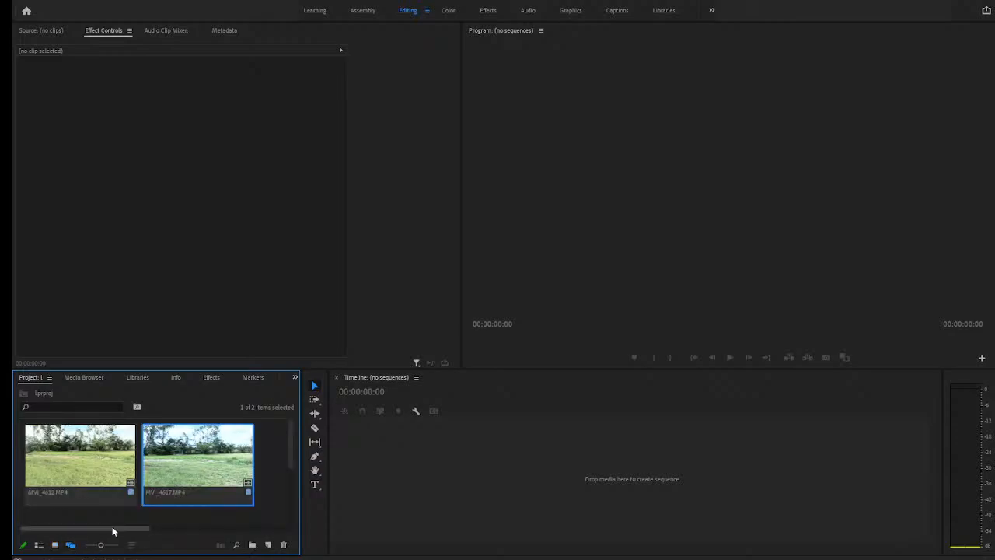
click(55, 545)
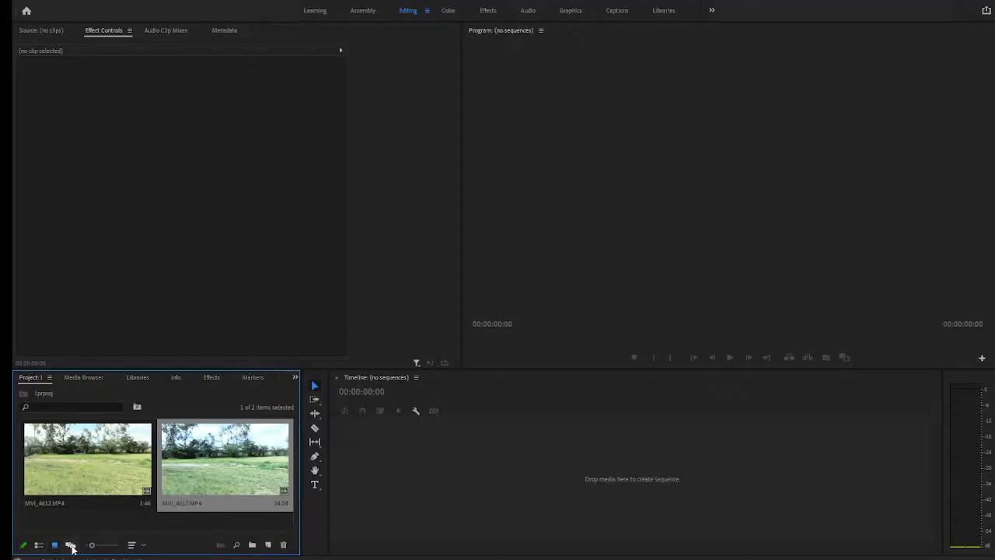
click(71, 546)
click(55, 545)
click(71, 546)
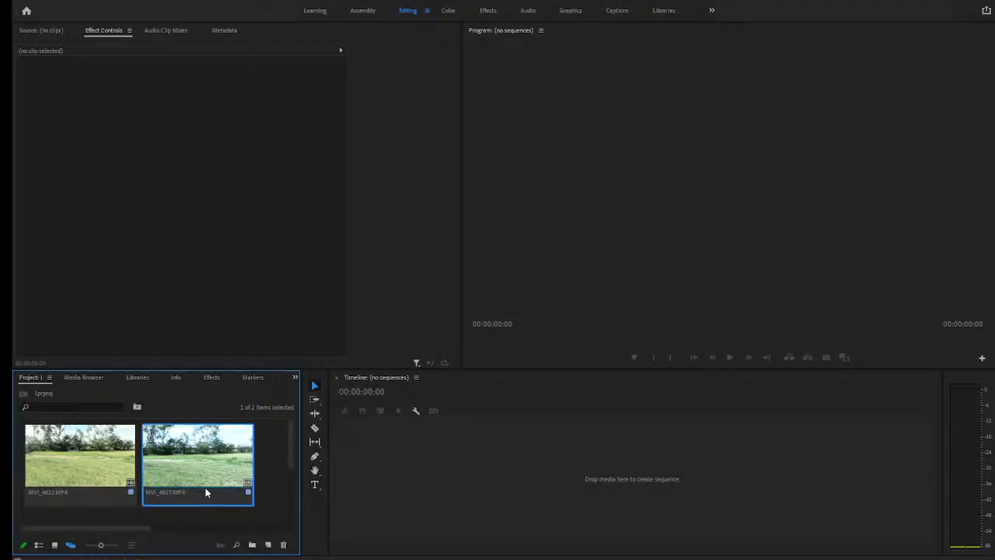
- Shrink the freeform view's clip thumbnails to nearly the smallest size, checking against the icon view in between
drag(98, 546, 89, 547)
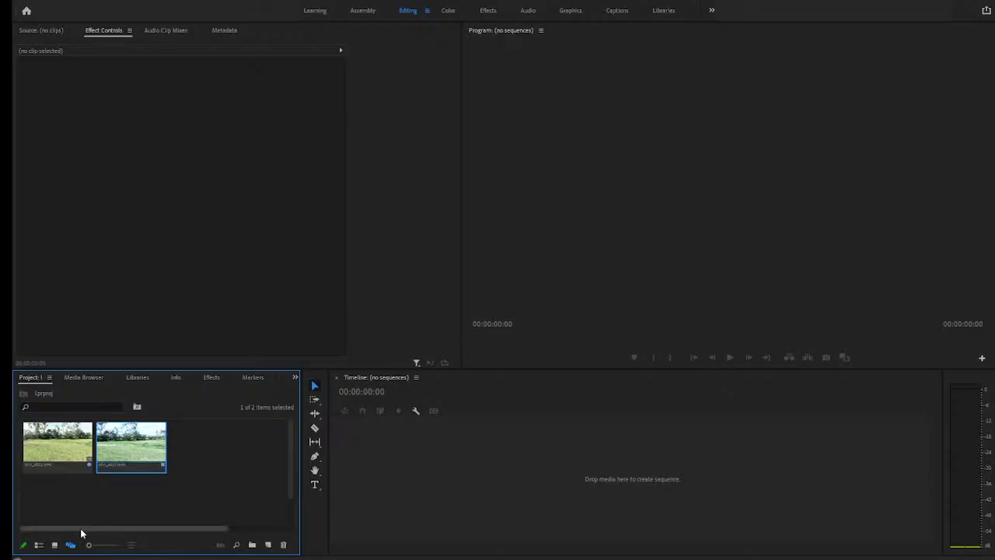
click(54, 545)
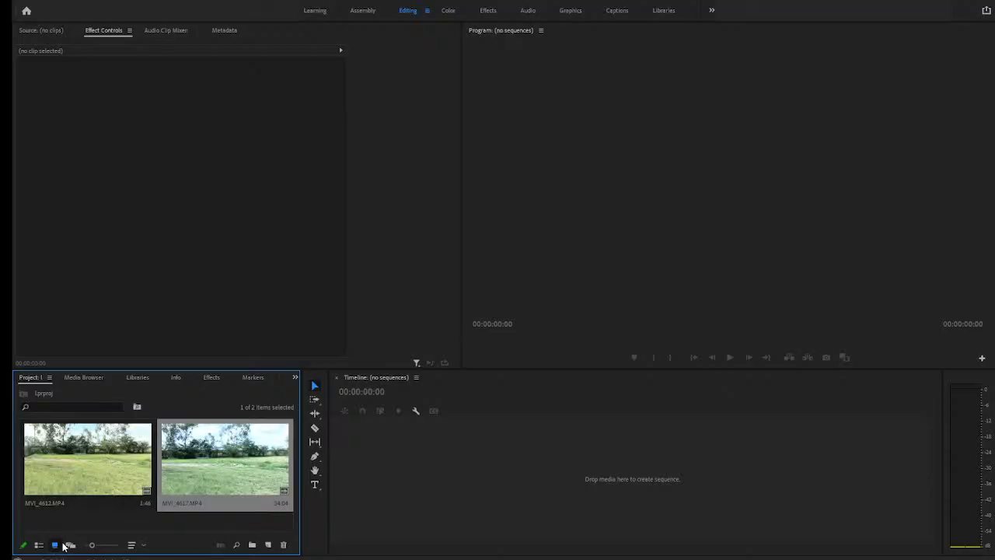
click(70, 545)
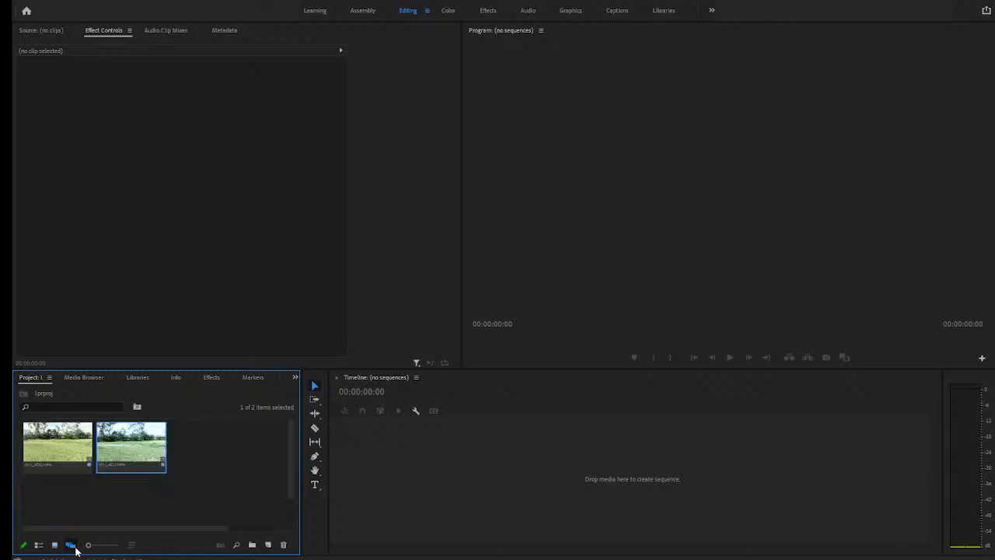
drag(91, 547, 85, 546)
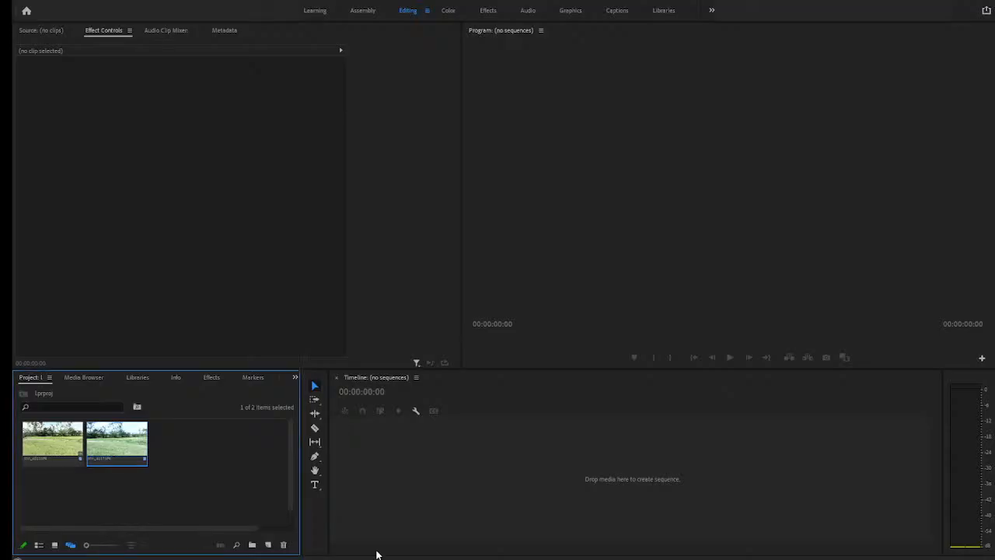
- Compare the list, icon and freeform views of the project media, finishing in freeform view
click(38, 545)
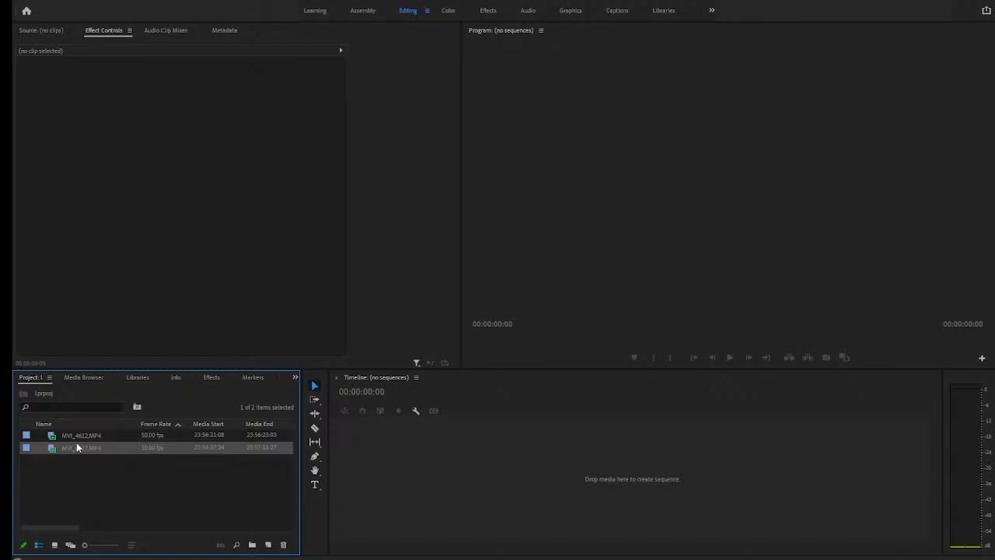
click(24, 546)
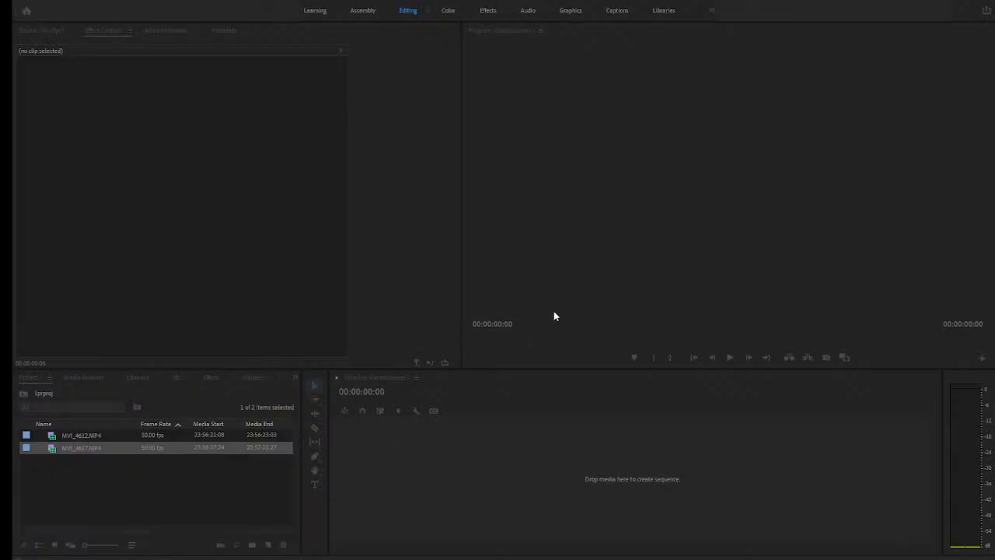
click(54, 544)
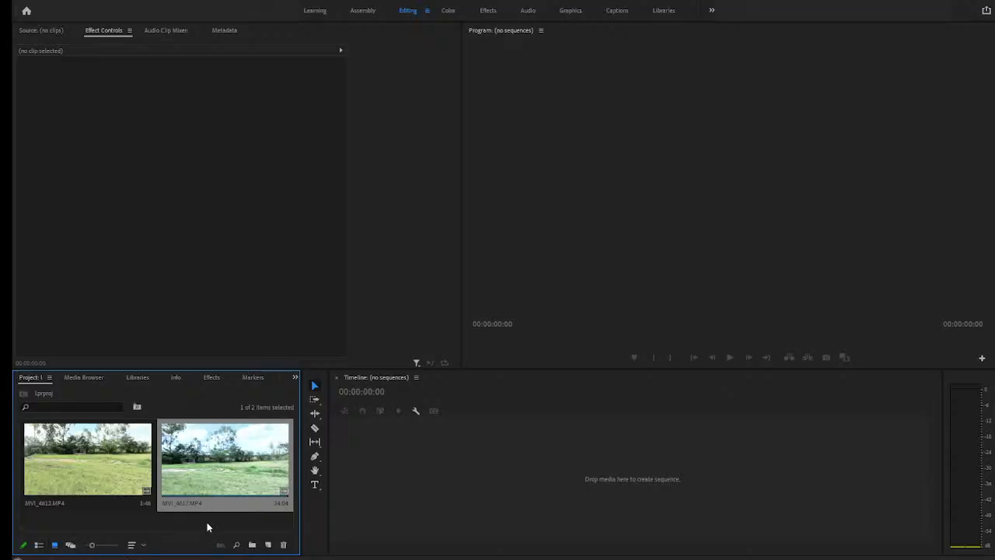
click(70, 544)
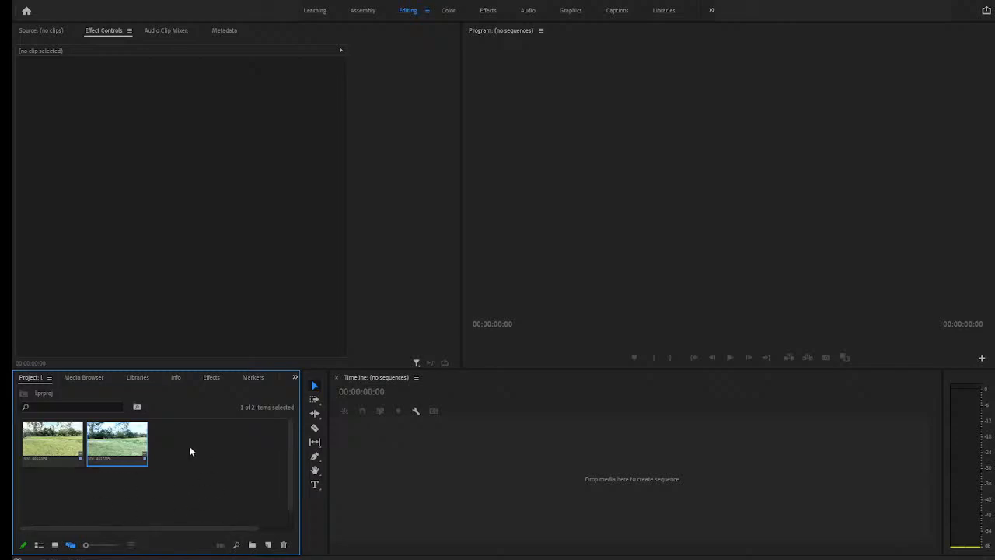
- View the Find dialog for the project media, close it without searching, and clear the clip selection
click(236, 544)
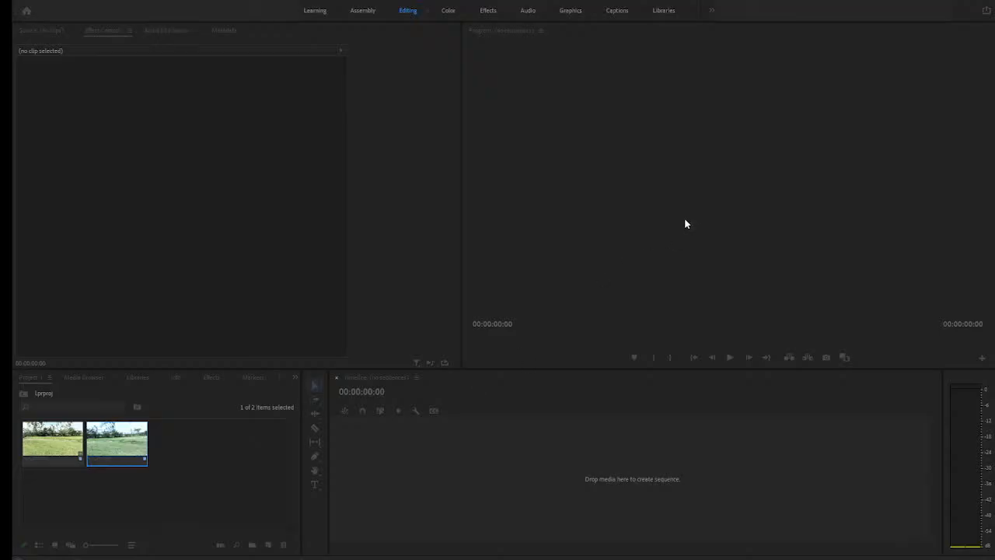
key(Escape)
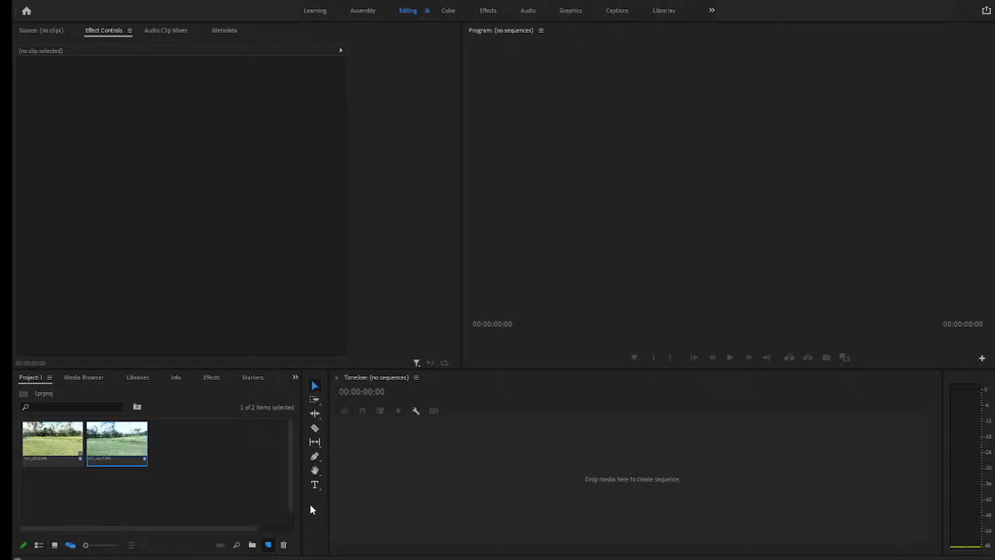
click(240, 509)
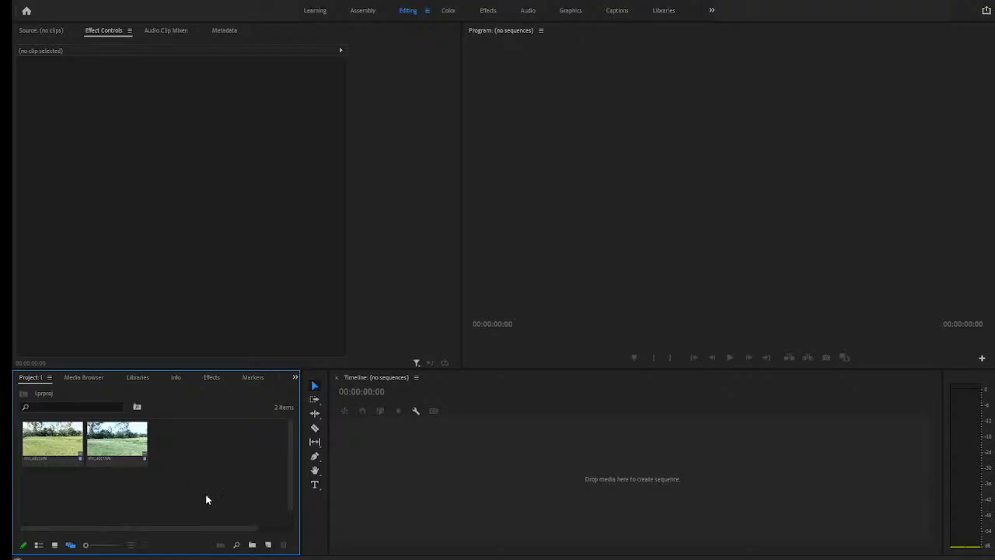
- Delete both video clips from the project media, one after the other
click(121, 445)
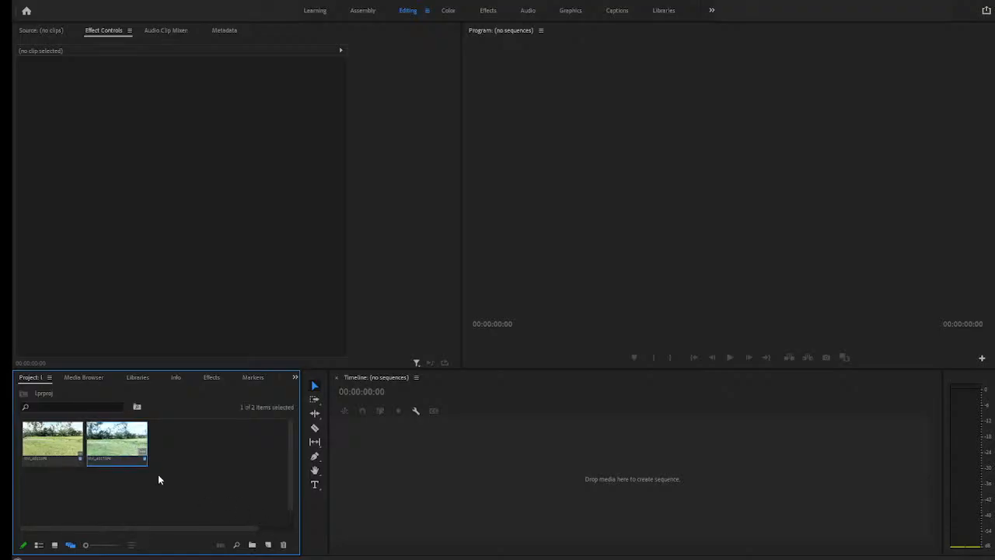
click(283, 545)
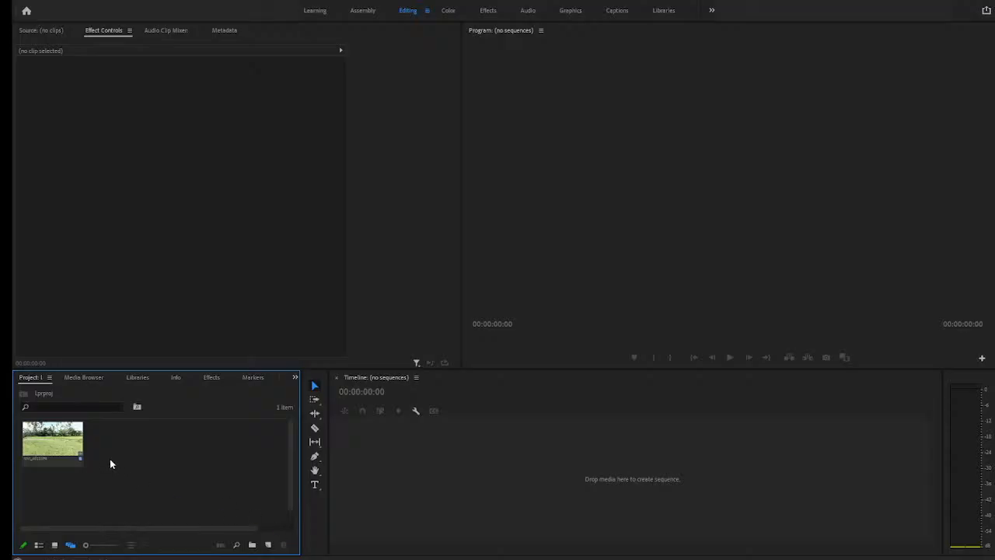
click(63, 443)
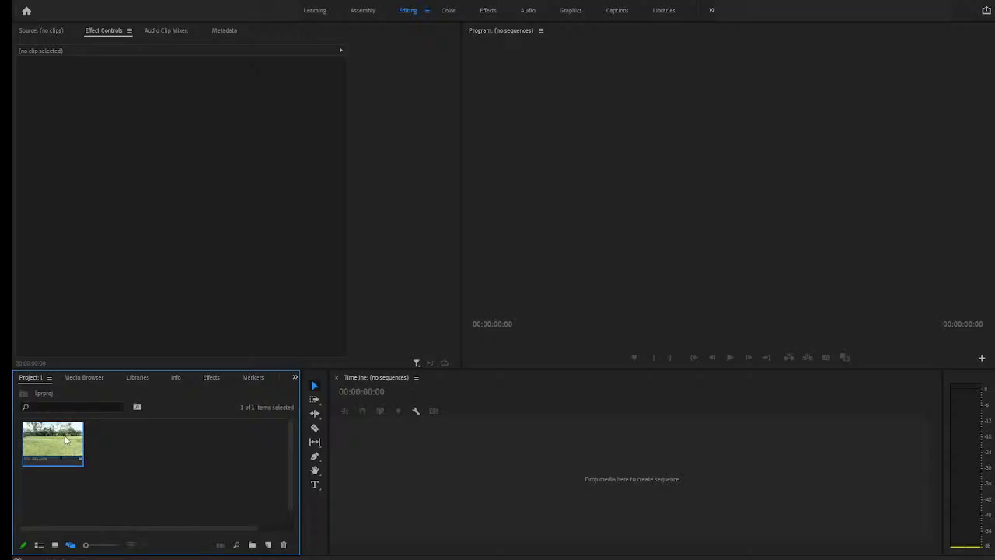
key(Delete)
click(204, 464)
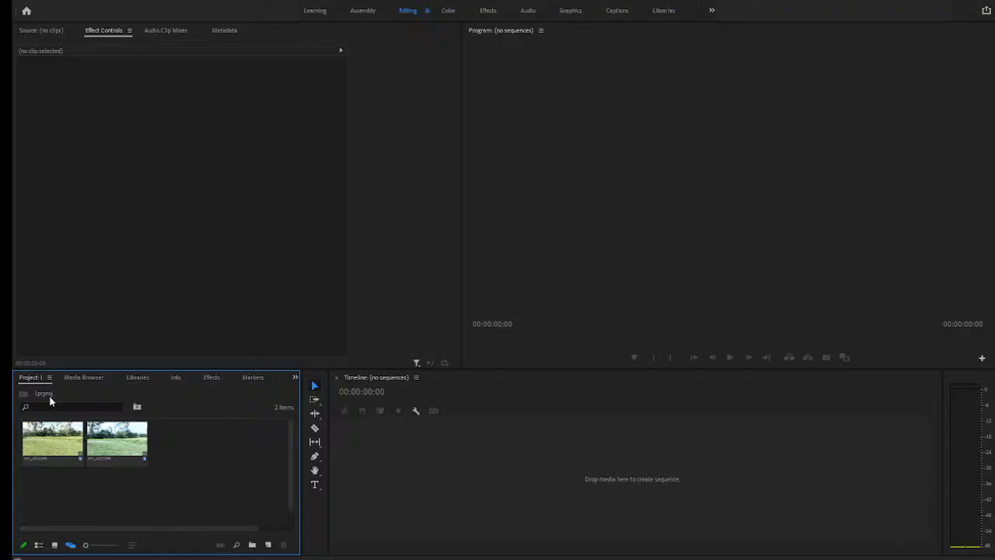
- Create a new bin beside the two clips, then delete that bin
click(252, 547)
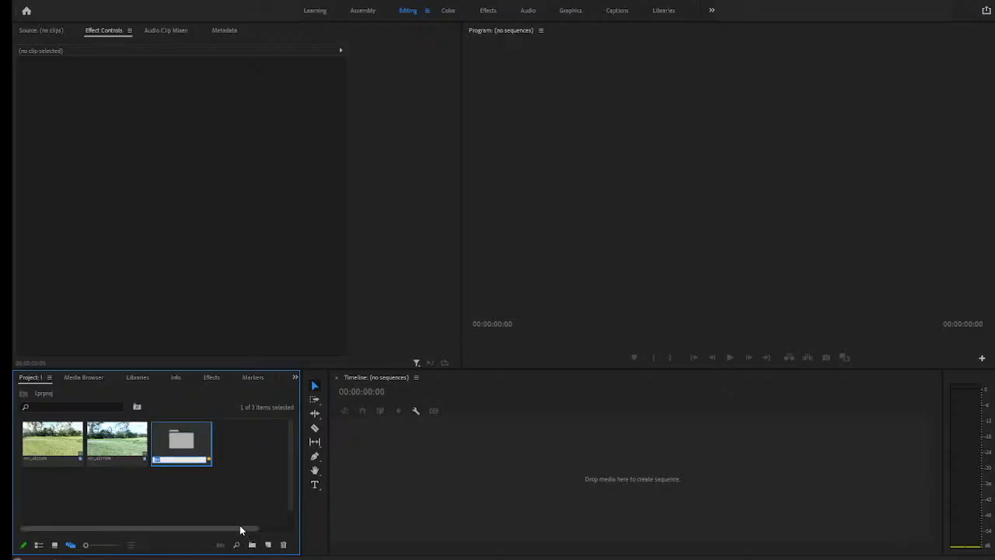
click(173, 489)
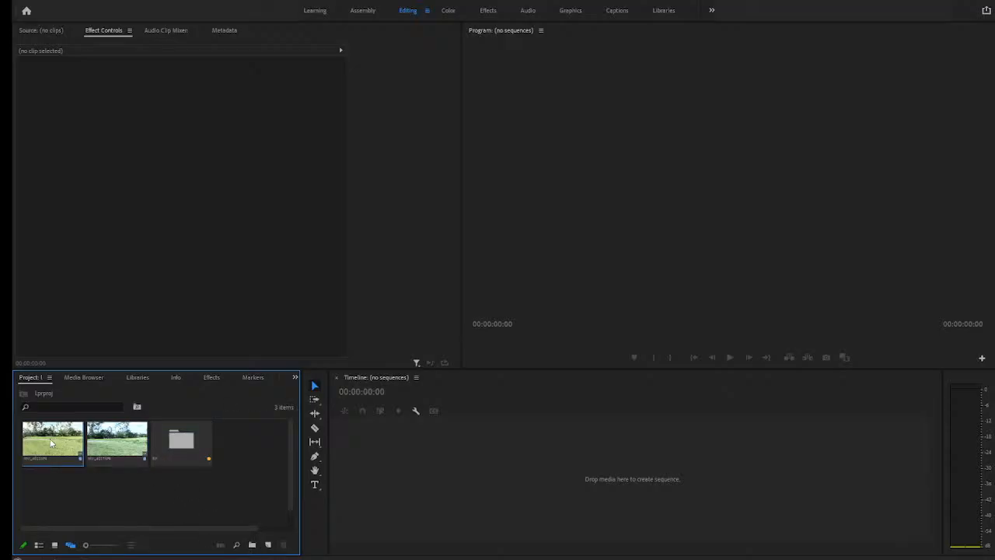
click(174, 450)
click(283, 545)
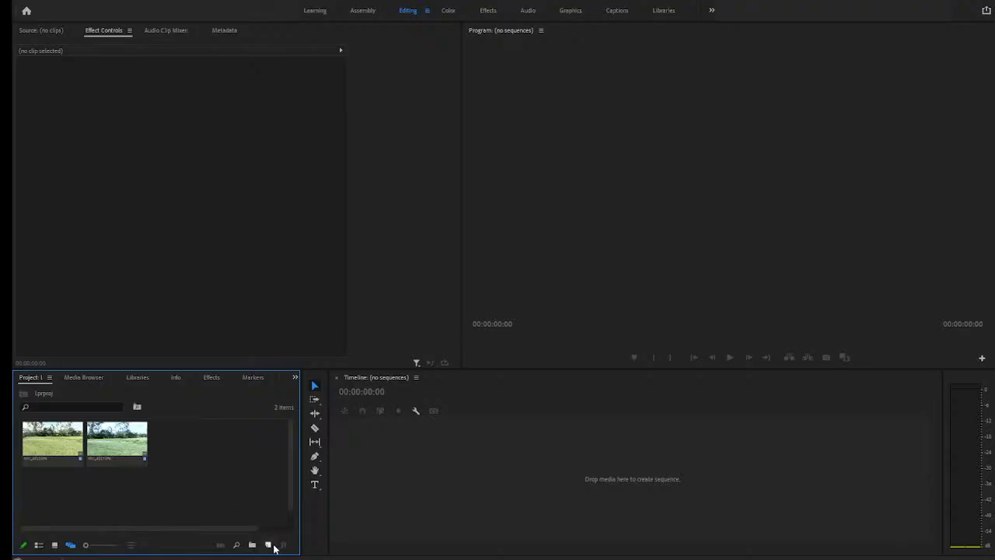
- Create a new bin in the project, keeping its default name
click(253, 545)
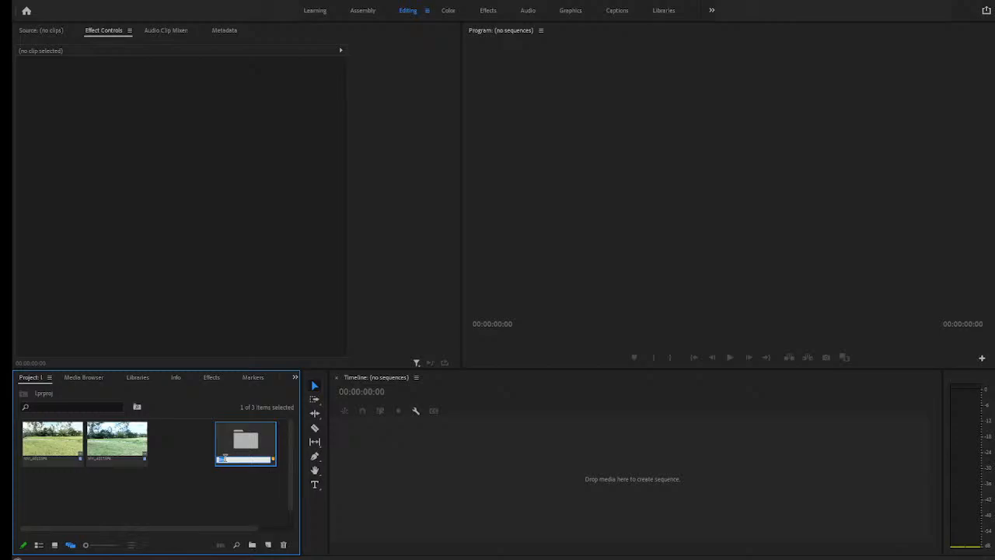
text(vi)
click(218, 481)
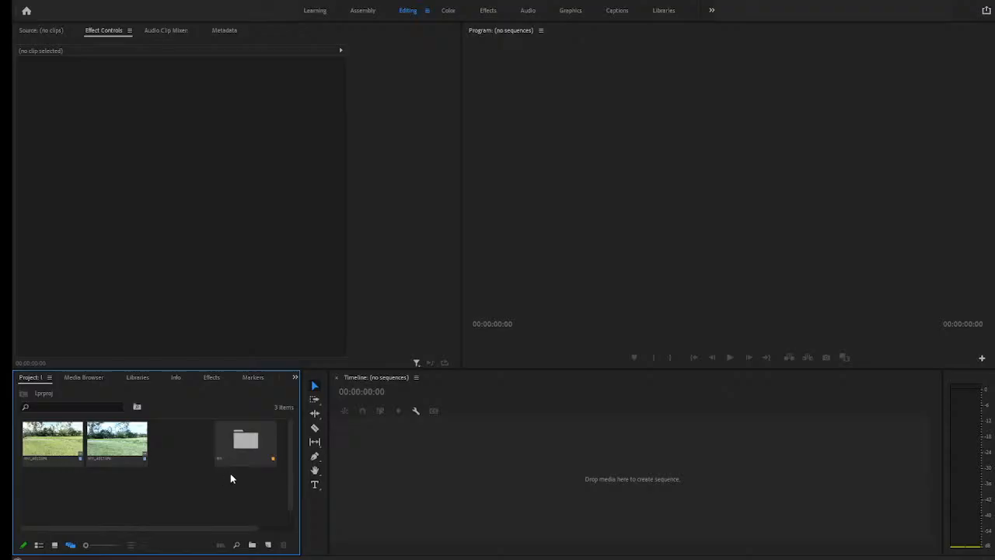
- Look inside the empty bin and return to the project's top level
click(238, 464)
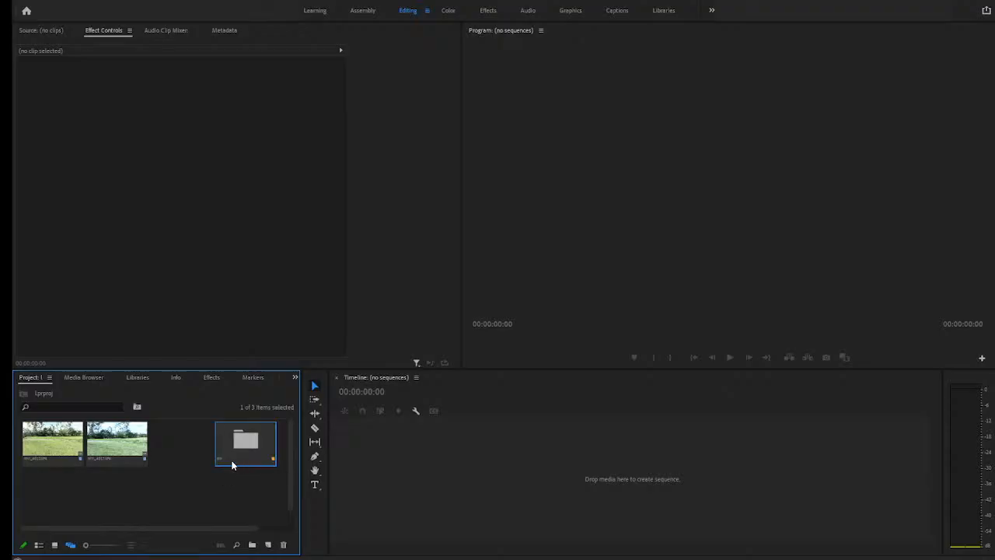
double_click(232, 465)
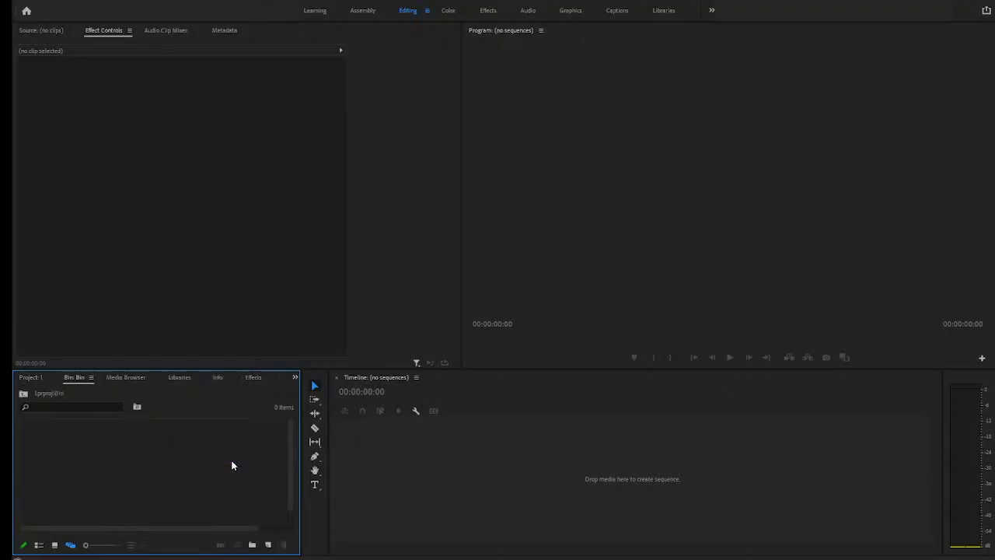
click(22, 393)
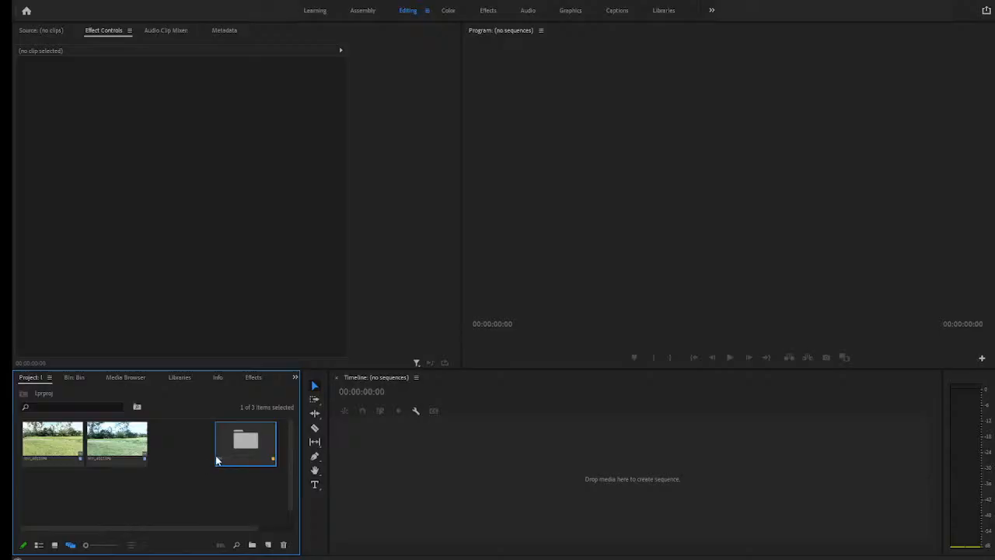
- Try twice to rename the empty bin beside the clips
key(Return)
text(music)
click(244, 481)
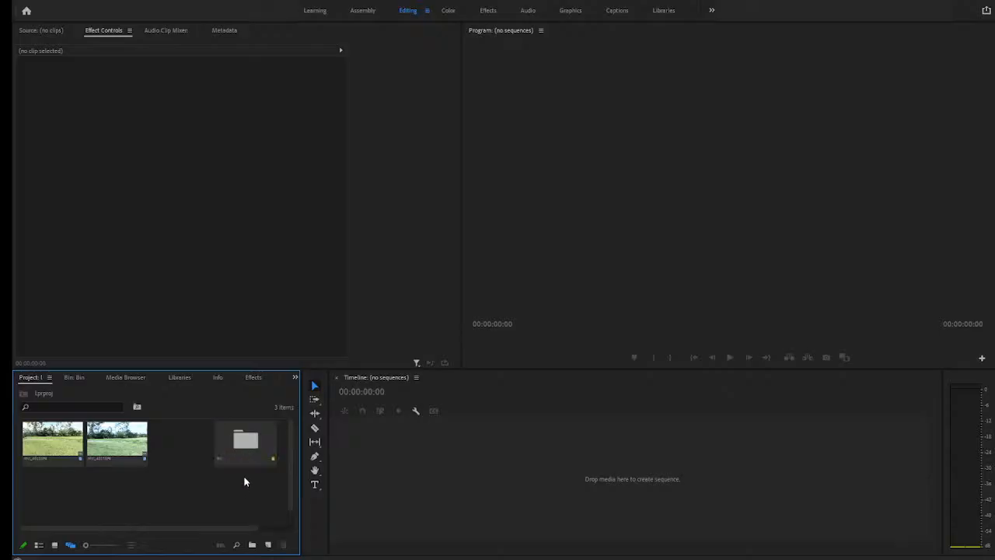
click(233, 461)
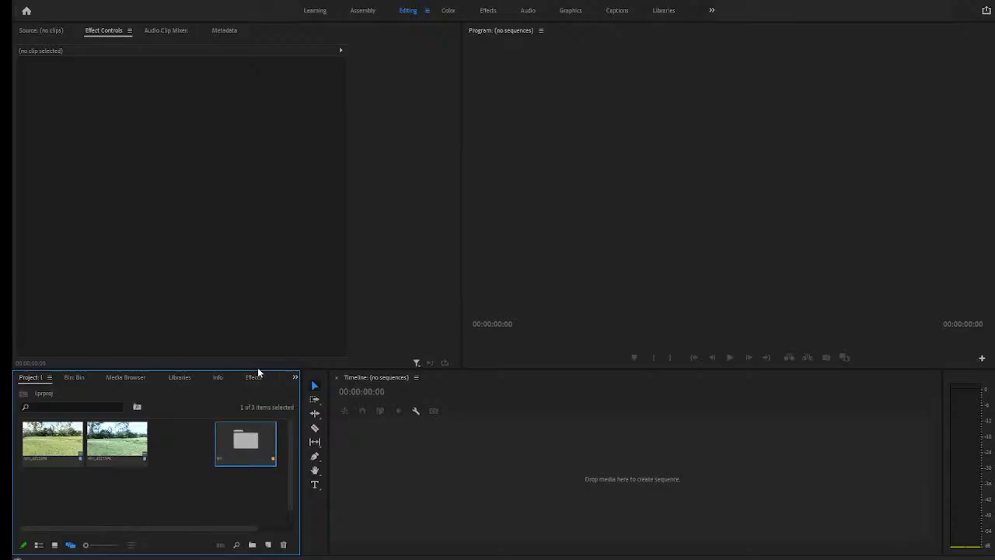
key(Return)
text(k)
key(Return)
click(107, 491)
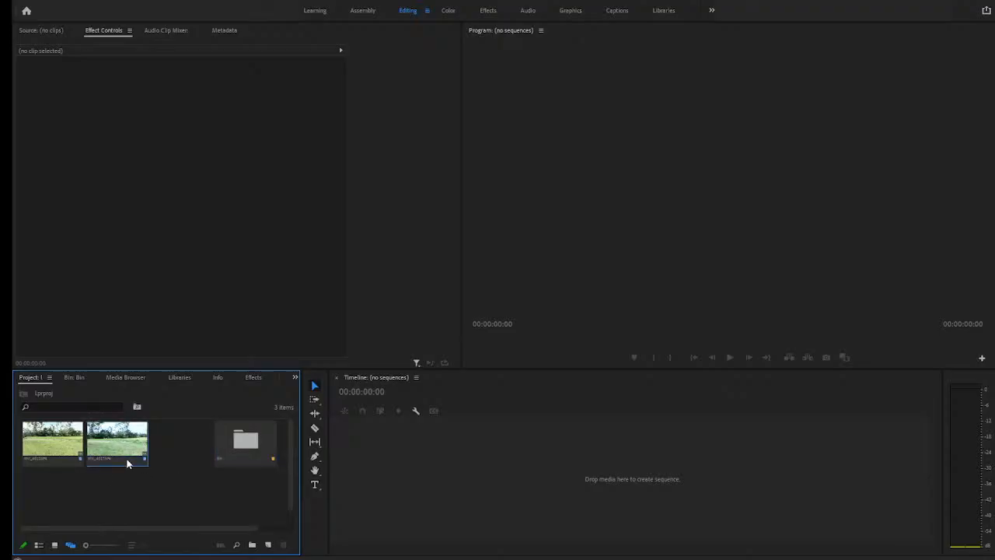
- Try to move both clips into the bin in freeform view
click(111, 454)
drag(111, 454, 245, 445)
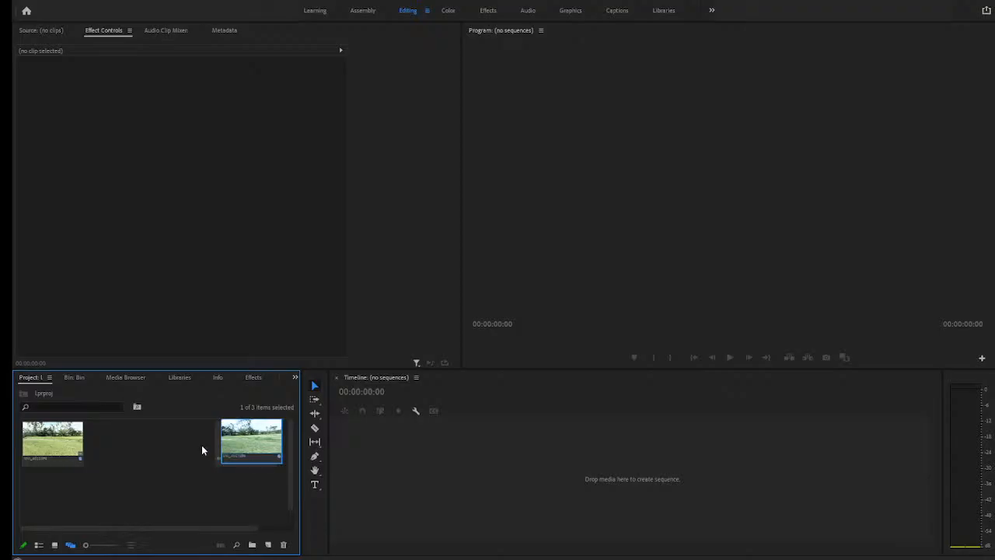
click(48, 451)
drag(49, 451, 239, 462)
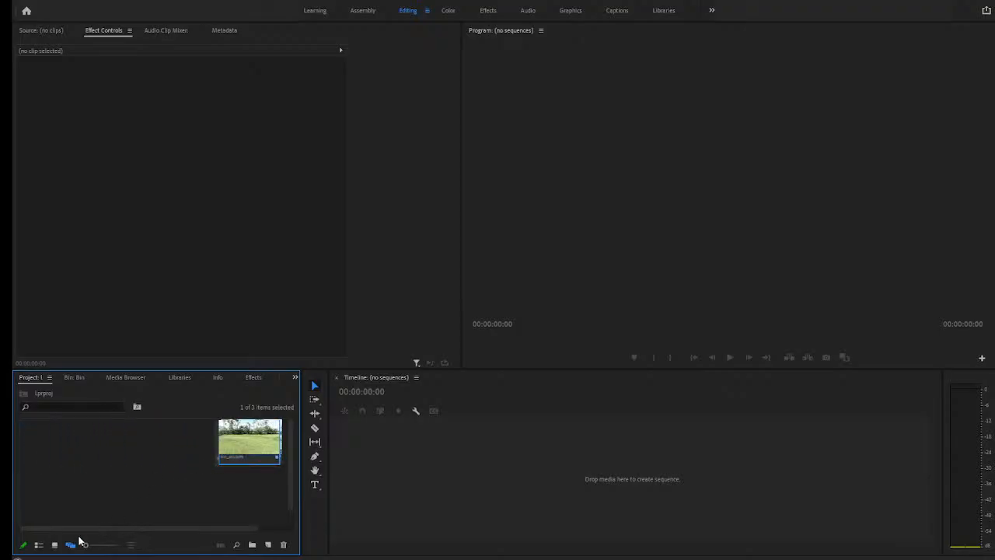
- Move MVI_4617.MP4 and MVI_4612.MP4 into the bin in icon view, and check the bin's contents
click(55, 545)
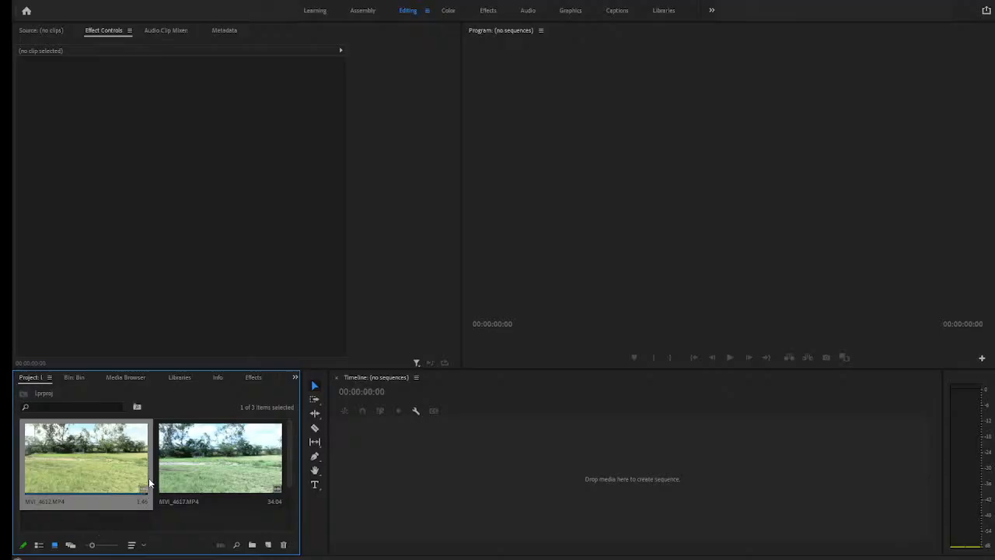
scroll(150, 483, down, 2)
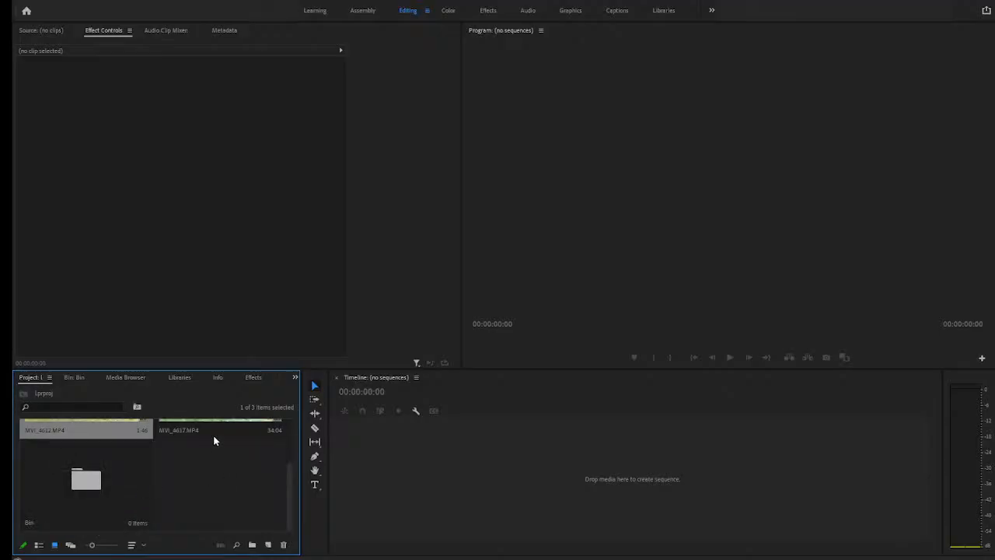
drag(212, 426, 93, 487)
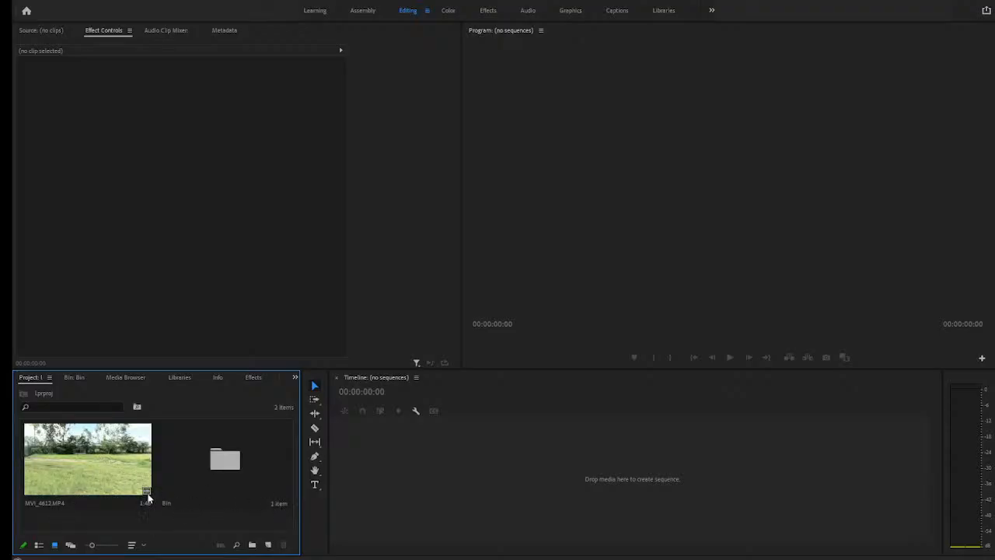
click(223, 472)
drag(222, 472, 224, 474)
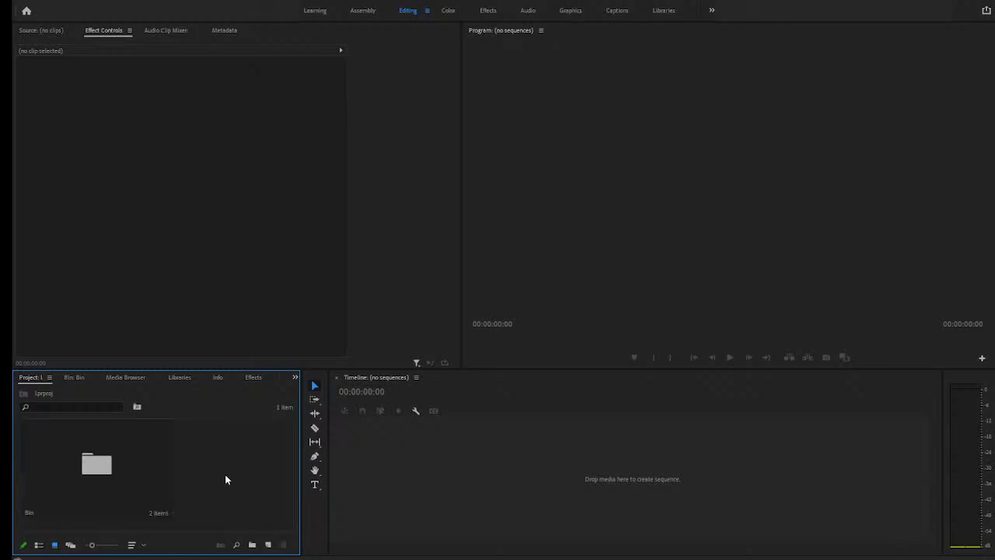
double_click(90, 469)
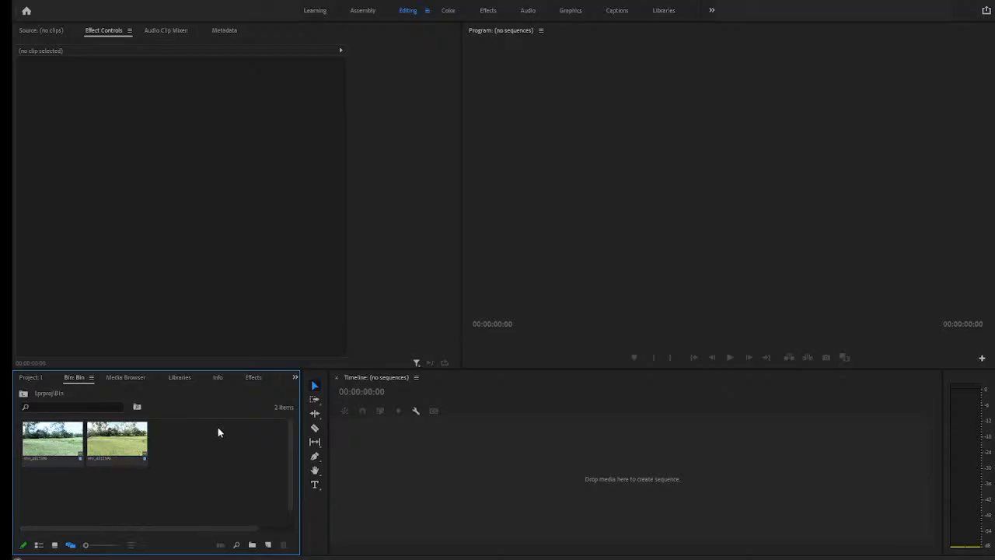
click(23, 395)
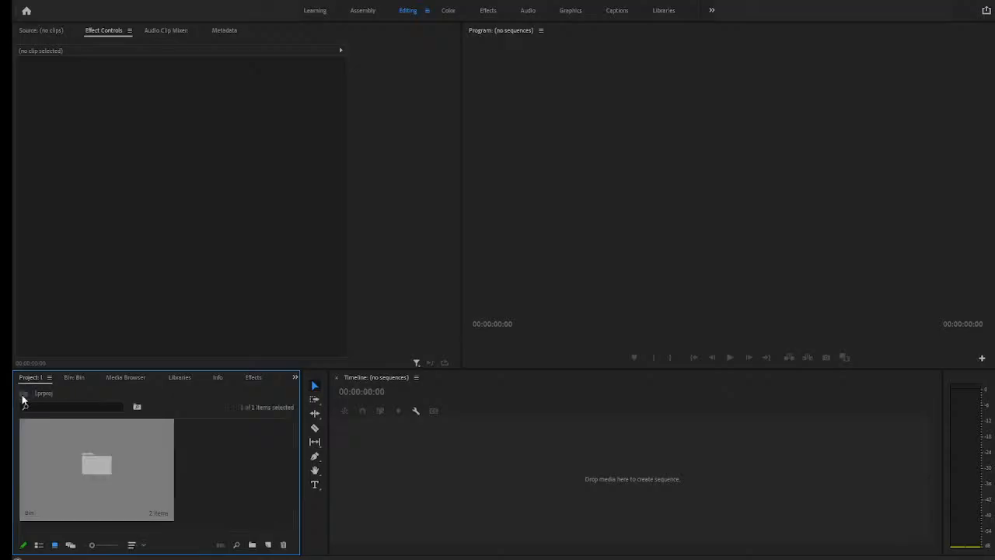
- Rename the bin containing the two clips to f
click(90, 479)
key(Return)
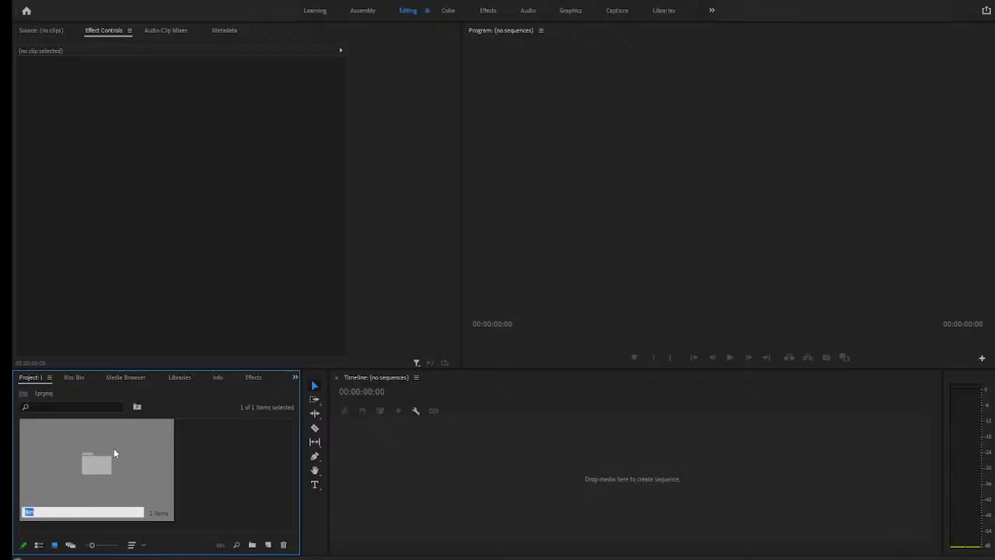
text(f)
click(217, 475)
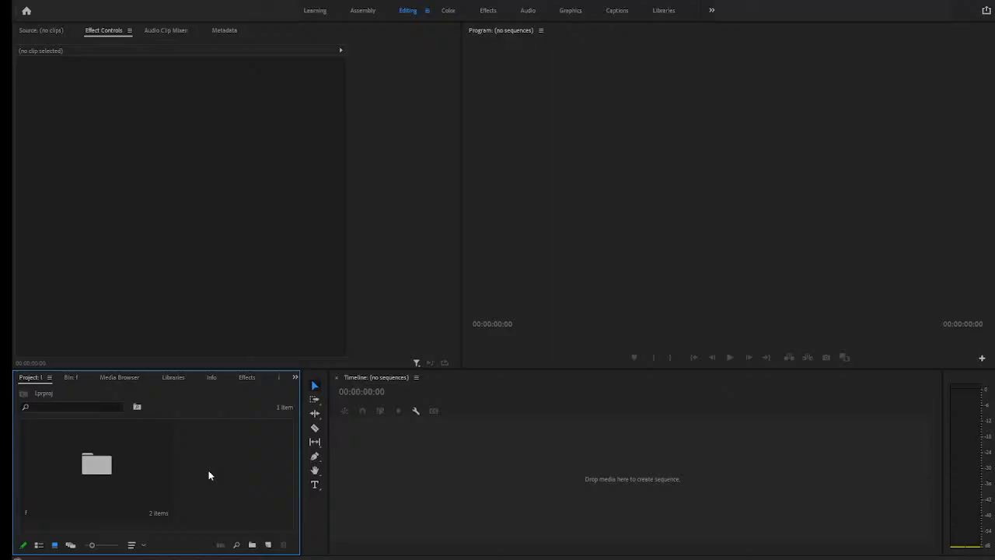
- Create a second bin in the project and name it c
click(252, 544)
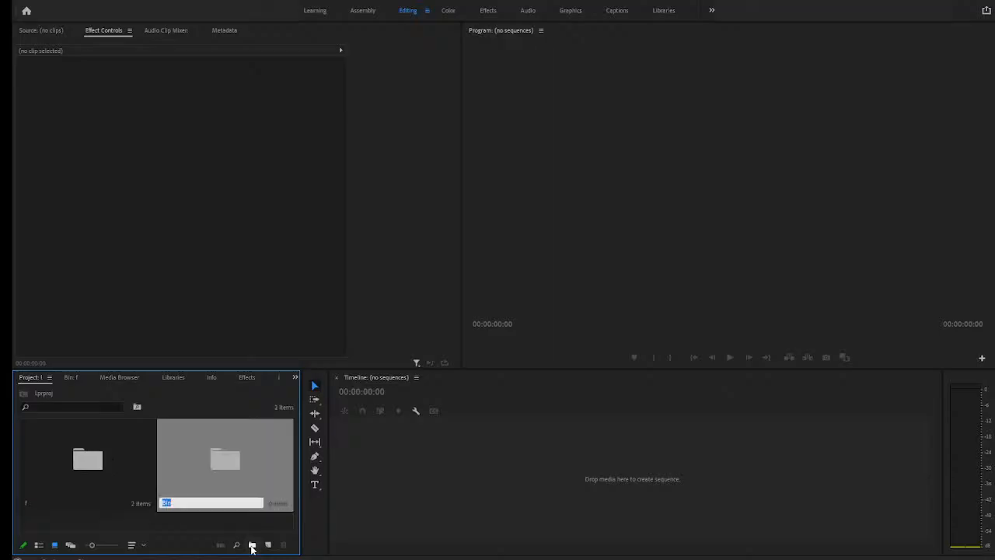
text(c)
key(Return)
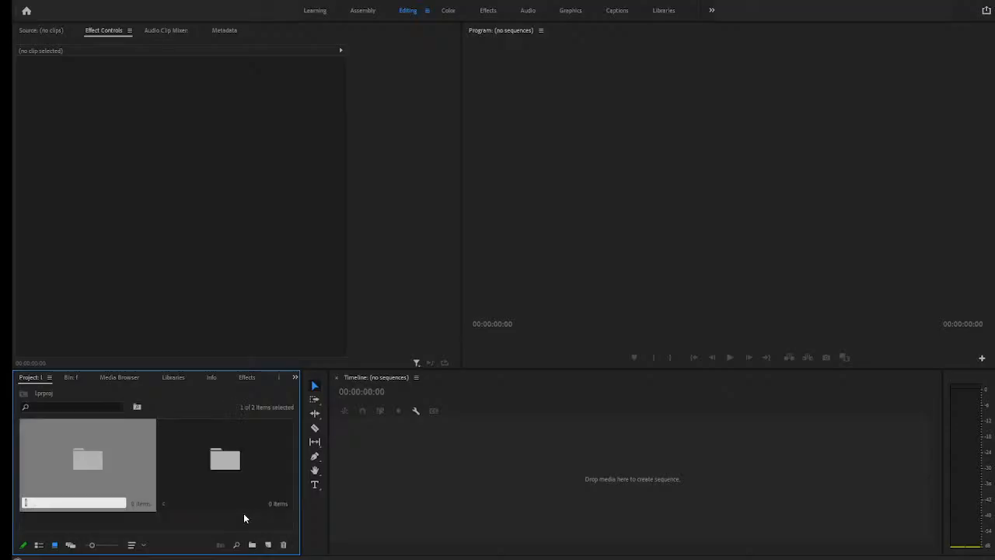
click(175, 520)
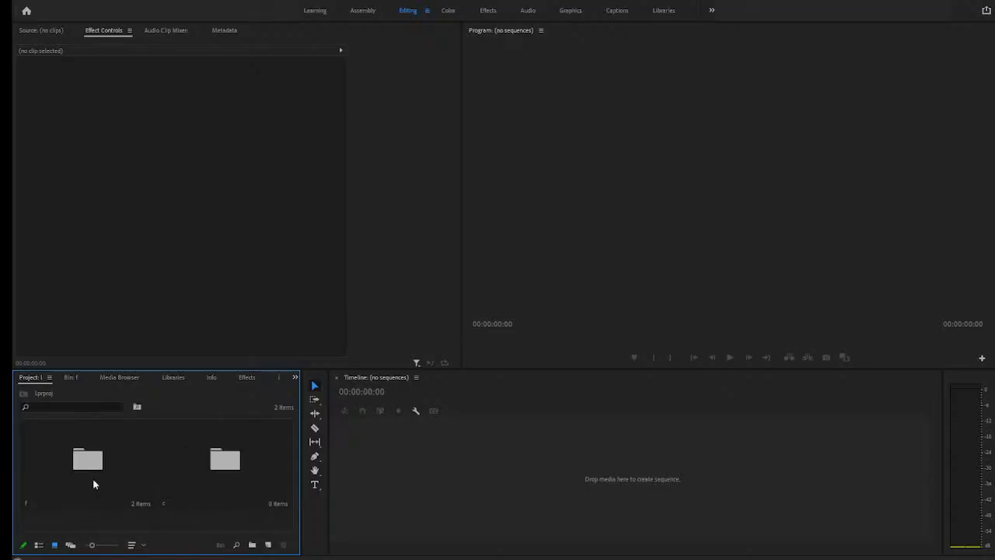
- Delete the empty bin c from the project, undo the deletion once, and delete the bin again
click(223, 472)
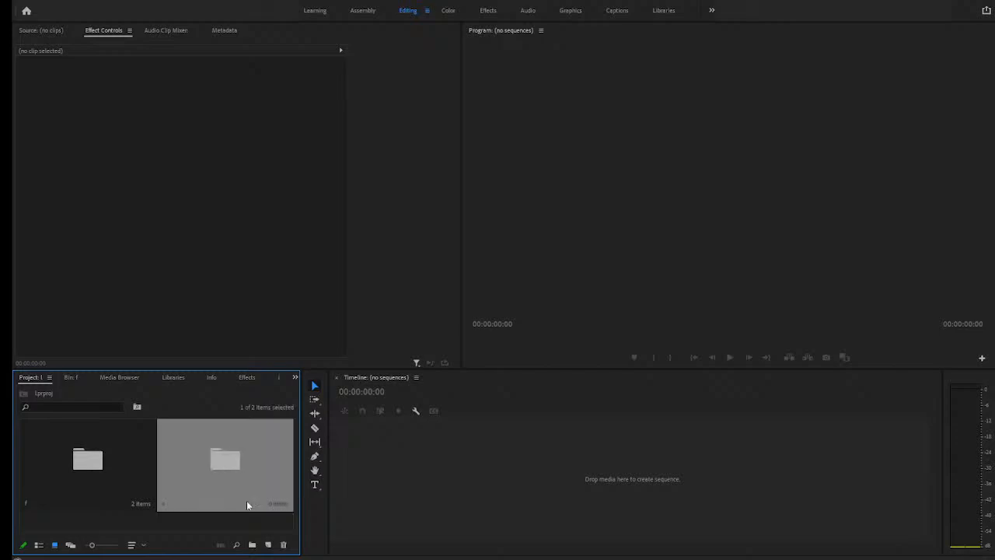
click(283, 545)
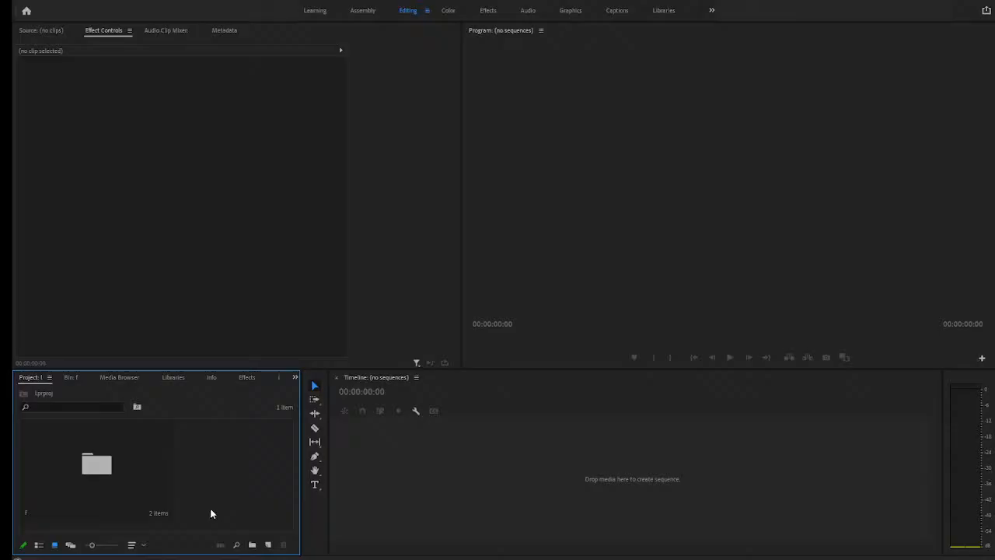
key(ctrl+z)
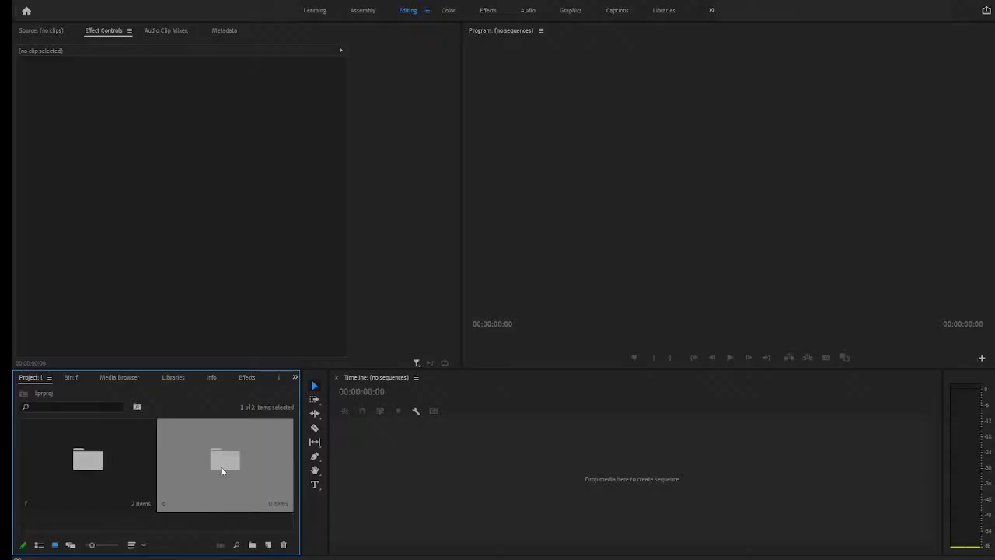
click(284, 545)
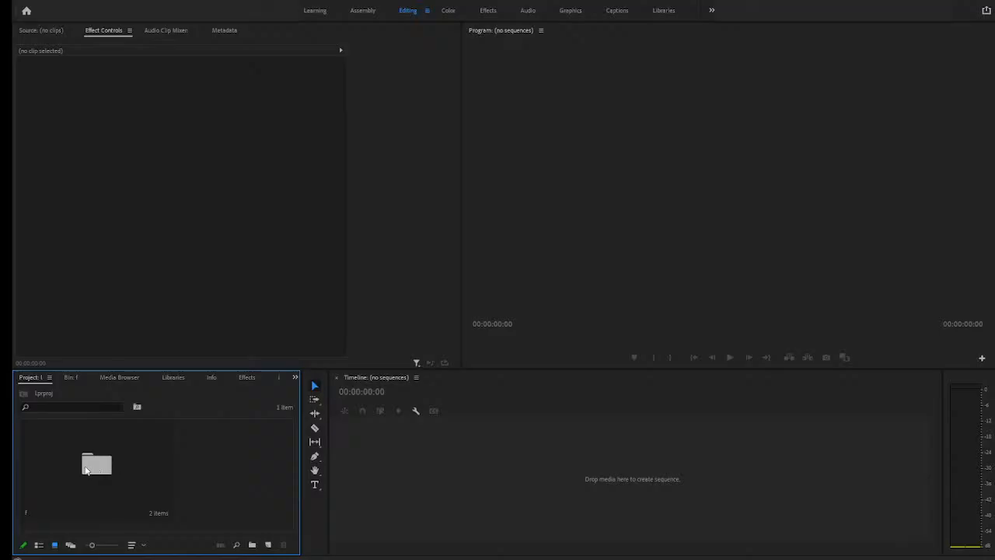
- Open bin f, spread its two clips far apart in freeform view, and return to the project's root level
double_click(87, 469)
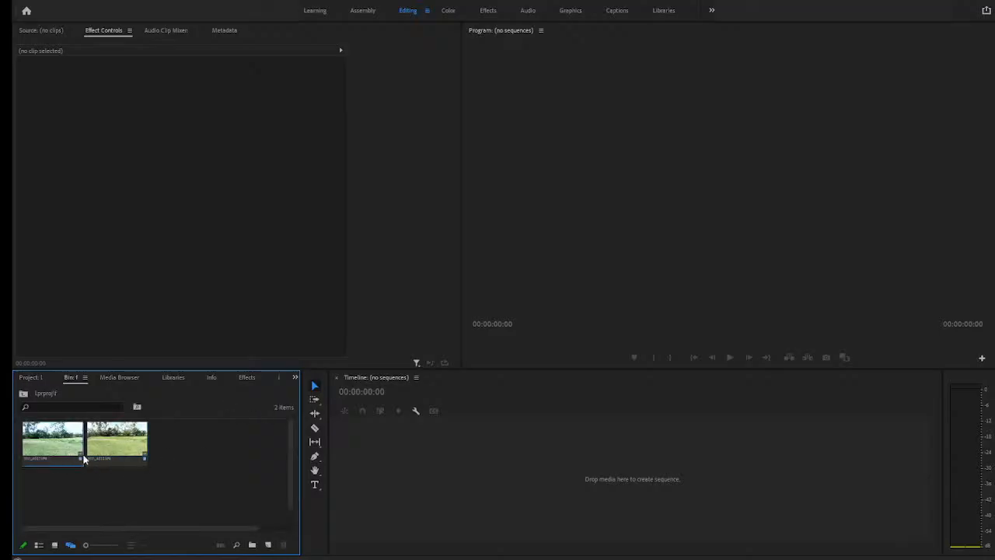
click(33, 426)
drag(115, 436, 290, 456)
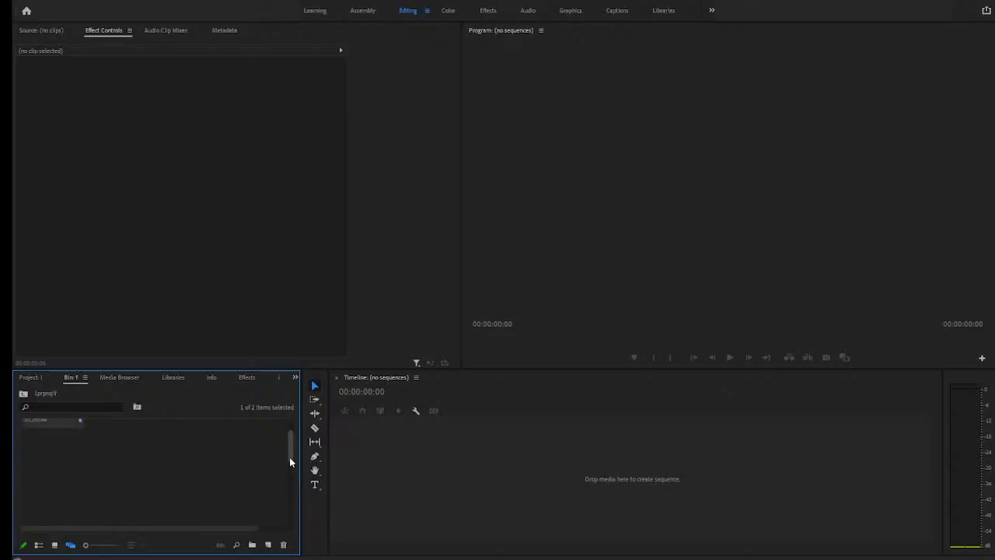
scroll(294, 447, down, 3)
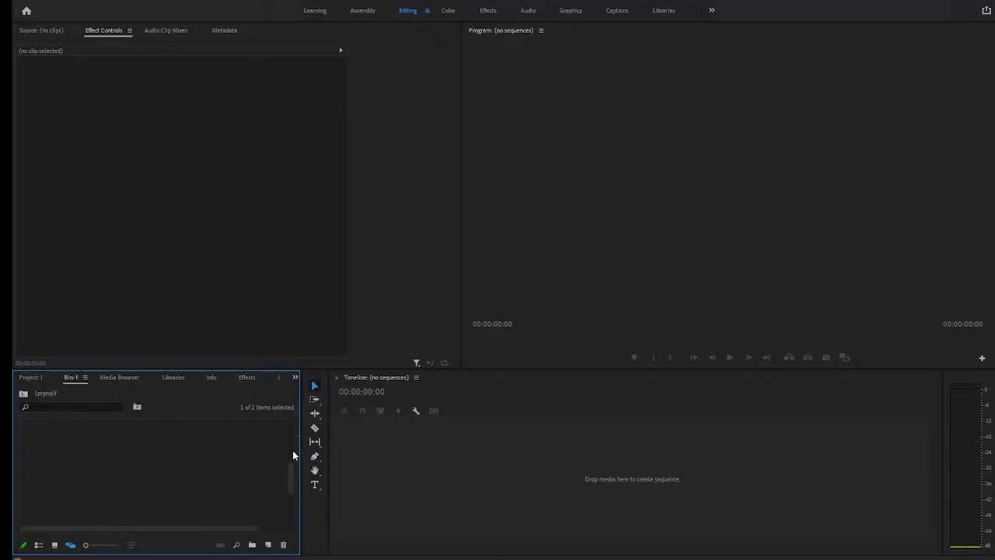
drag(292, 477, 292, 416)
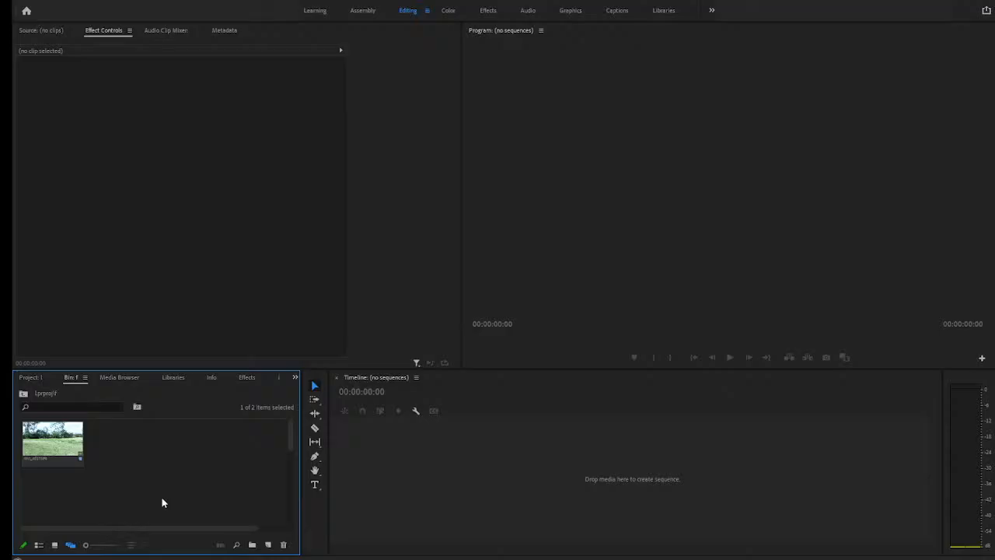
drag(162, 503, 251, 542)
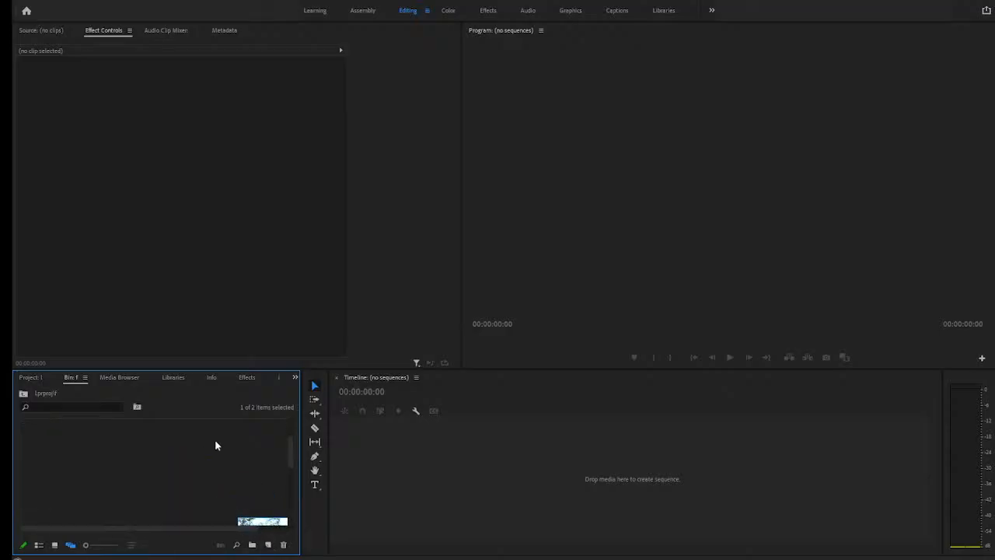
click(24, 395)
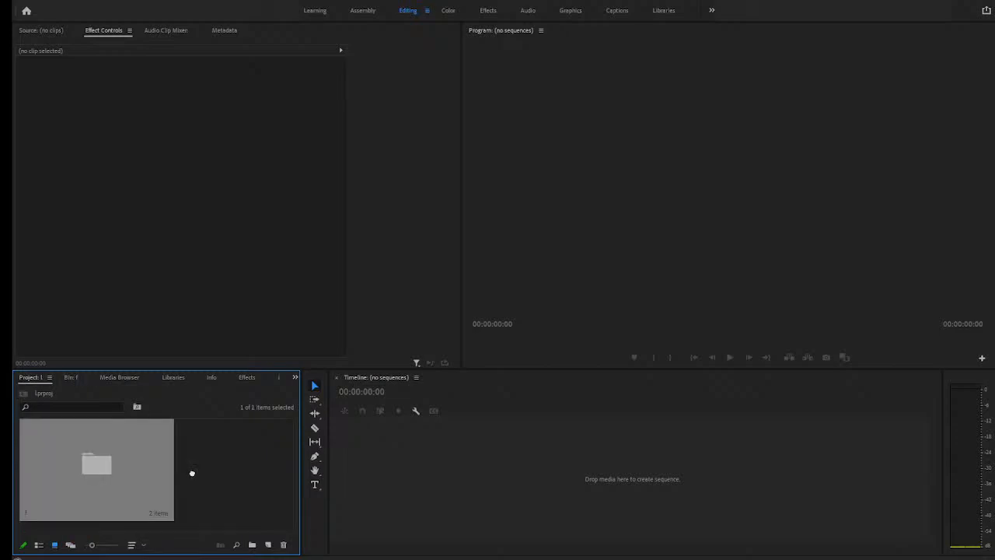
- Create a new sequence from bin f so that its clips are placed on the timeline
drag(192, 473, 270, 545)
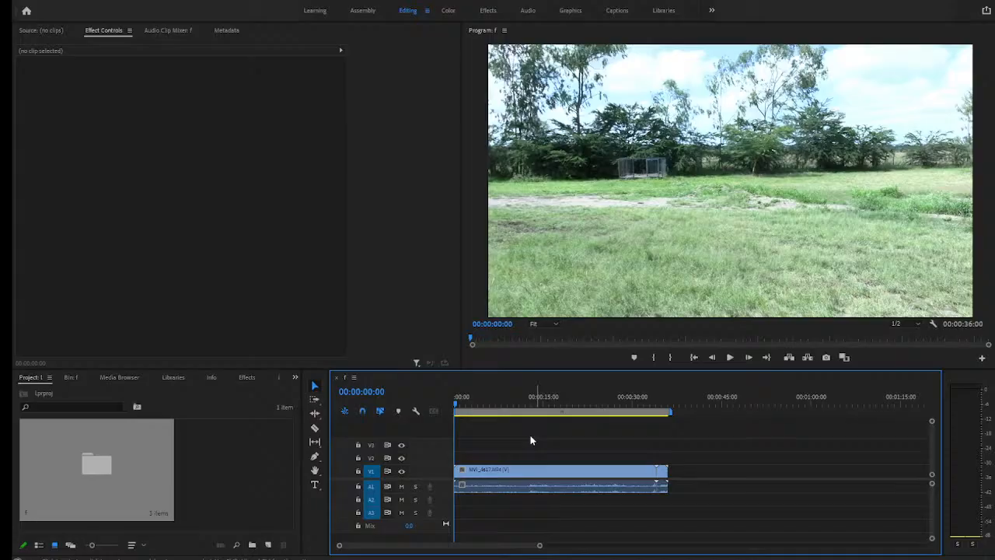
click(129, 469)
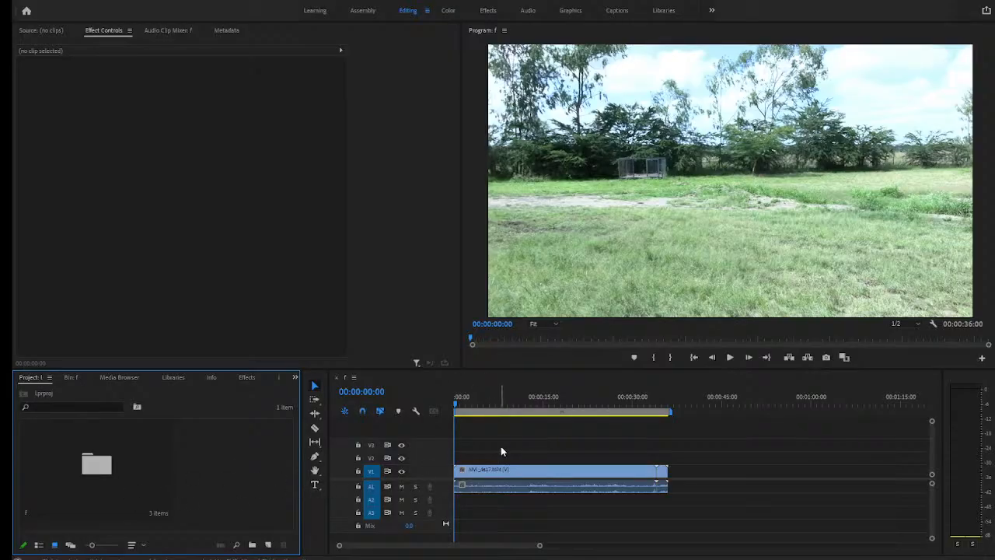
- Select all clips in sequence f and delete them, leaving the sequence in the project
drag(510, 440, 692, 485)
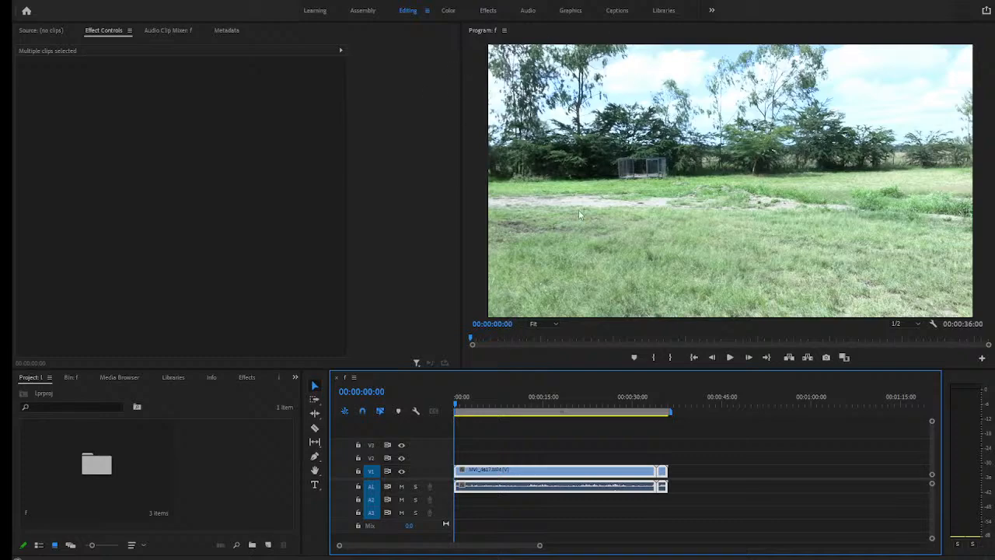
drag(682, 459, 565, 491)
key(Delete)
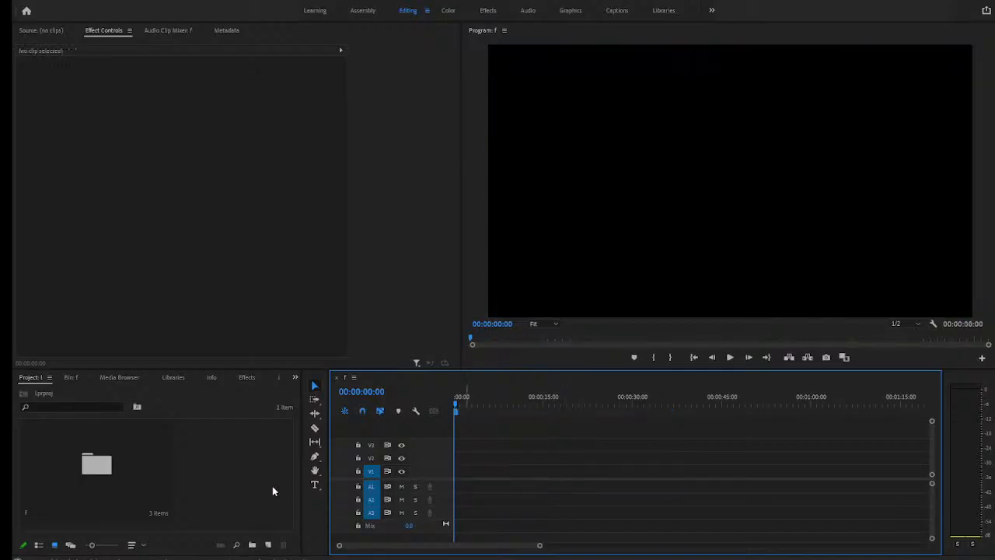
- Check the contents of bin f, and add the whole bin to the start of the empty sequence on V1 and A1
double_click(96, 467)
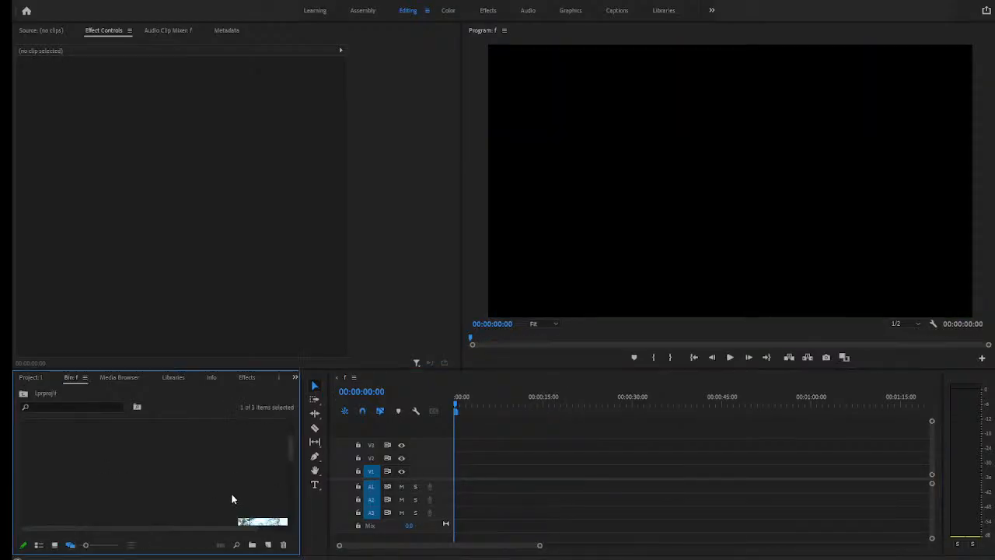
click(23, 393)
drag(91, 482, 459, 485)
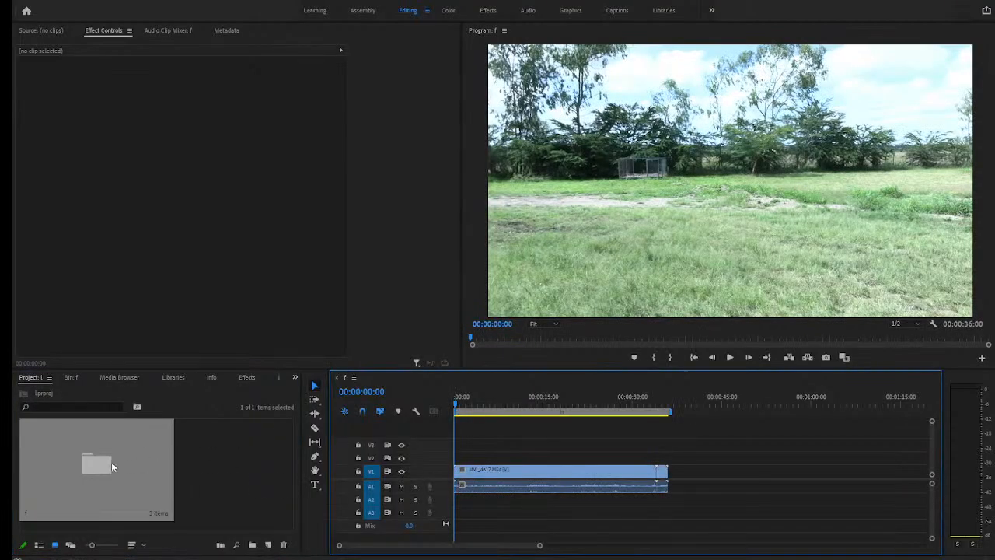
- Add bin f a second time after the existing clips in the sequence, and delete that second set of clips
drag(109, 462, 824, 471)
drag(750, 450, 896, 502)
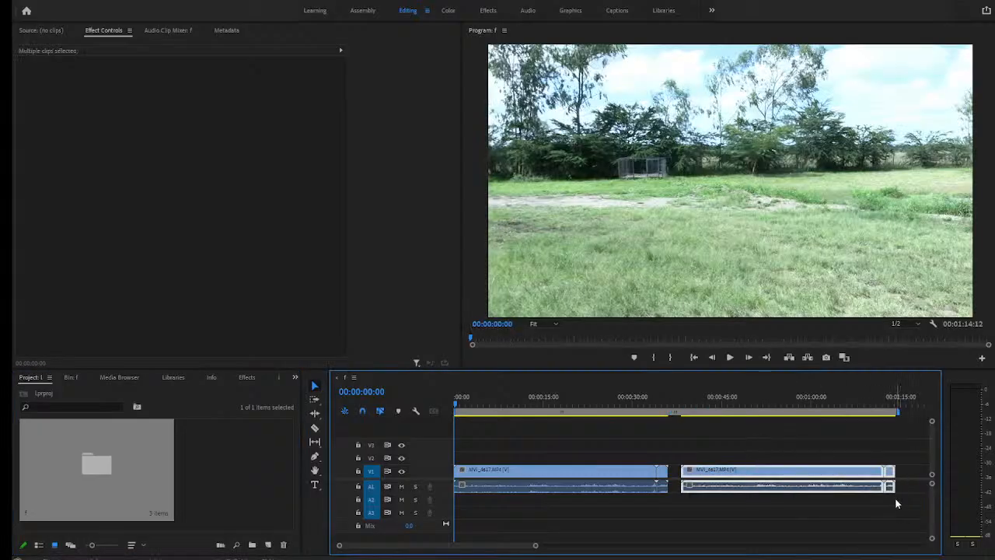
key(Delete)
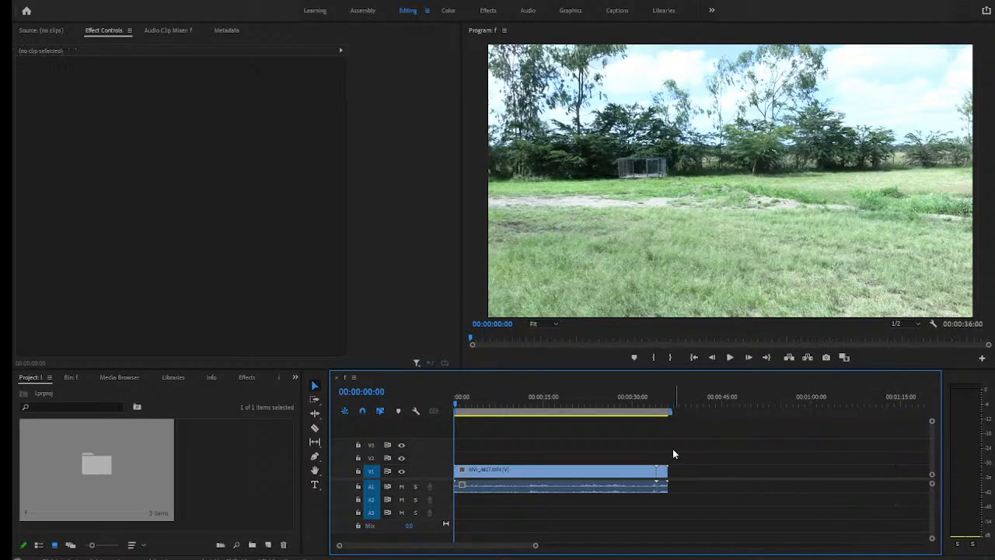
click(254, 460)
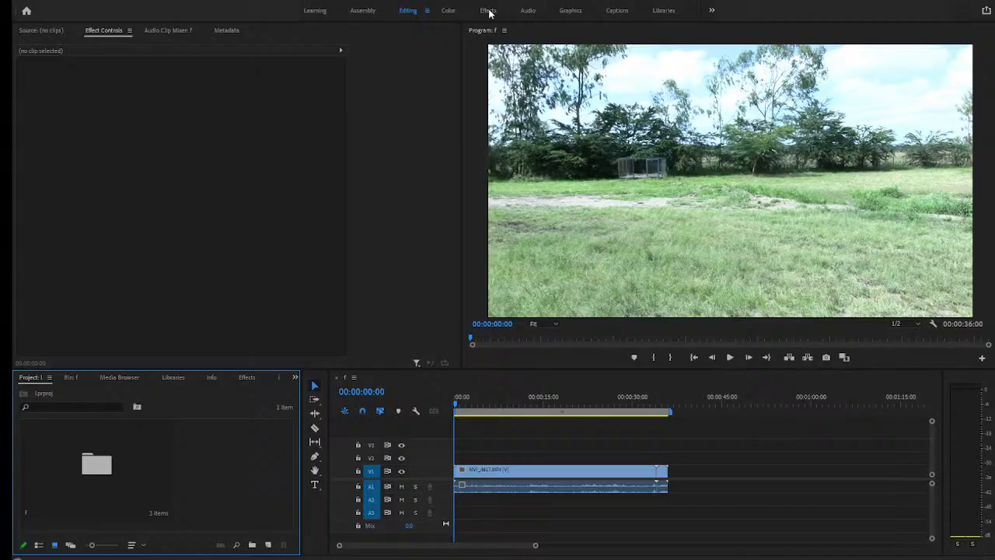
- View the effect categories in the Effects panel and in the Effects workspace, and return to the Editing workspace
click(295, 379)
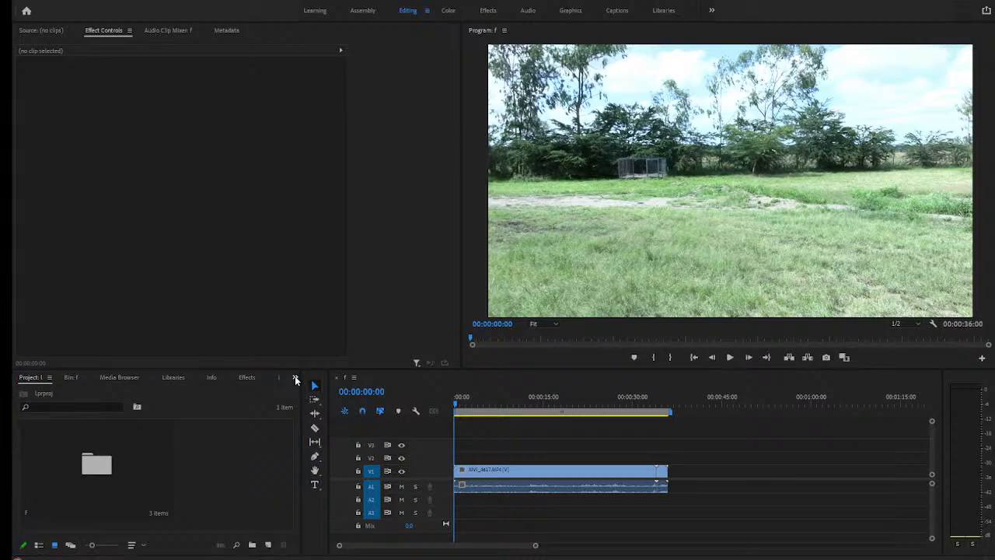
click(248, 387)
click(248, 378)
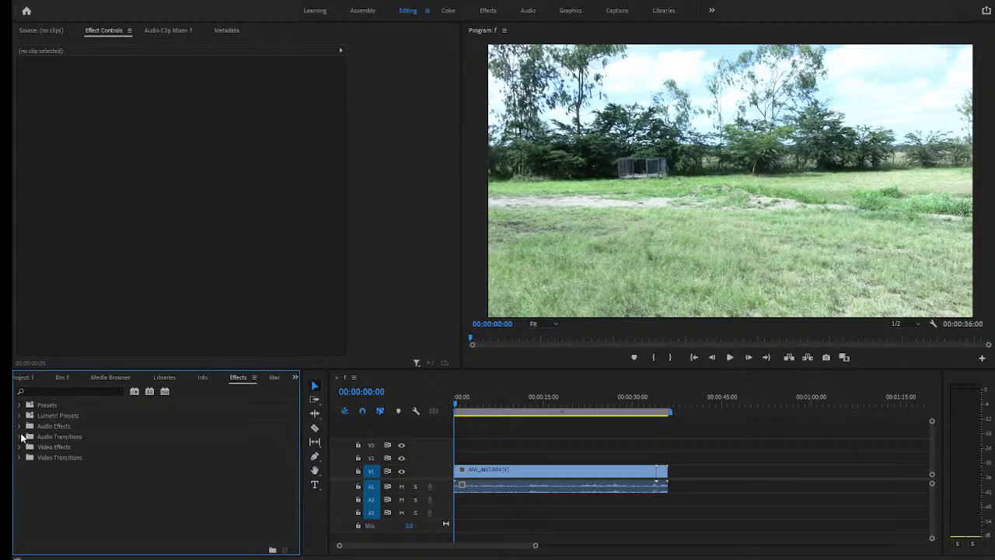
click(486, 12)
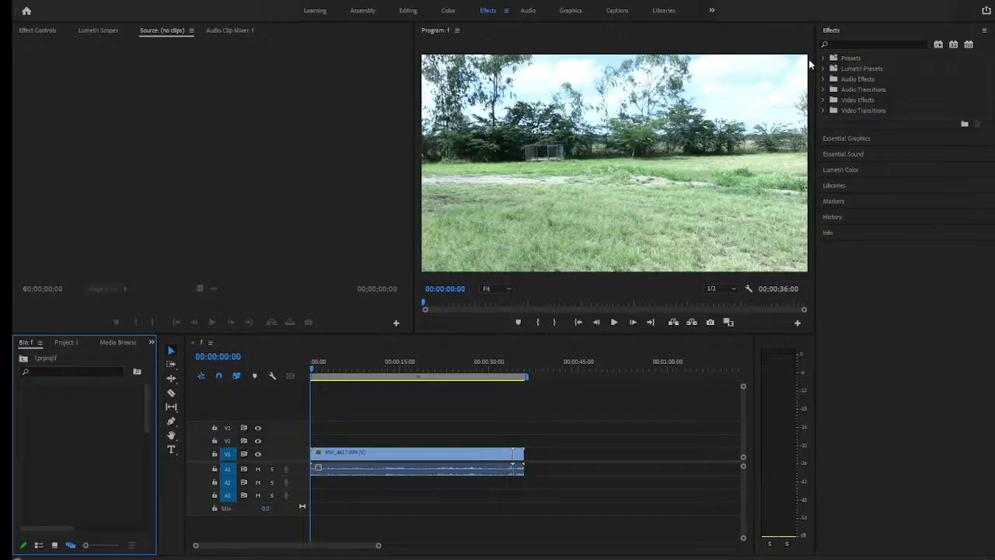
click(407, 10)
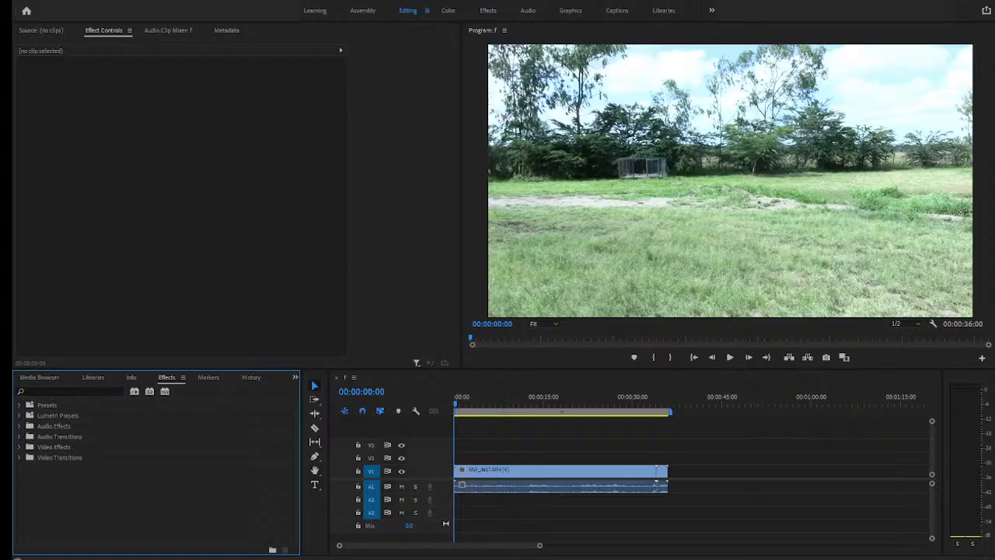
- Switch focus from the timeline to the Effects panel, and repeat the switch once more
click(887, 448)
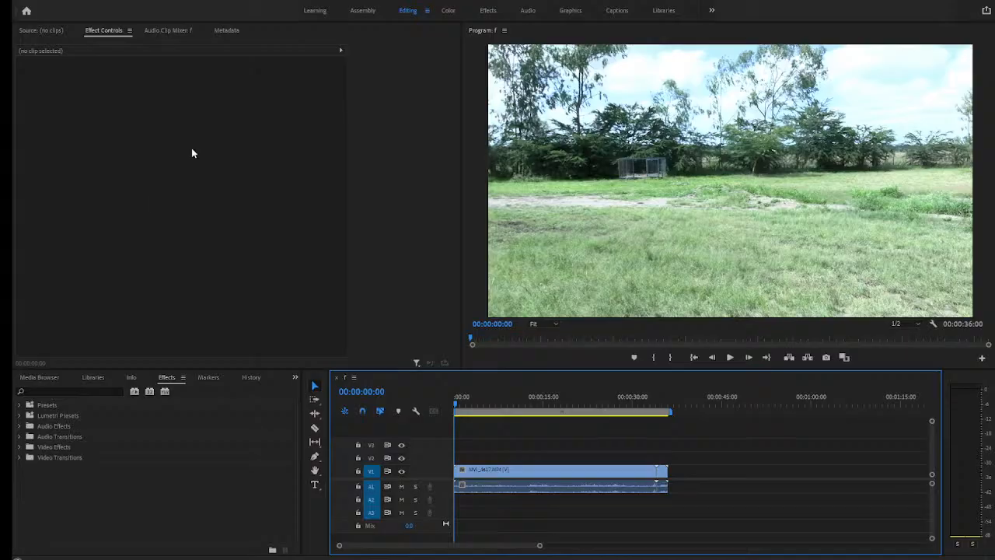
key(shift+7)
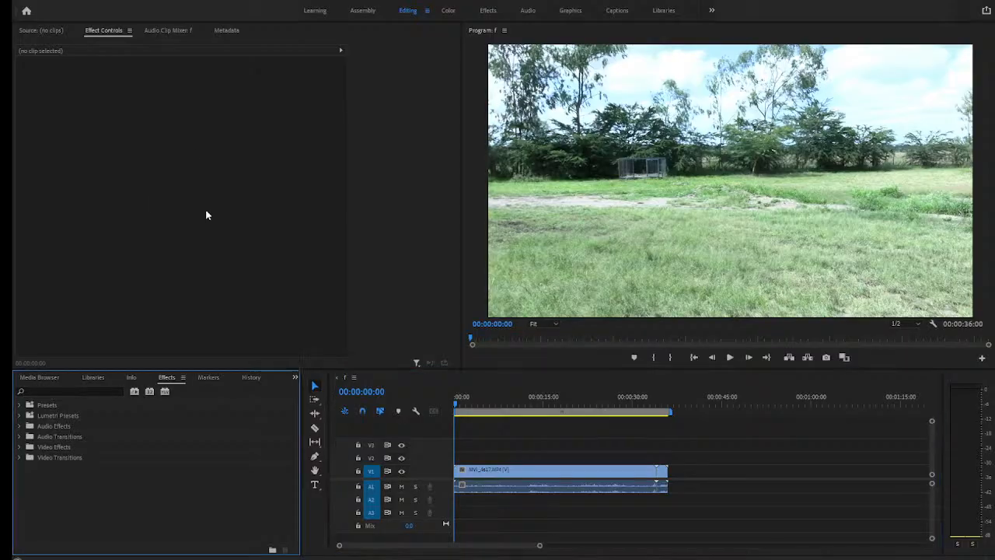
click(591, 451)
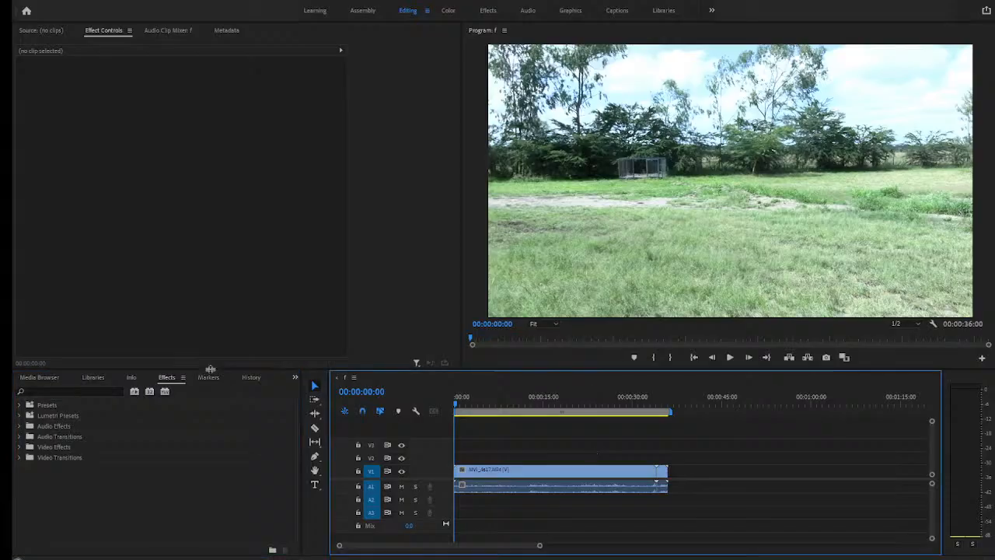
key(shift+7)
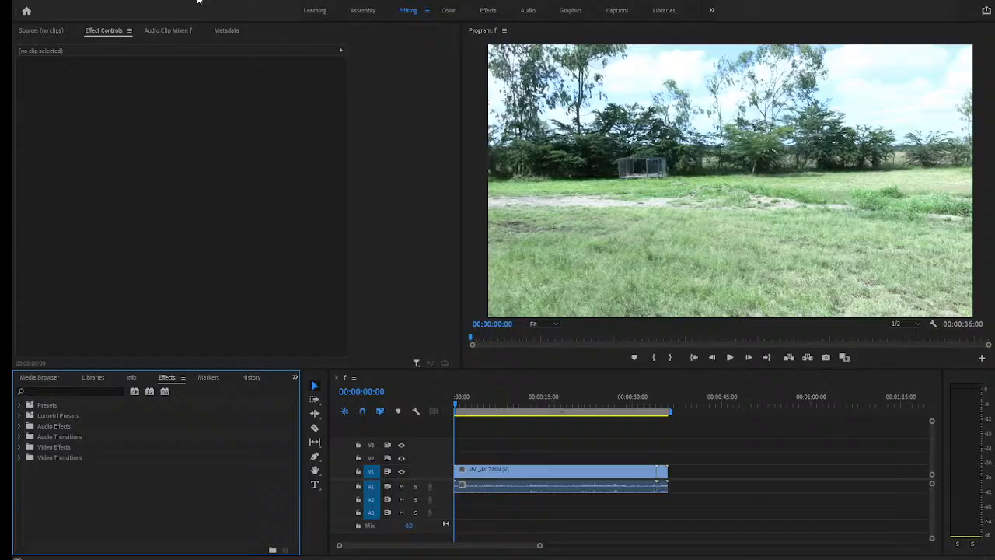
- Select the first MVI_4617.MP4 clip in the sequence and bring up its settings in the Effect Controls panel
click(185, 139)
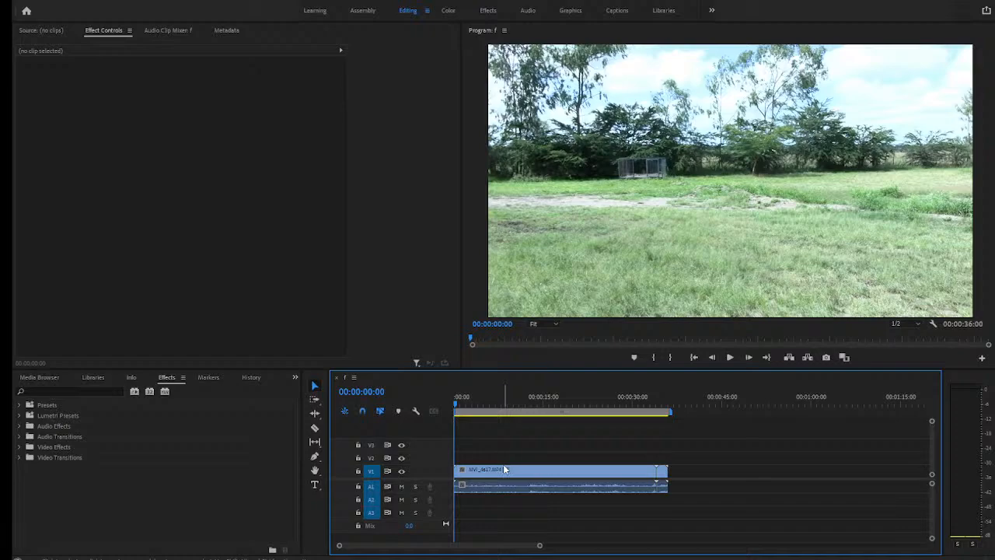
click(477, 472)
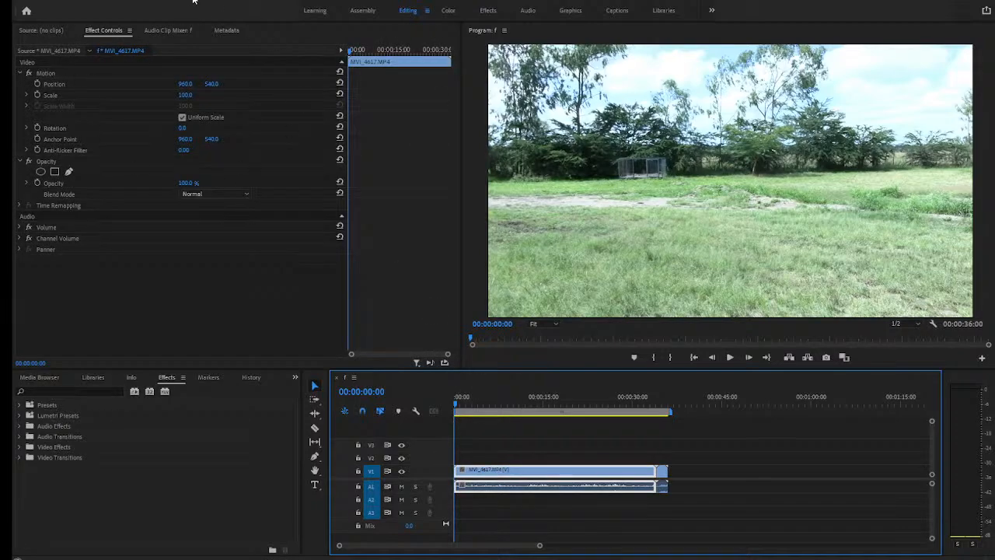
click(186, 138)
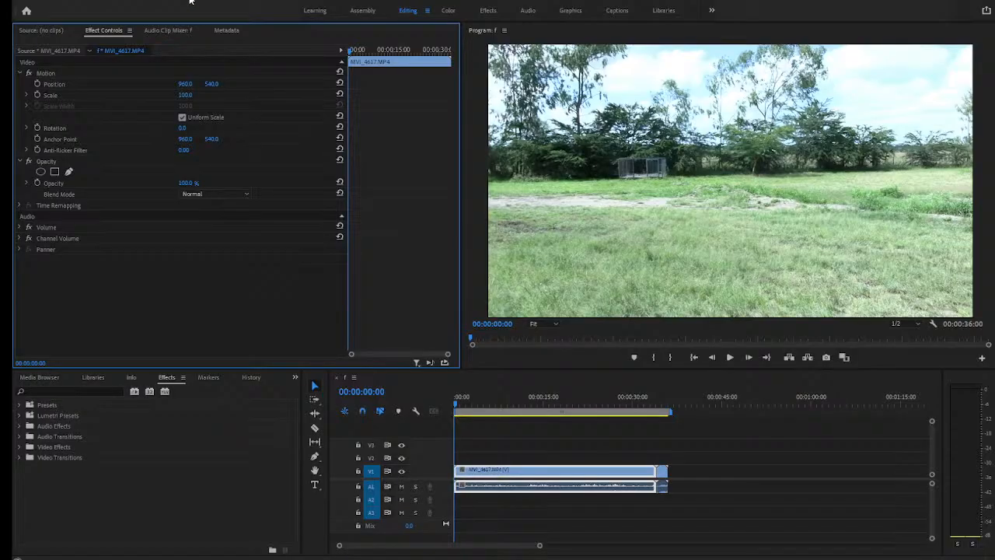
- Bring up the Libraries panel and reset the Editing workspace to its saved layout
click(187, 227)
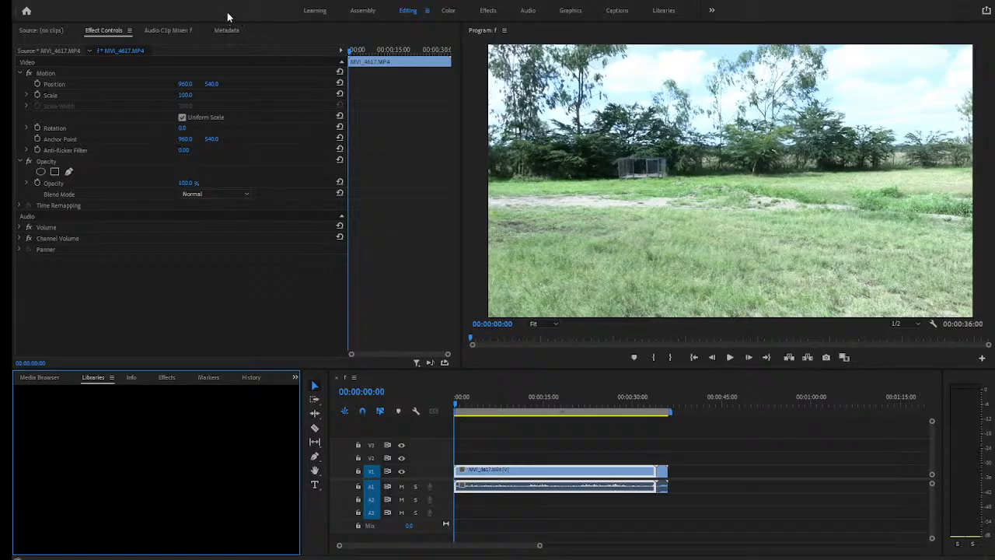
click(364, 151)
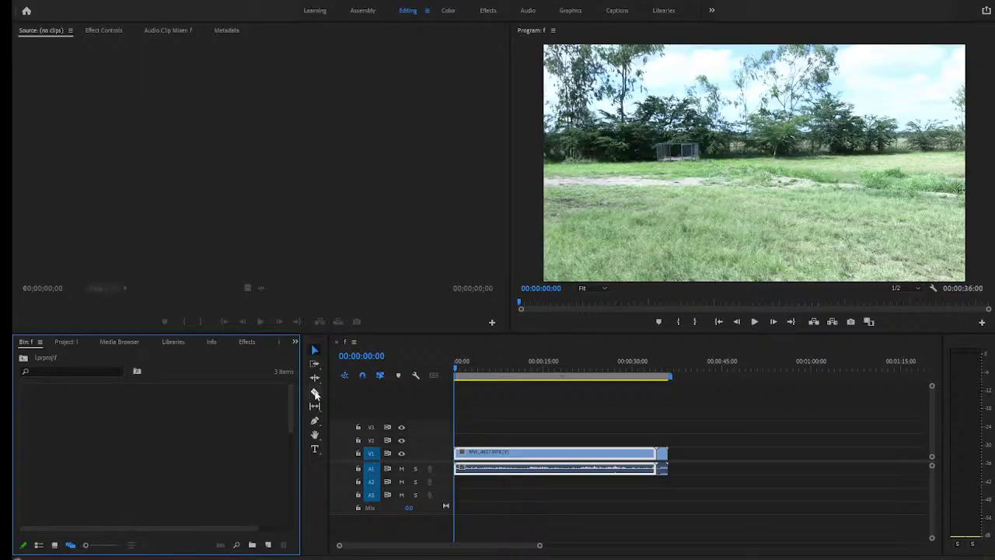
- Cut the first MVI_4617.MP4 clip on the timeline into six pieces with the Razor tool
click(315, 393)
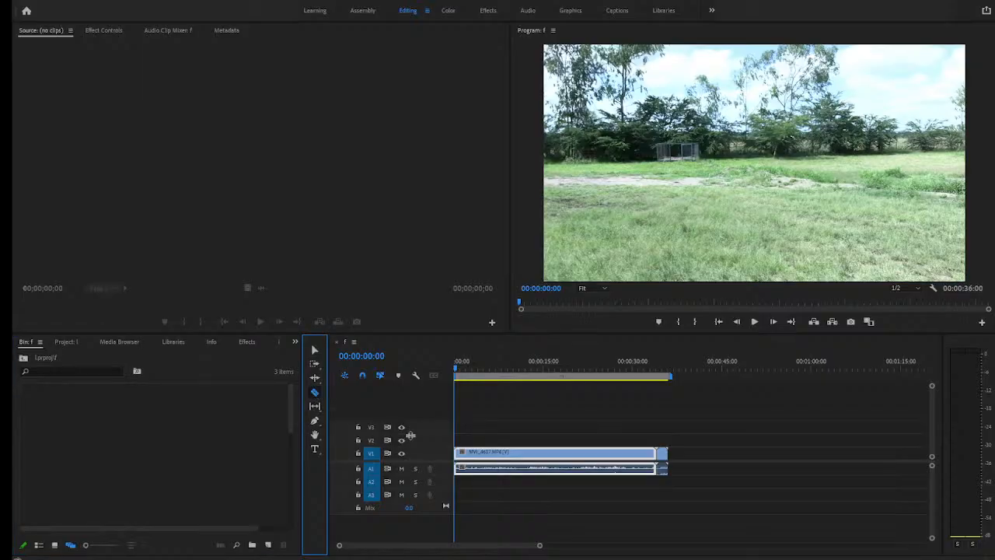
click(489, 452)
click(530, 452)
click(563, 453)
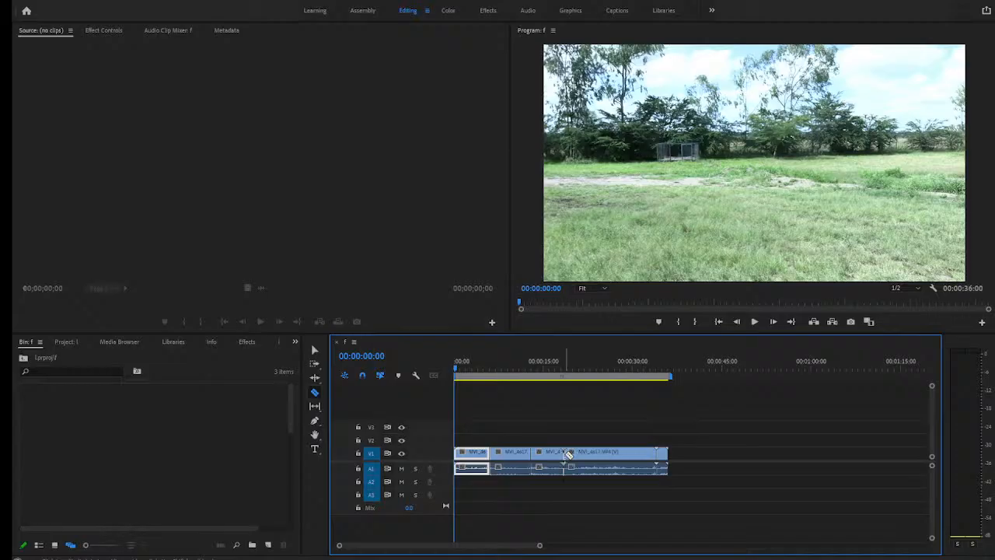
click(593, 453)
click(634, 453)
click(627, 452)
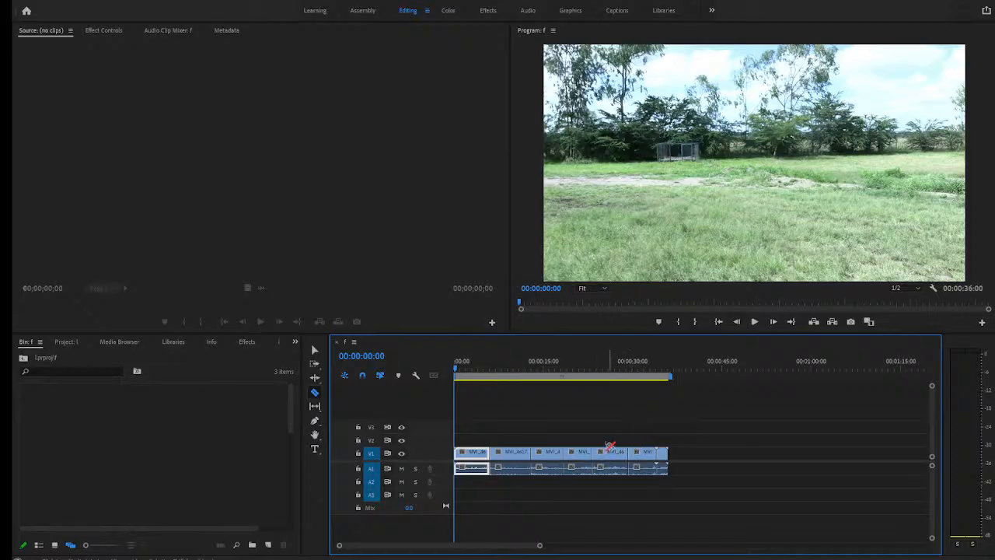
- Move the playhead to 00:00:09:25 and cut the second clip piece there with the Razor tool
click(314, 351)
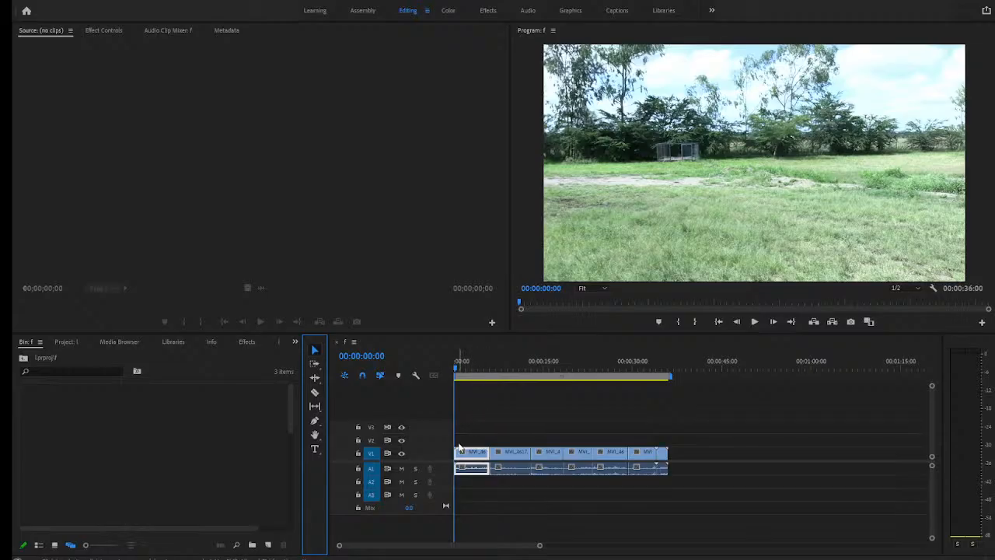
drag(458, 372, 511, 403)
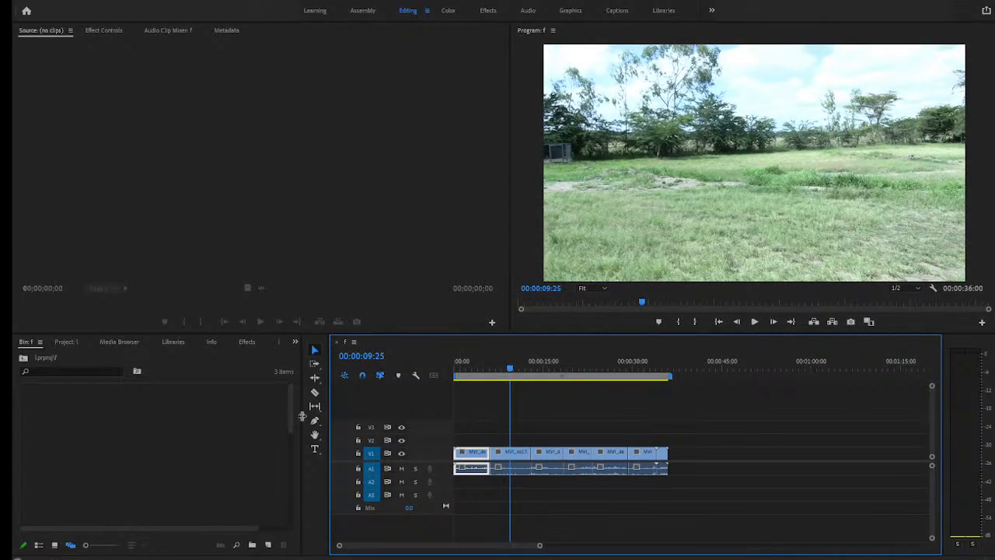
click(315, 392)
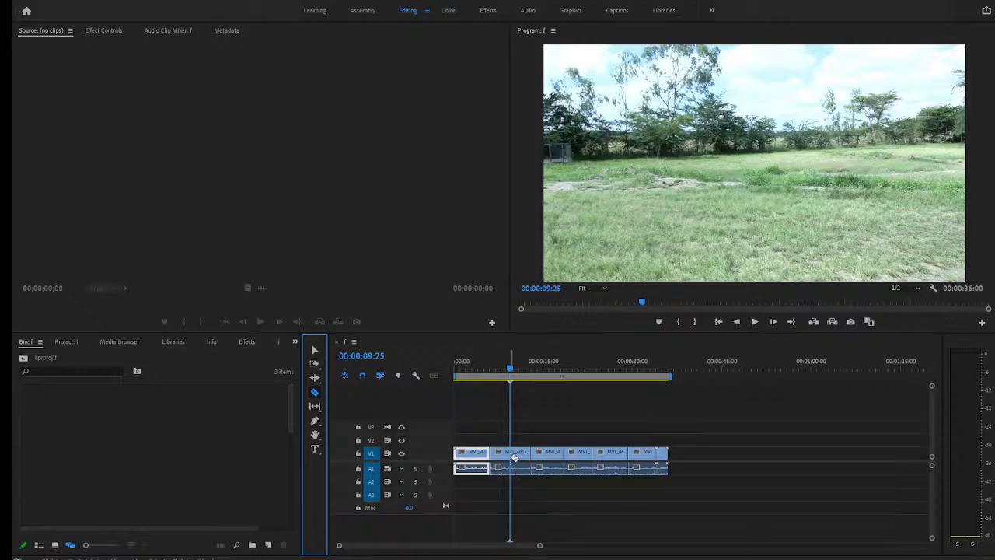
click(512, 458)
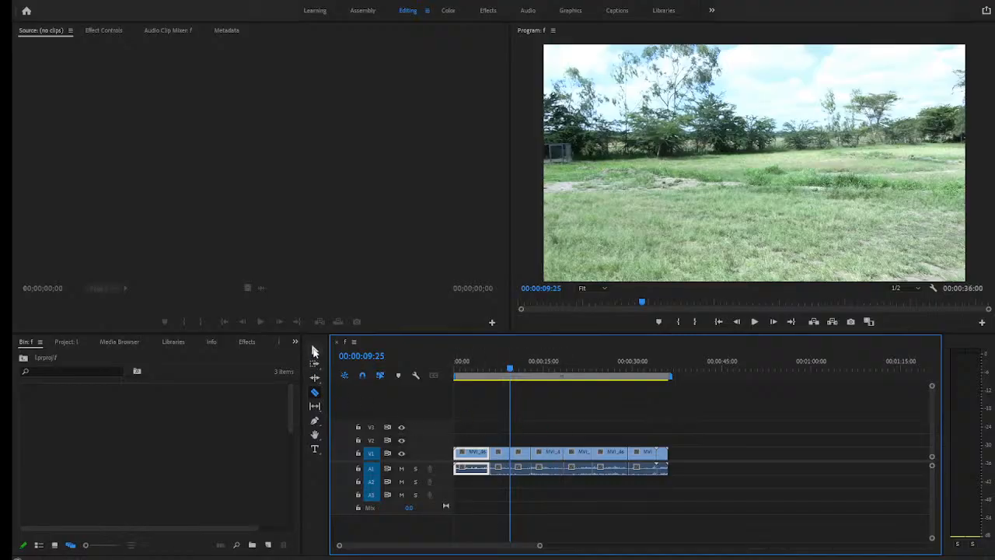
click(314, 351)
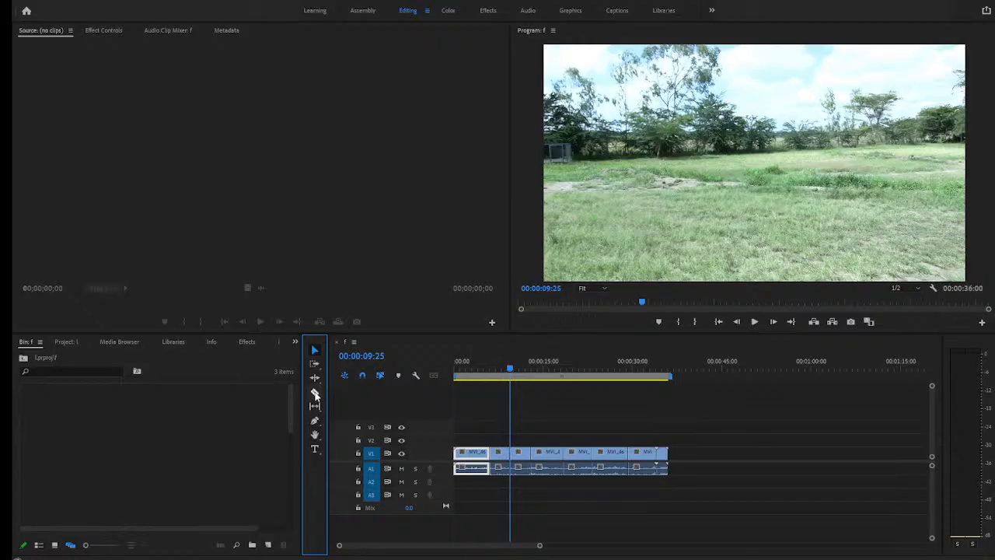
- Delete the fourth clip piece from the sequence and close the gap it leaves
click(314, 393)
click(581, 455)
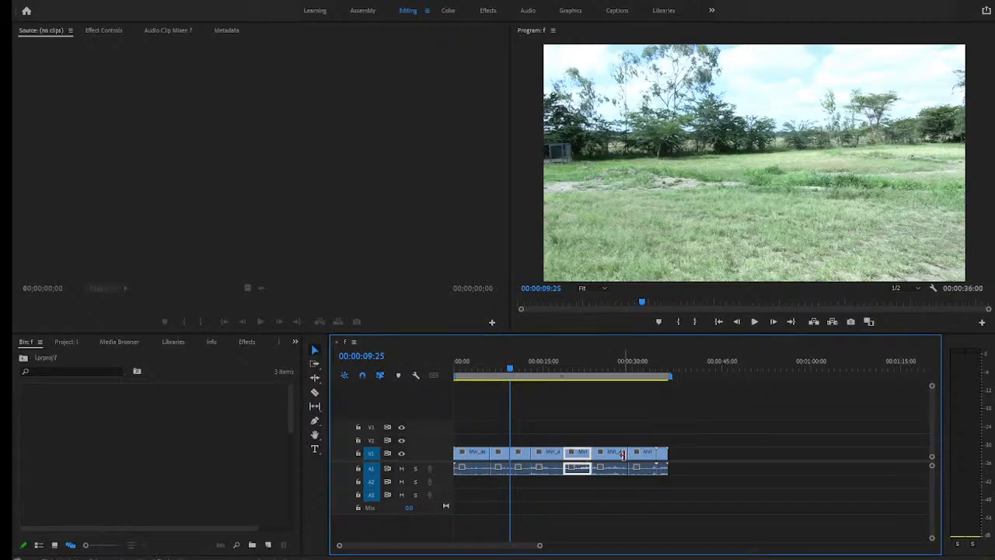
mouse_move(622, 455)
mouse_down()
mouse_move(642, 458)
mouse_move(548, 455)
mouse_move(612, 462)
mouse_up()
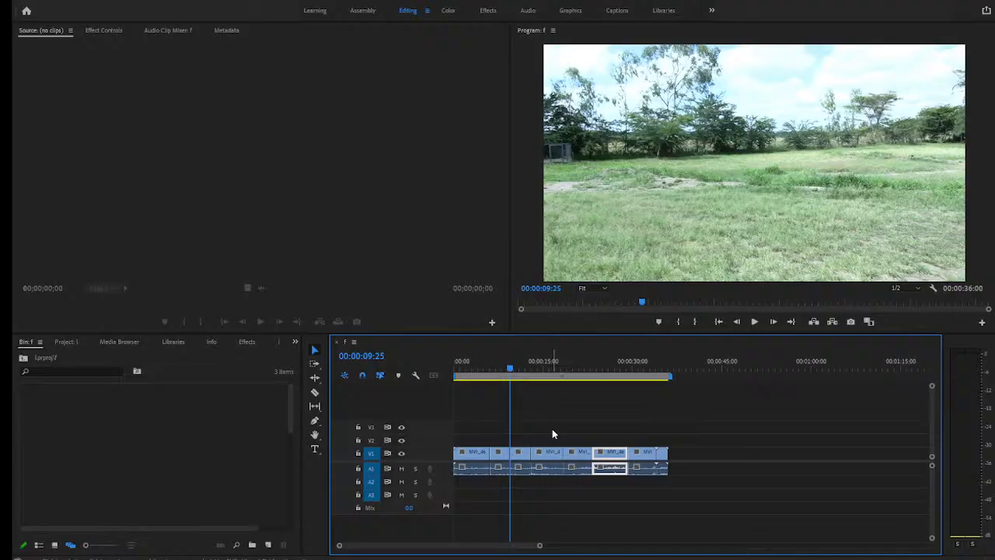
click(552, 368)
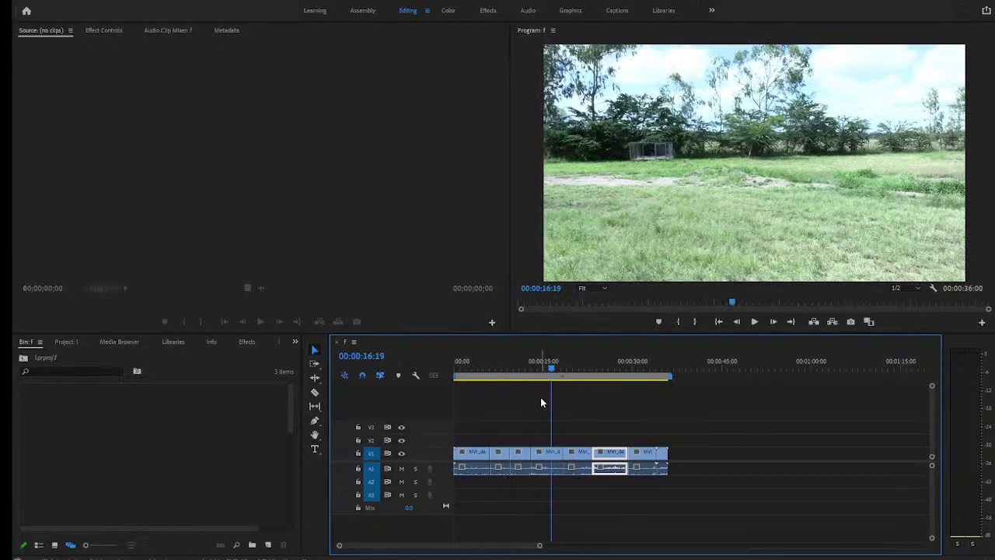
click(538, 459)
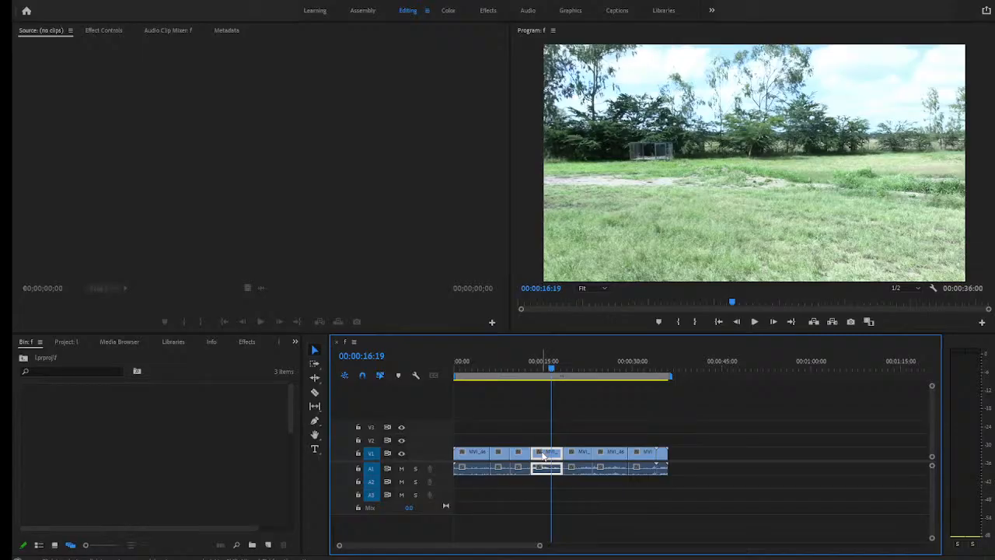
key(Delete)
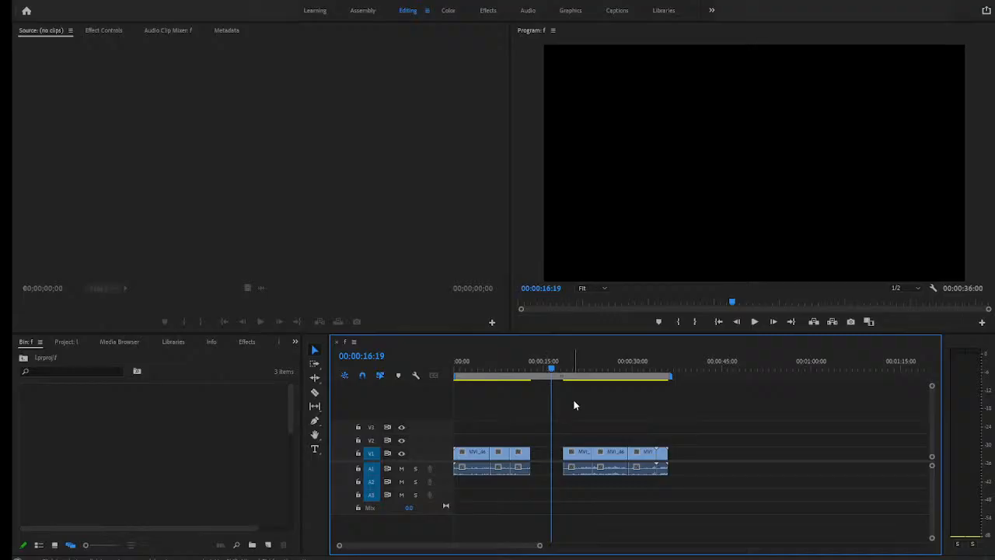
click(591, 381)
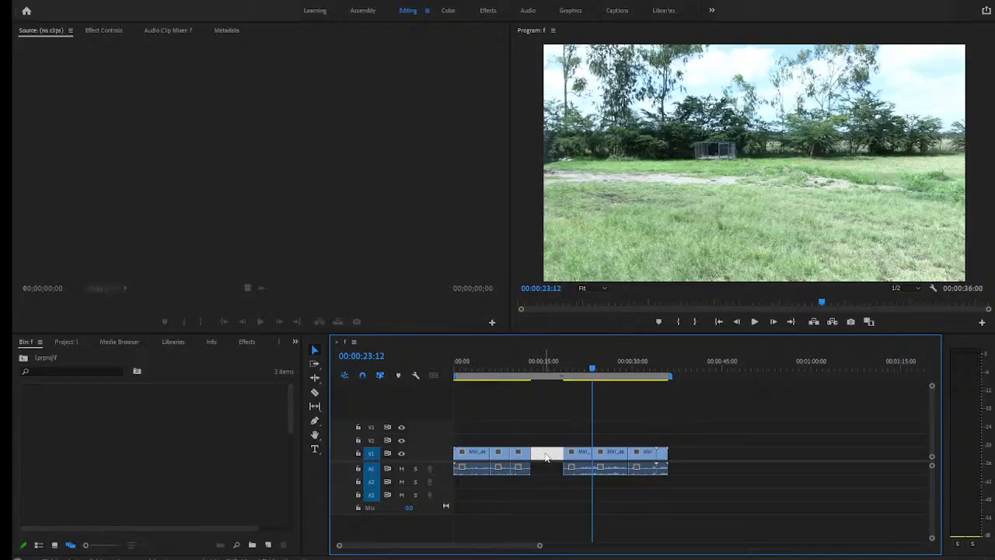
key(Delete)
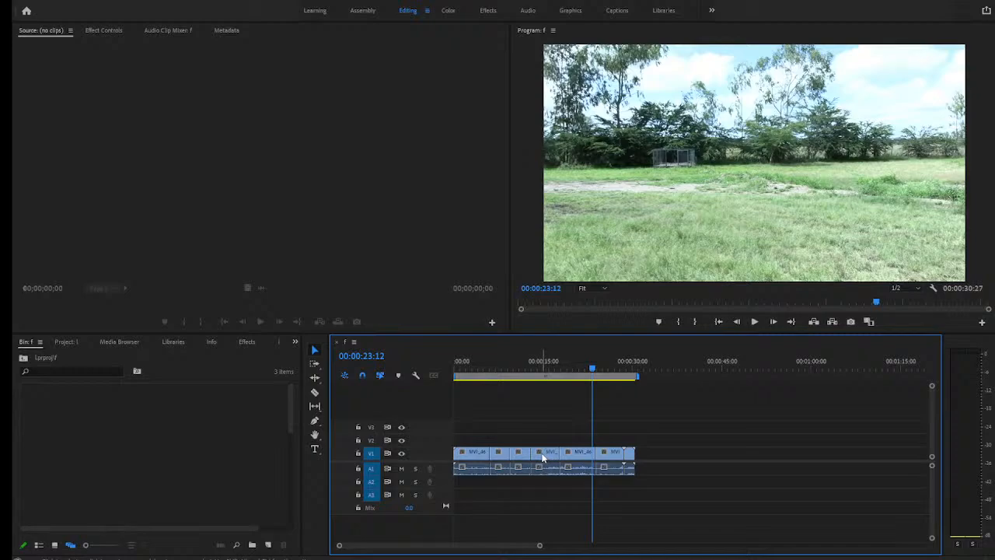
- Move the fifth clip piece up to track V2 at the very start of the sequence
click(542, 458)
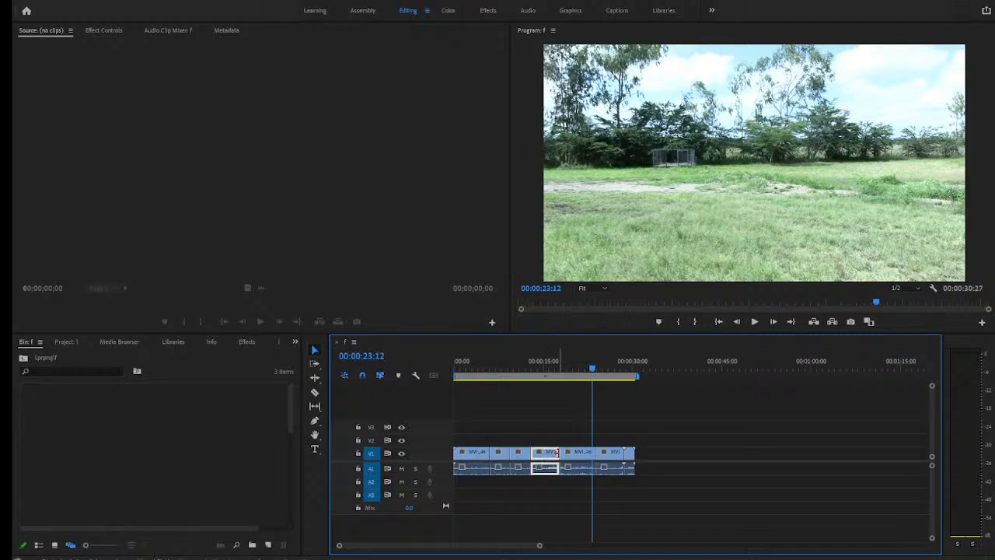
click(571, 459)
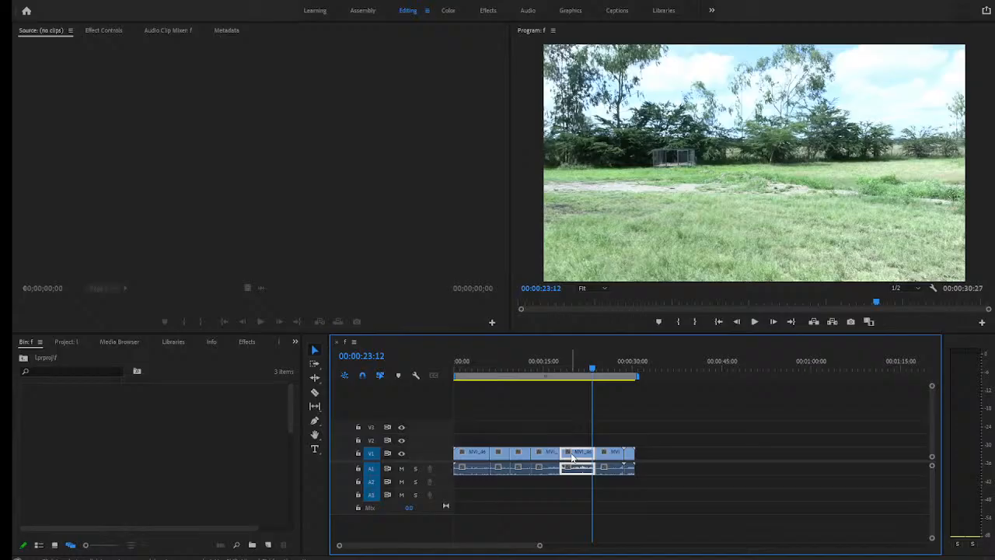
drag(573, 458, 484, 439)
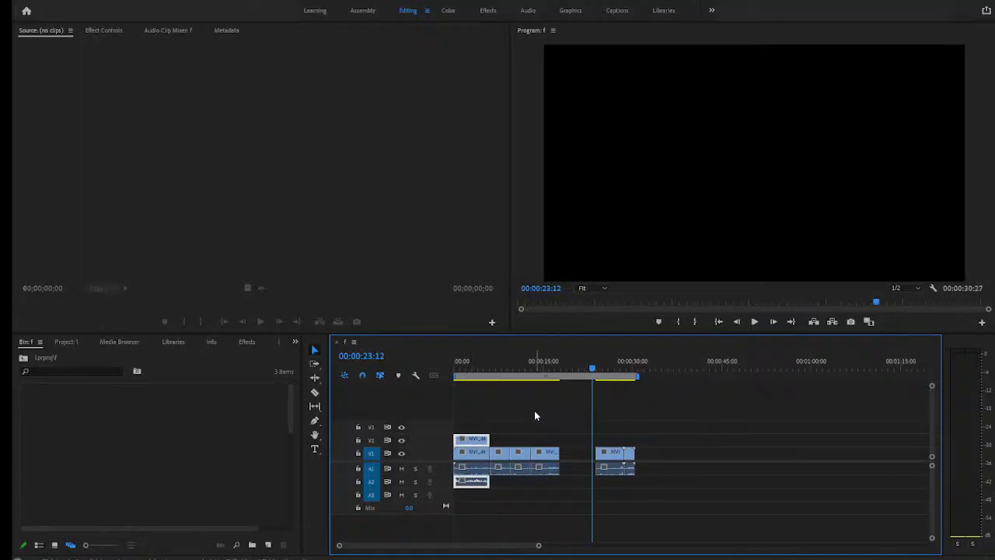
- Inspect the Effect Controls settings of the fourth V1 piece and of the piece after the gap
click(549, 372)
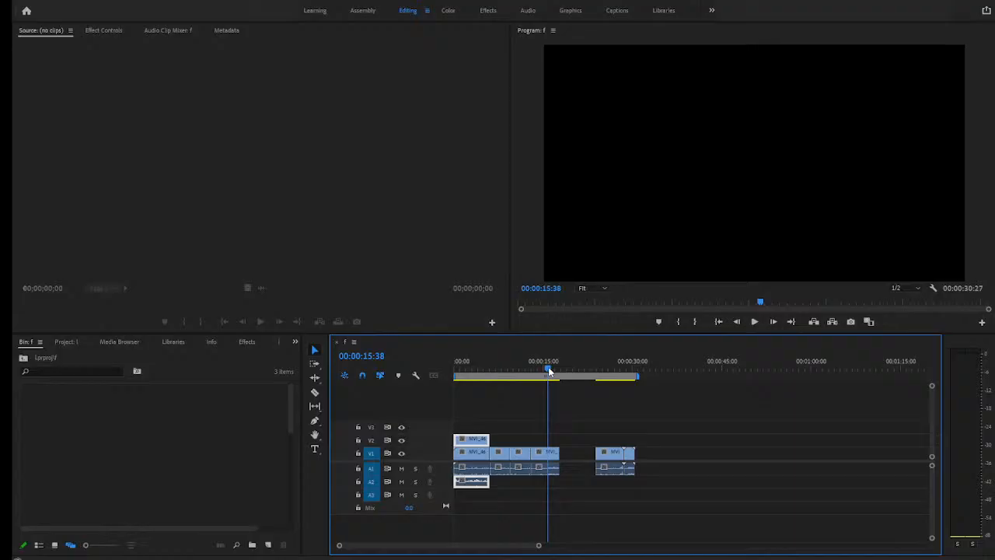
click(542, 456)
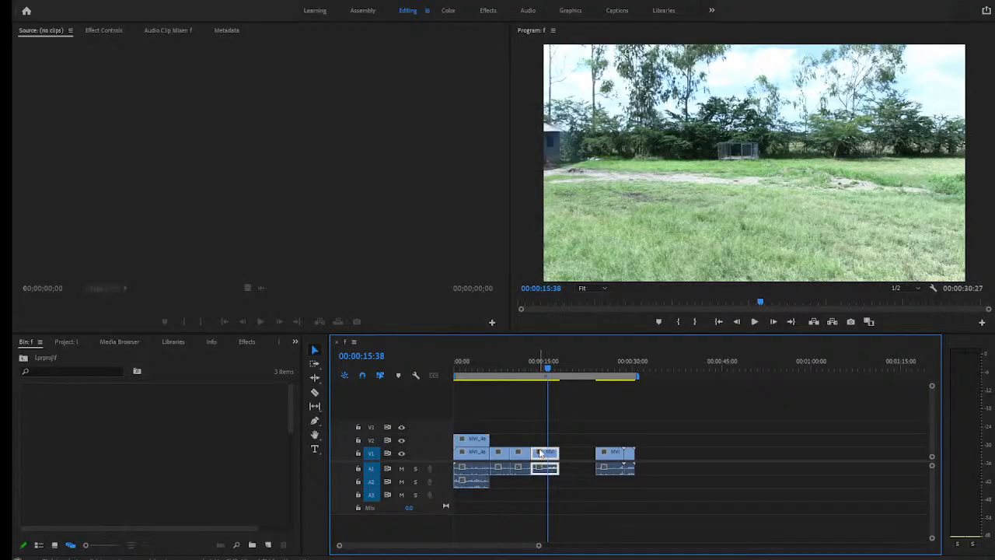
click(109, 31)
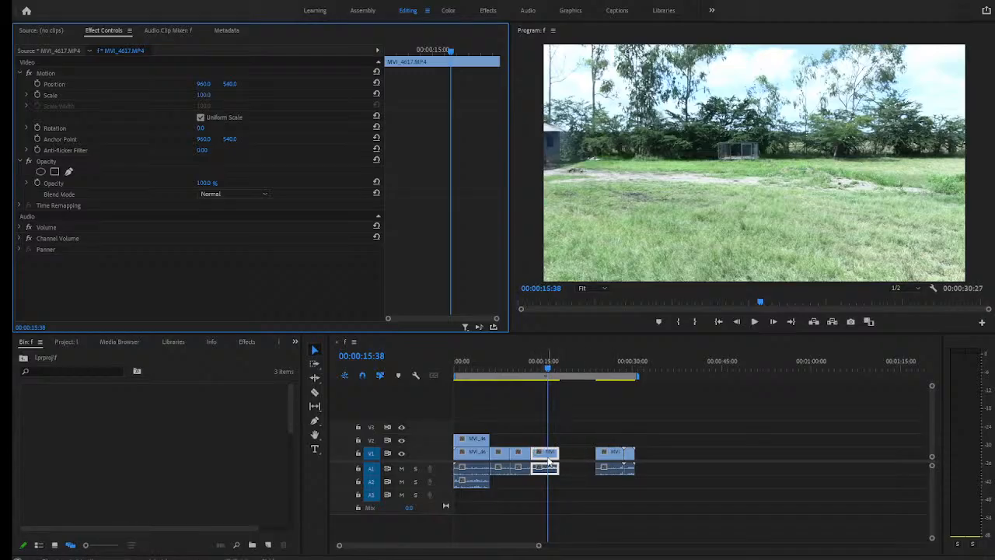
click(613, 462)
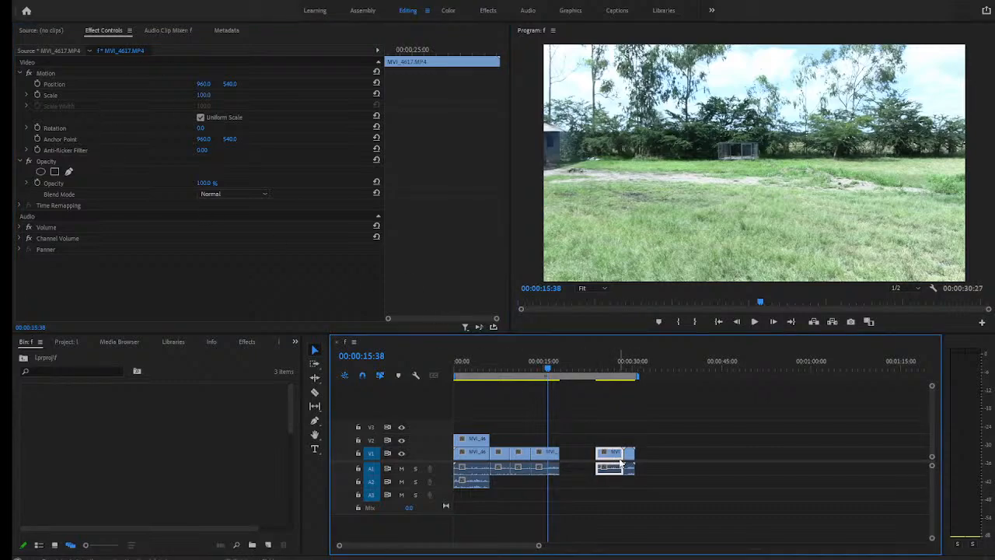
- Move the piece from V2 back into the gap on V1, with its audio on A1
click(522, 361)
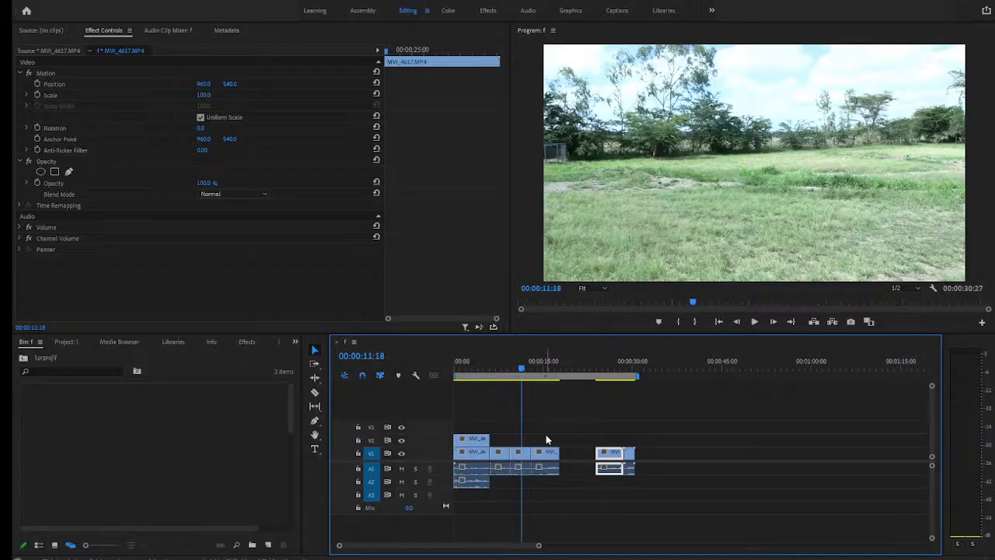
drag(477, 442, 582, 443)
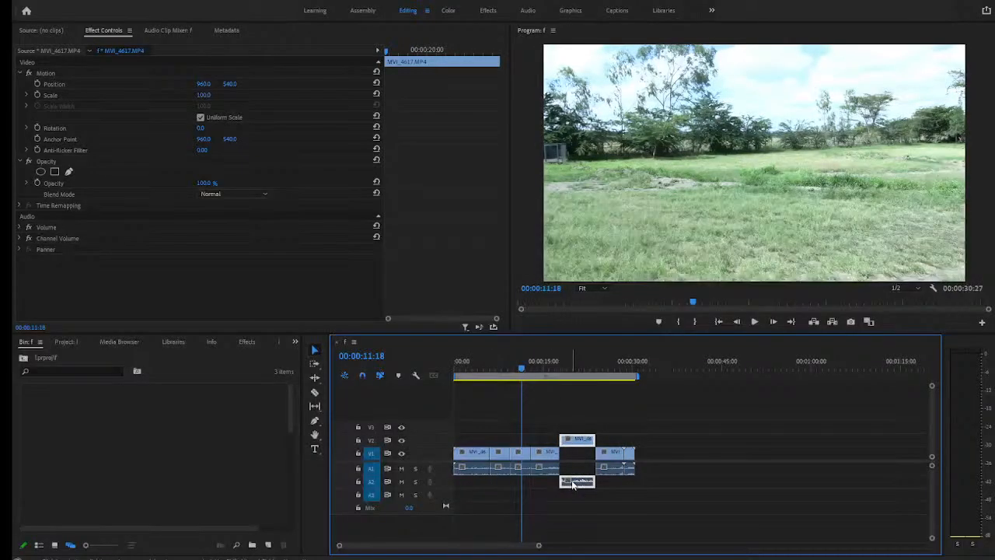
drag(574, 484, 577, 452)
click(431, 399)
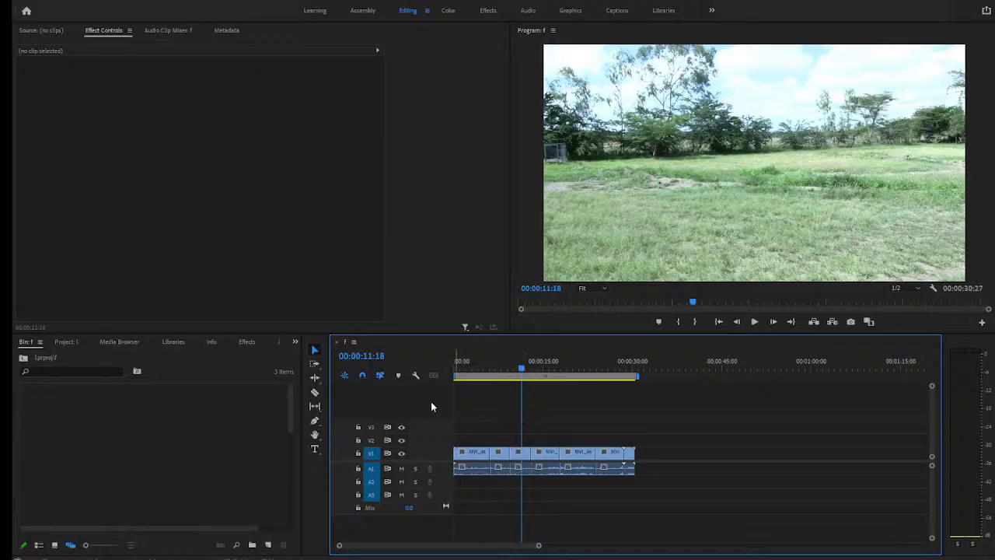
- Shift the third clip piece and everything after it about 17 seconds later with the Track Select Forward tool
click(315, 365)
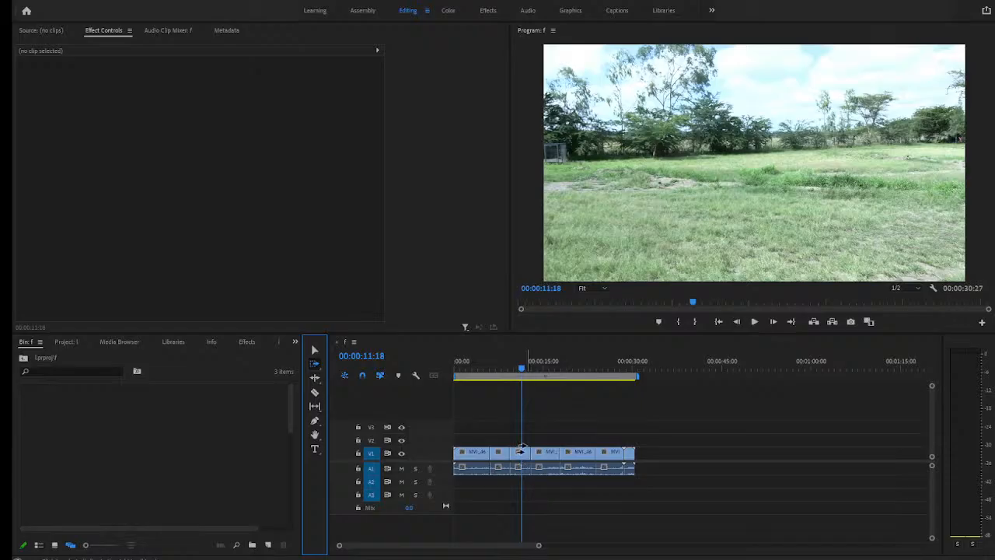
click(560, 379)
click(582, 352)
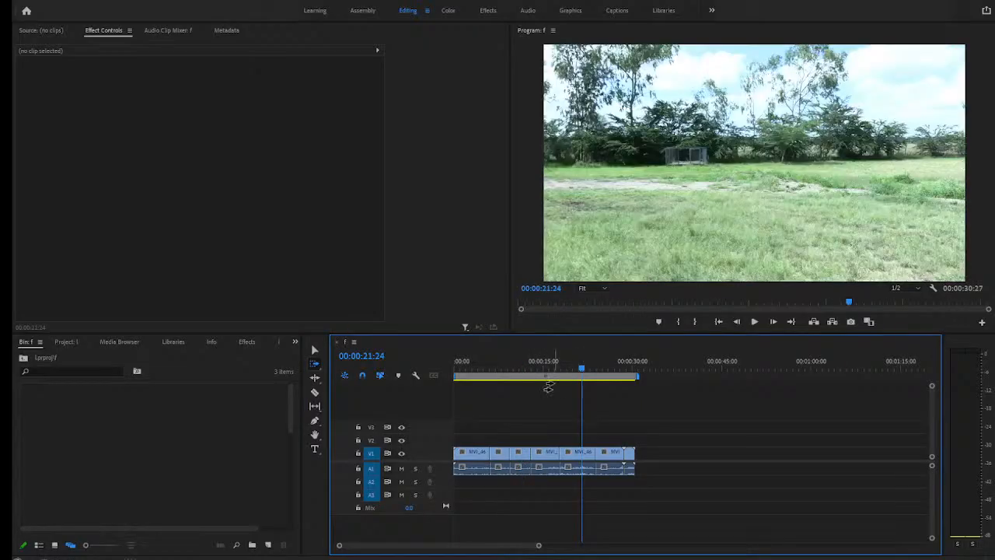
click(521, 456)
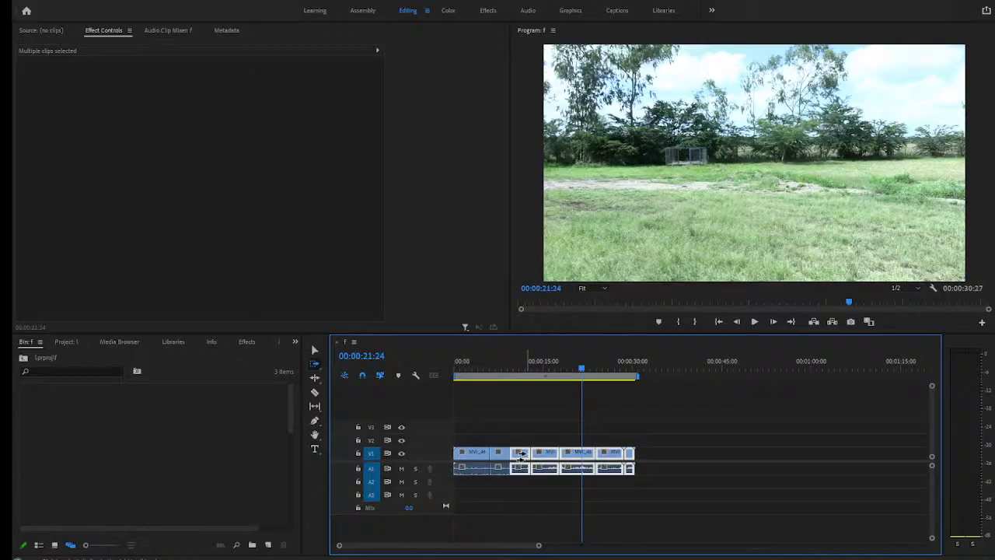
drag(521, 456, 626, 454)
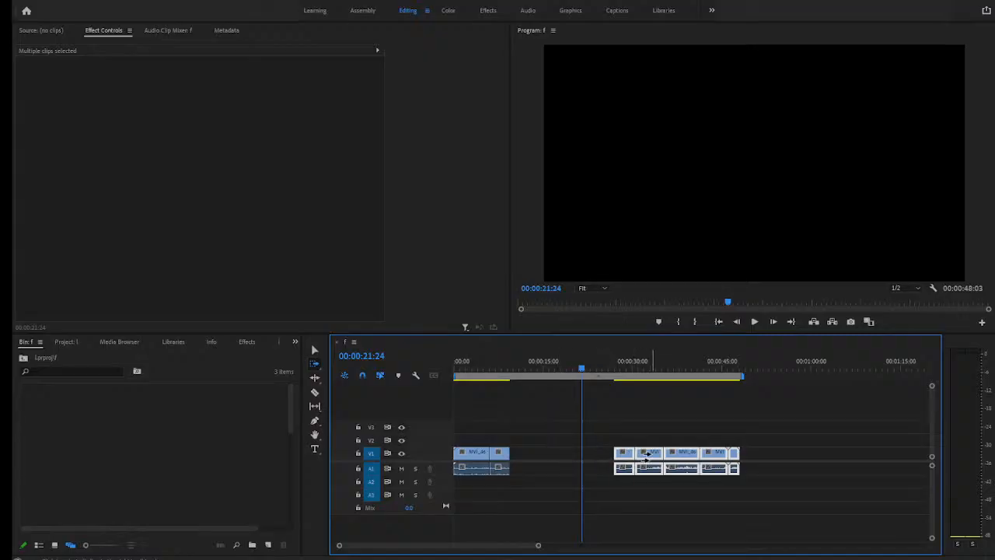
- Move the fourth piece and everything after it about 11 seconds earlier, over the third piece, and close the remaining gap
drag(648, 456, 574, 462)
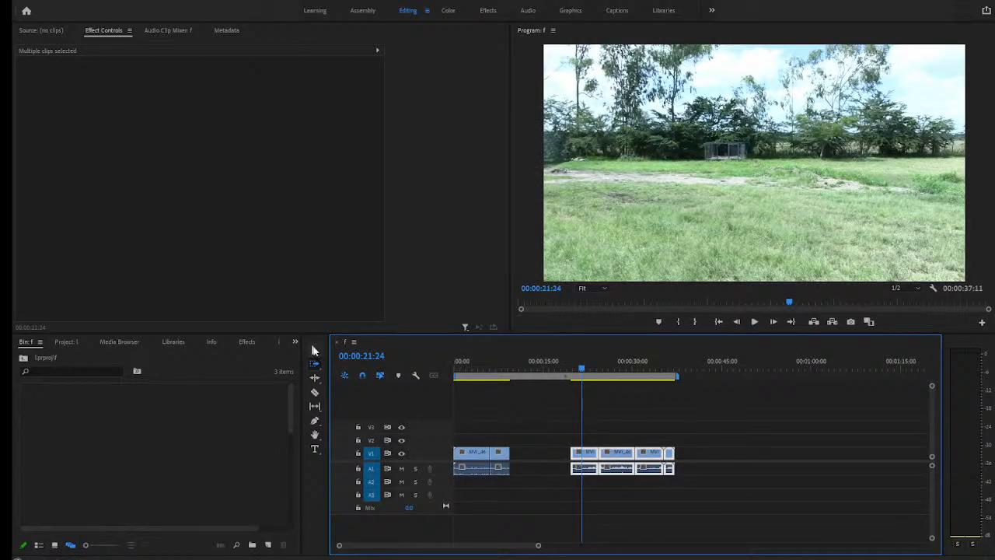
click(315, 351)
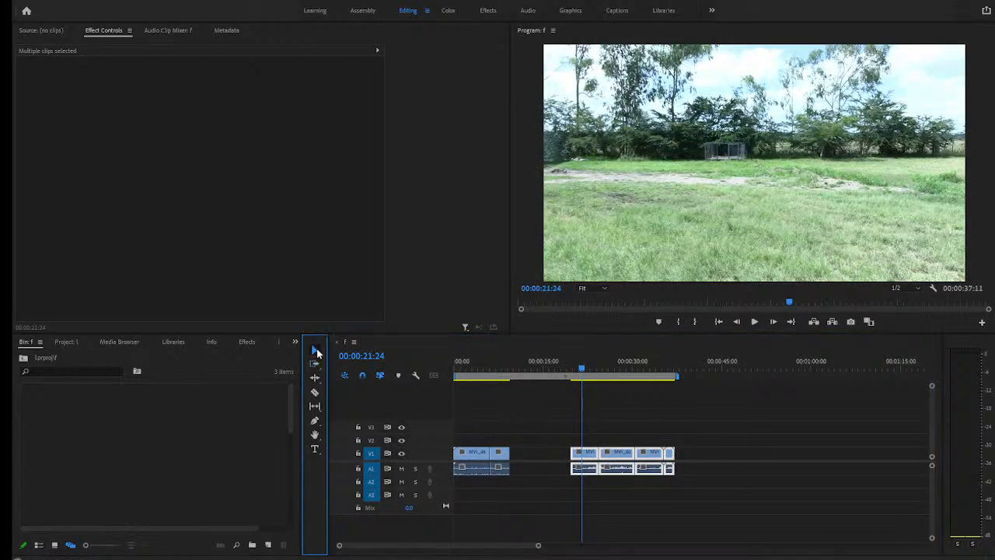
click(544, 455)
key(Delete)
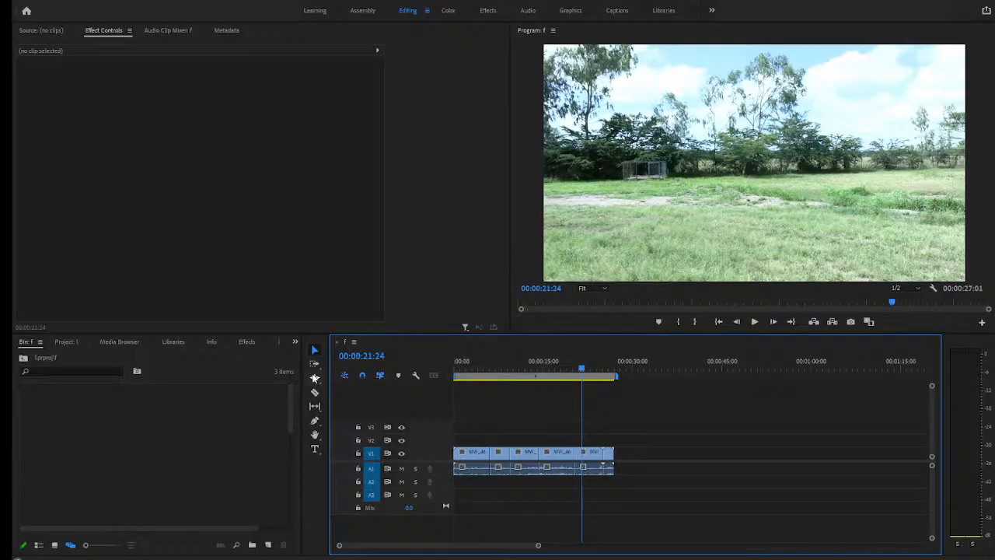
- Open the fourth clip piece in the Source monitor and move it along V1 to start at 00:00:57:46
click(314, 377)
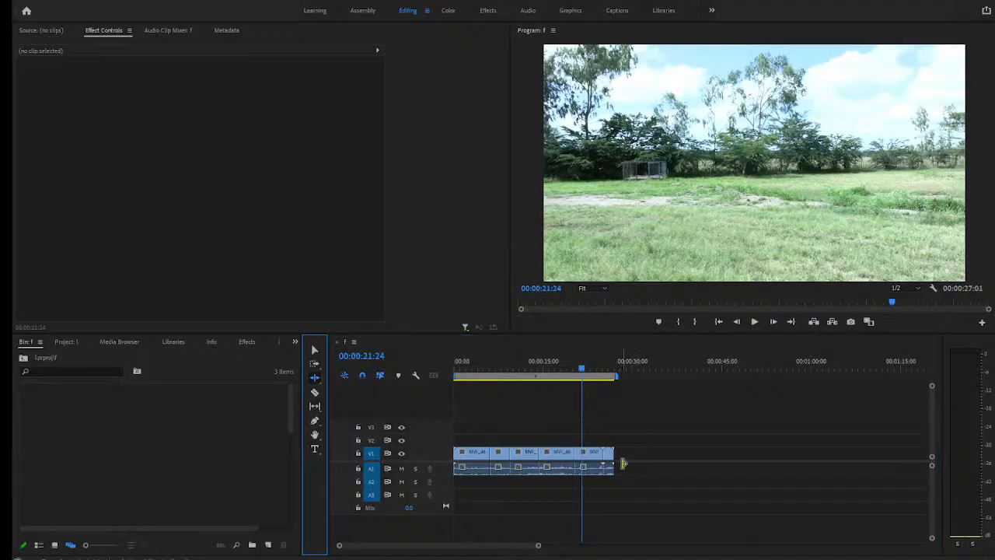
click(315, 350)
double_click(557, 457)
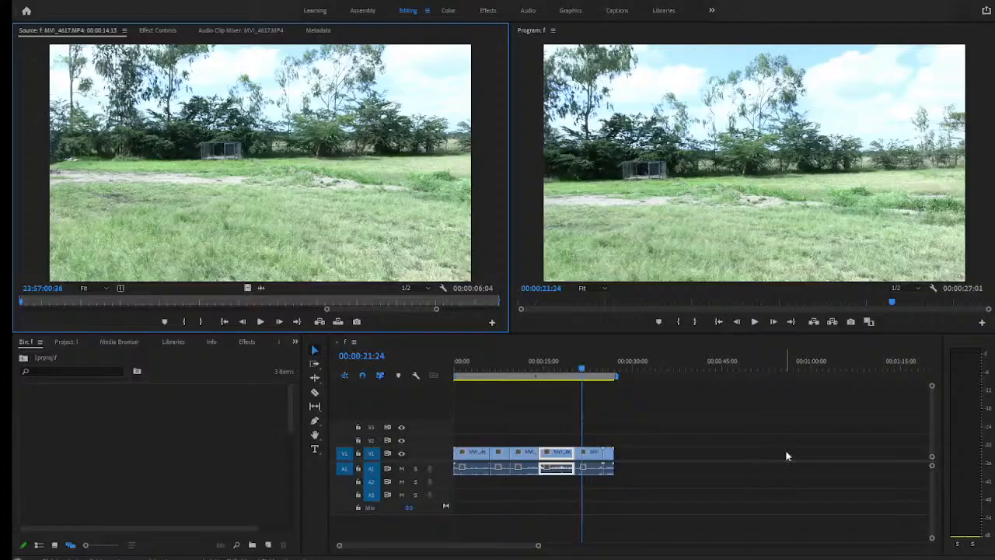
drag(557, 467, 816, 466)
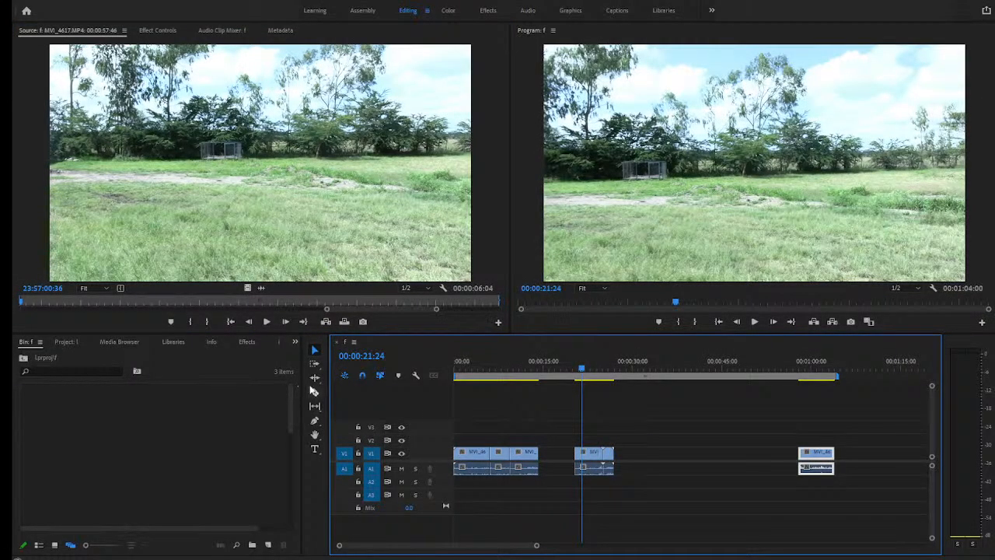
- With the Ripple Edit tool, trim the isolated clip's end to a 00:00:01:38 duration and extend its start to a 00:00:26:25 duration
click(315, 378)
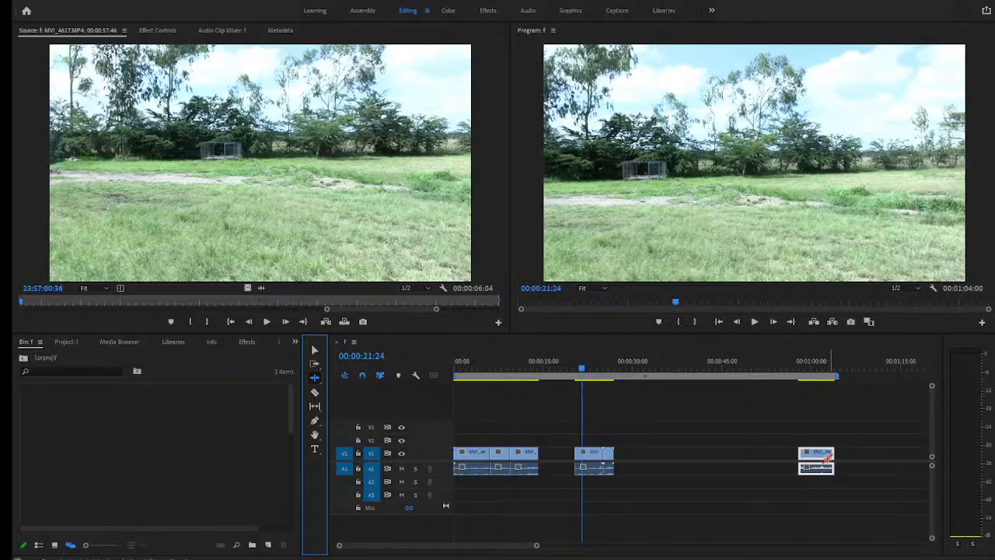
drag(832, 458, 808, 459)
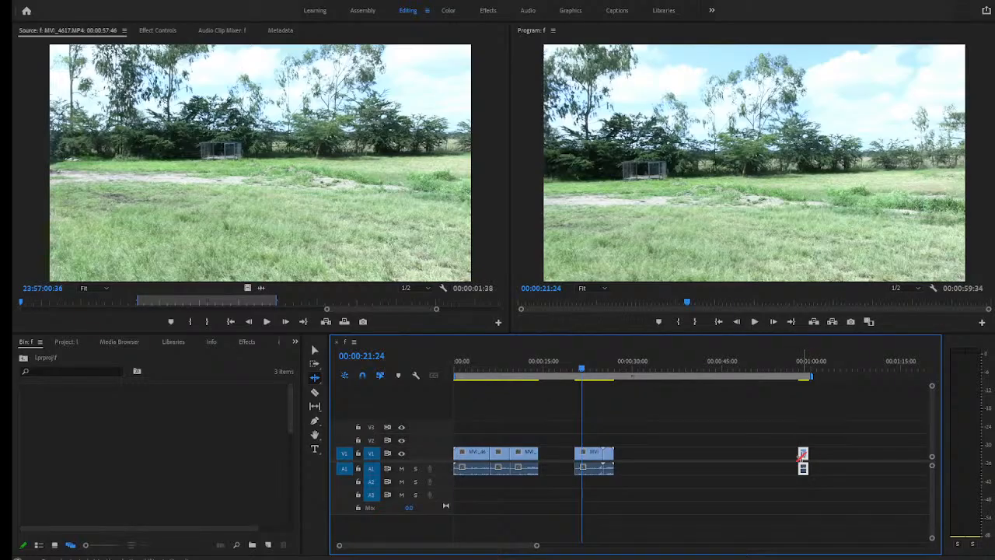
drag(801, 454, 651, 457)
drag(645, 458, 794, 458)
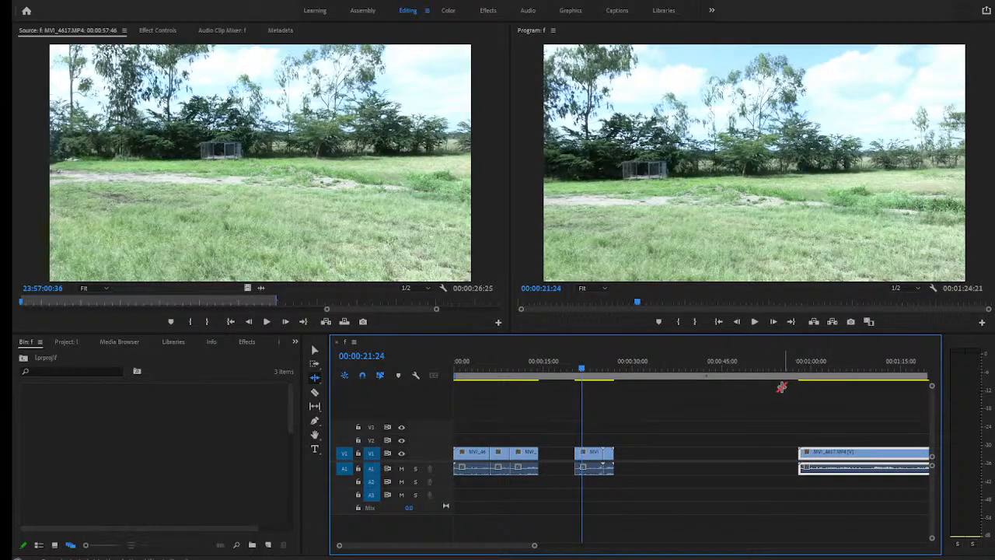
- Try to extend the isolated clip's end further along V1 with the Ripple Edit tool
key(minus)
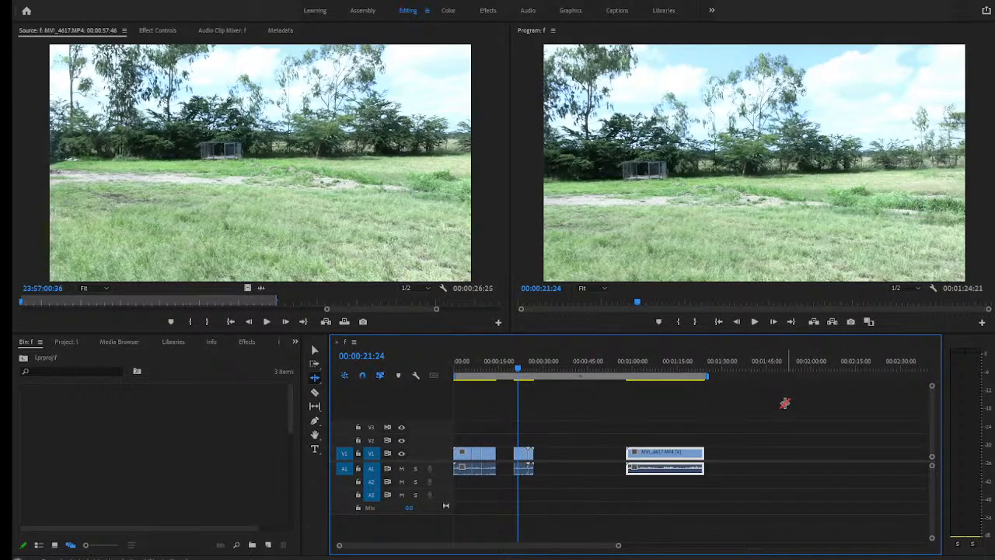
drag(705, 454, 781, 467)
drag(706, 457, 742, 460)
- Cut the isolated clip with the Razor tool at 00:01:04:22 and again about 7 seconds after it
click(647, 371)
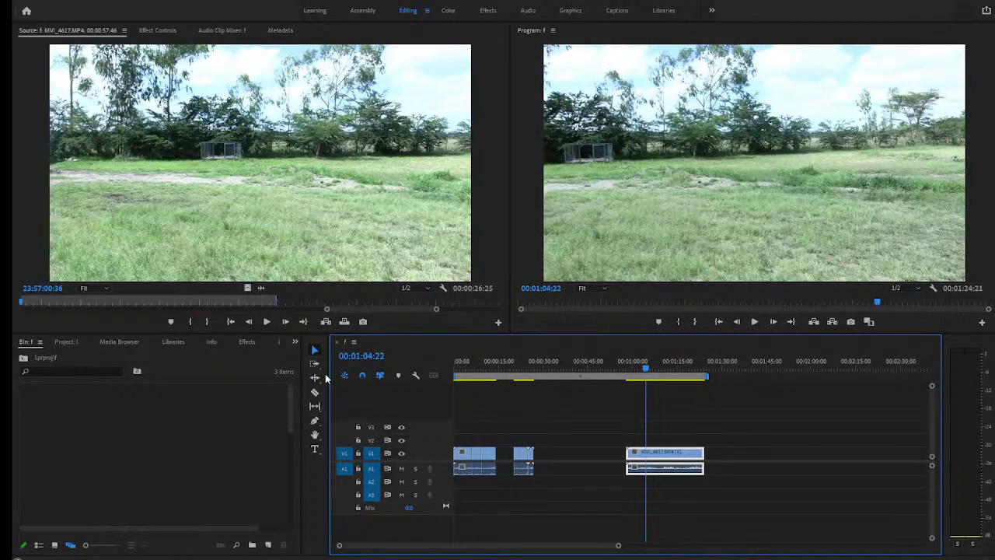
click(315, 394)
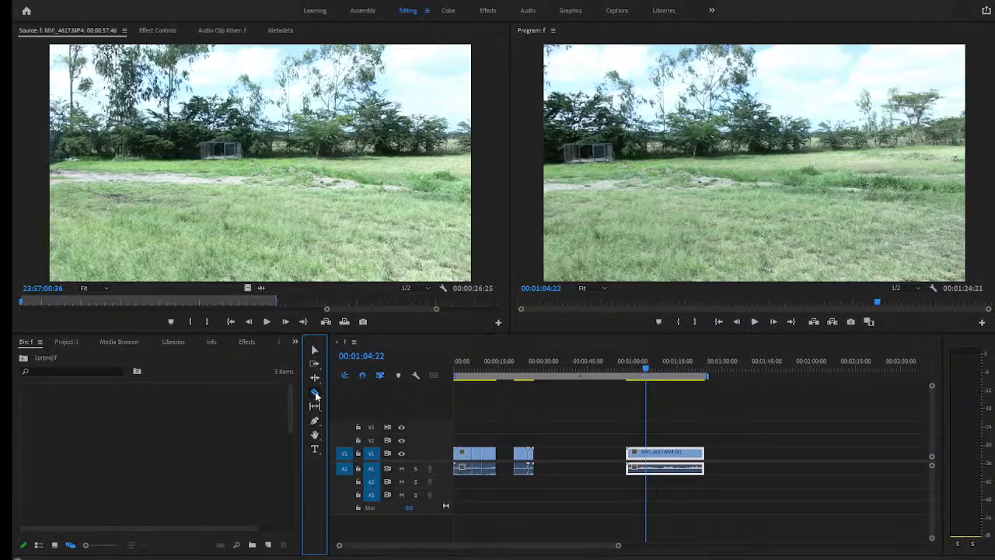
click(650, 459)
click(667, 459)
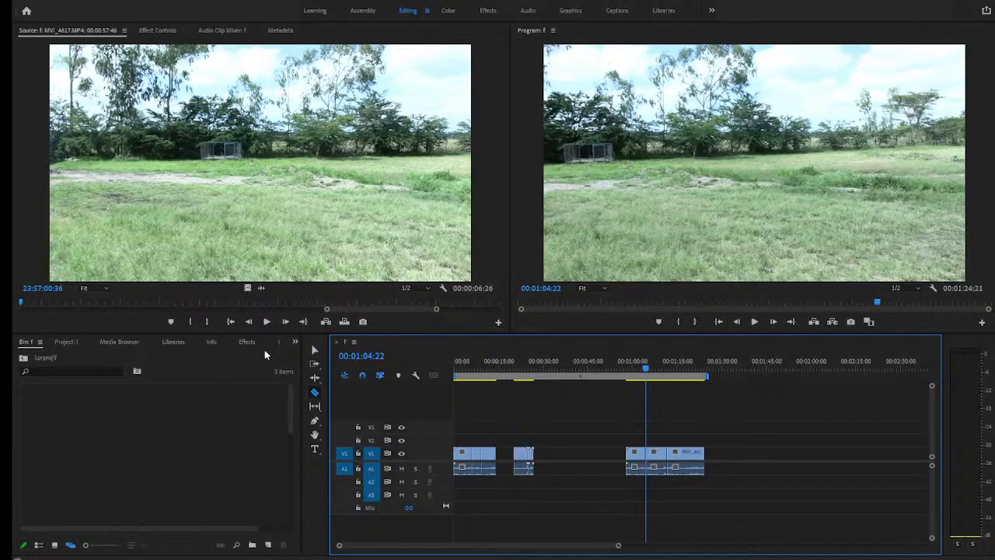
- Remove the middle piece of the isolated clip without leaving a gap, and close the large gap before the remaining pieces
click(315, 350)
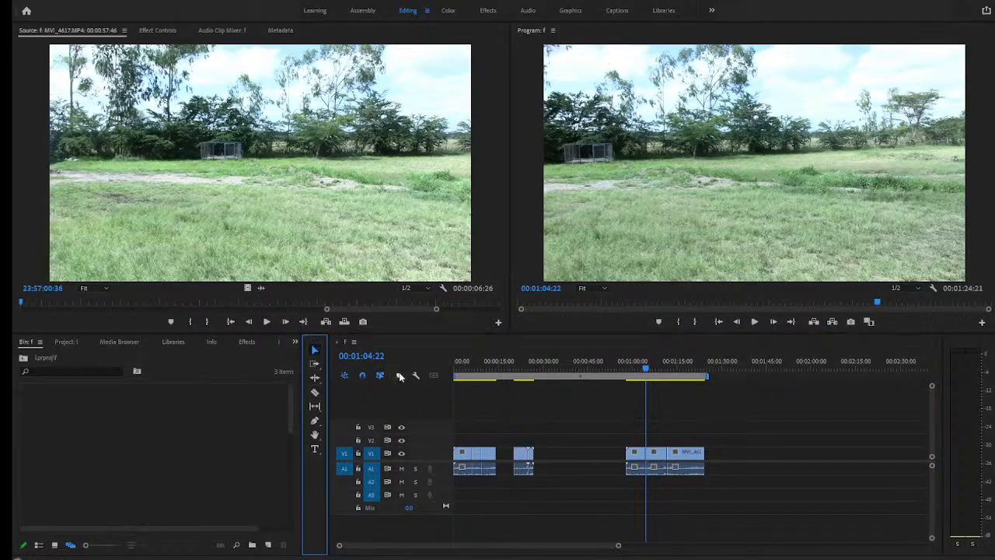
click(661, 457)
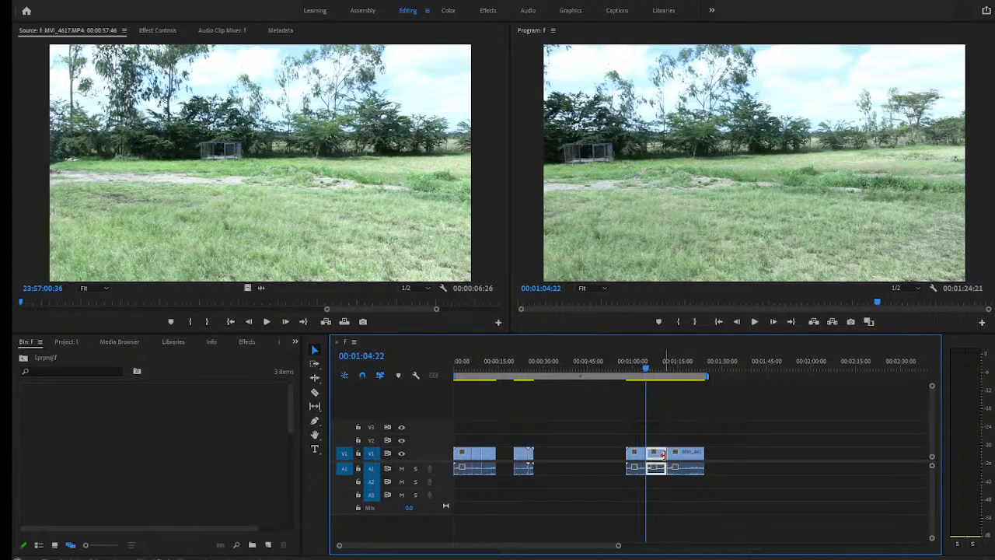
mouse_move(662, 456)
mouse_down()
mouse_move(697, 460)
mouse_move(674, 460)
mouse_up()
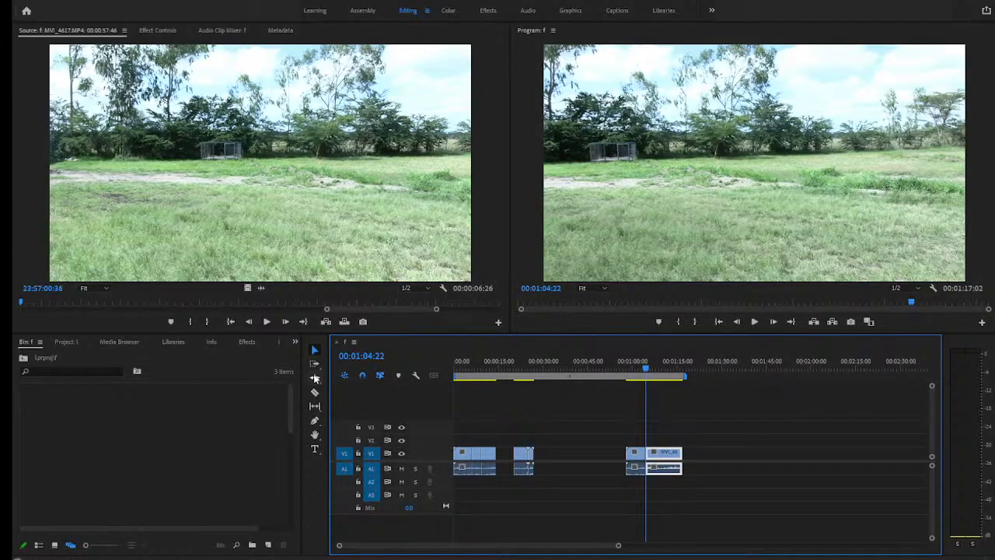
click(567, 456)
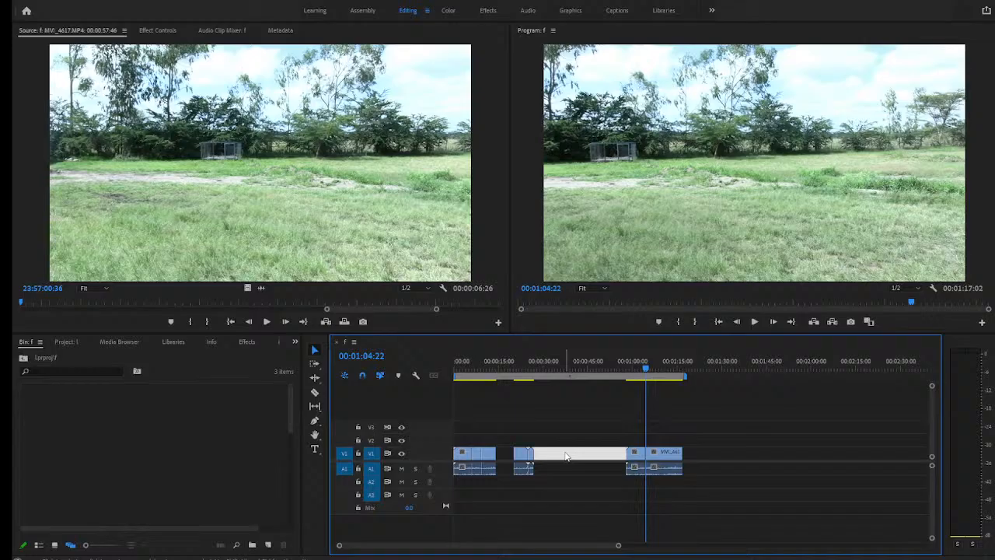
key(Delete)
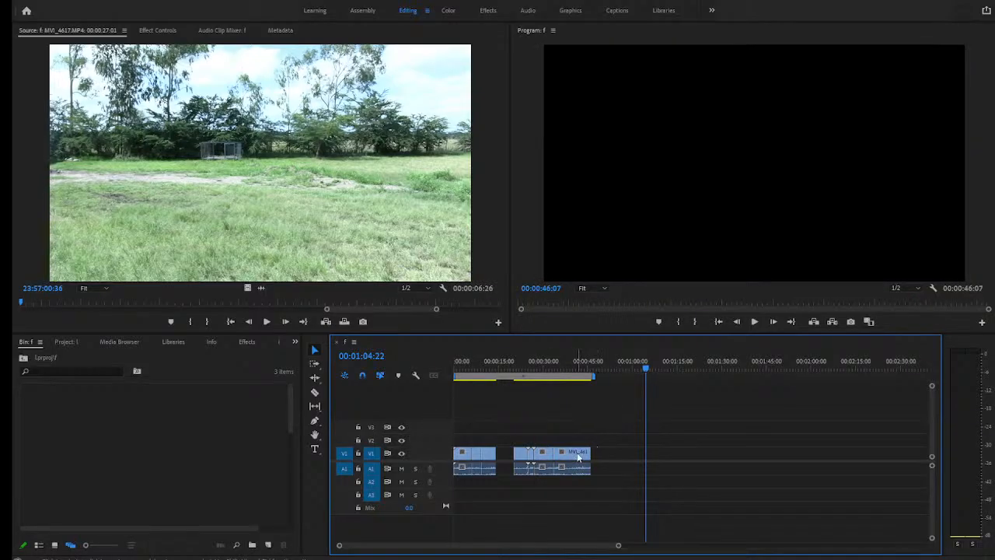
- Move the last clip piece to start at about 00:00:57 and slip its contents by about +00:00:05:49 with the Slip tool
drag(572, 453, 643, 454)
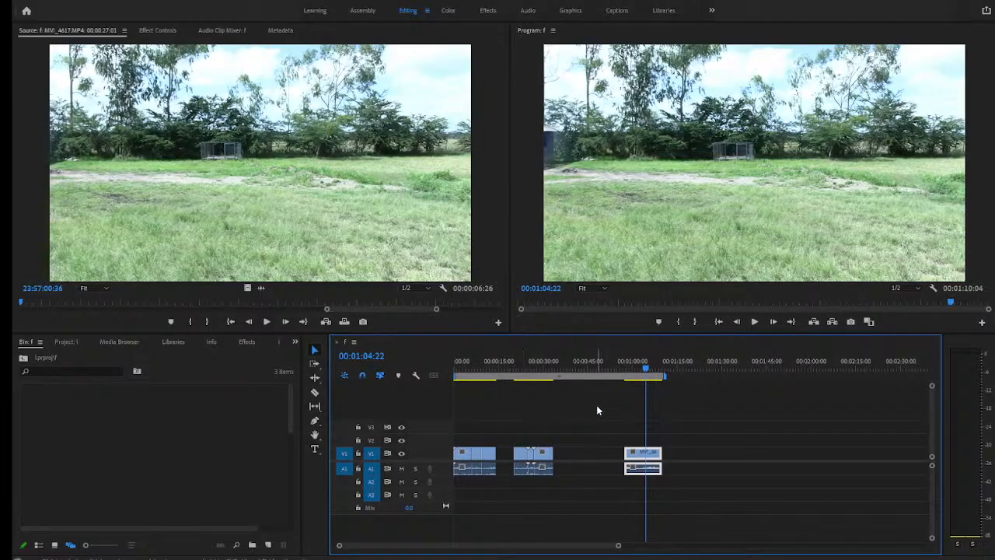
click(315, 406)
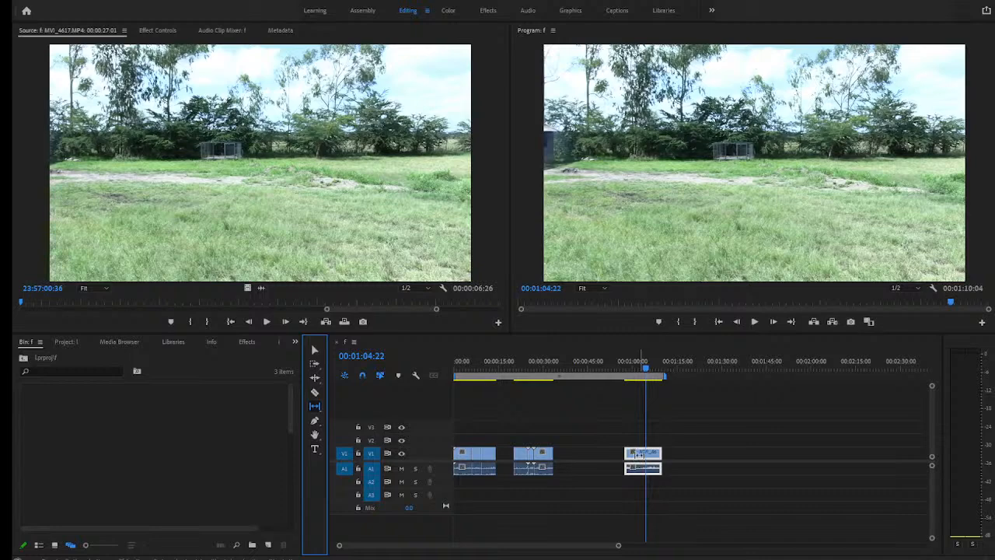
drag(642, 454, 657, 454)
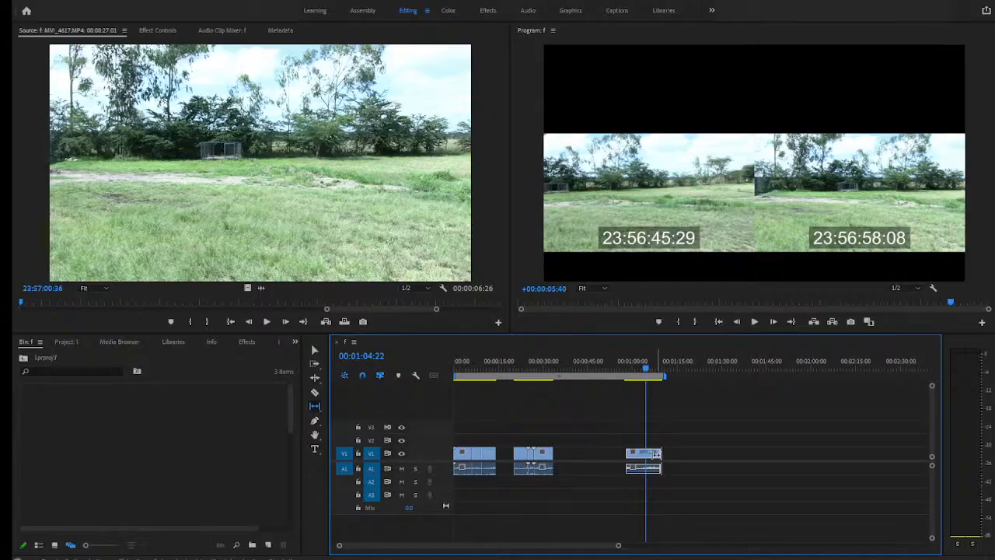
drag(657, 453, 658, 453)
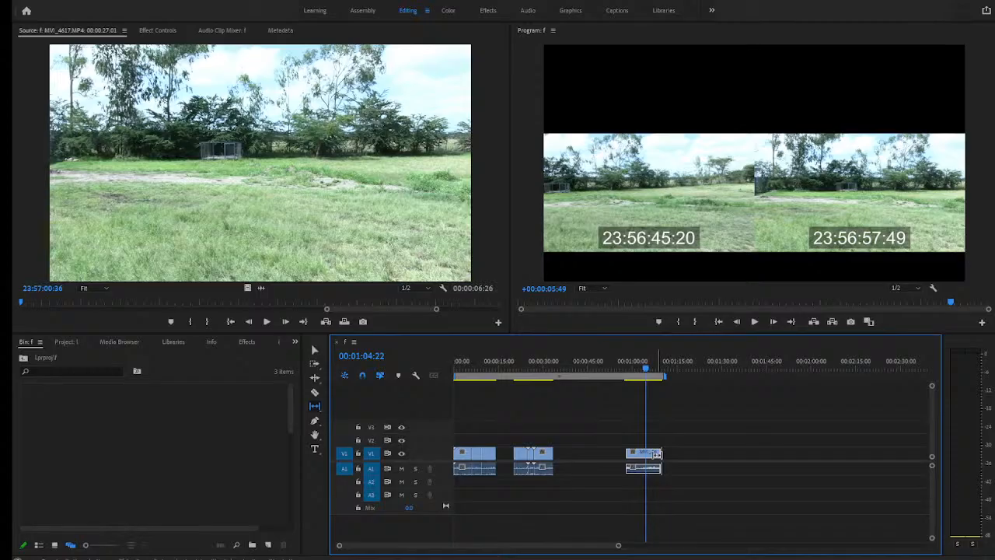
drag(657, 453, 658, 453)
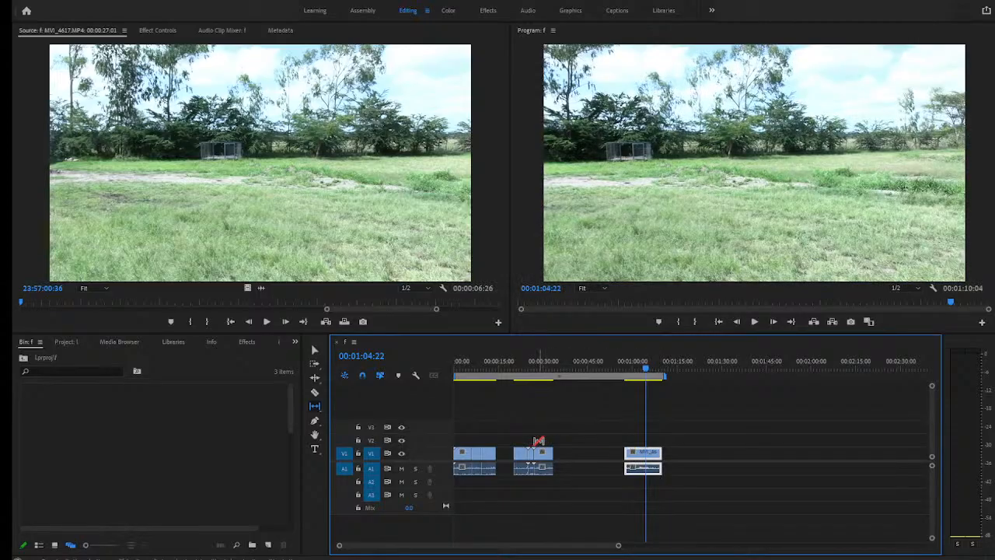
- Draw a four-point shape with a slanted side over the lower grass in the Program monitor using the Pen tool
click(315, 421)
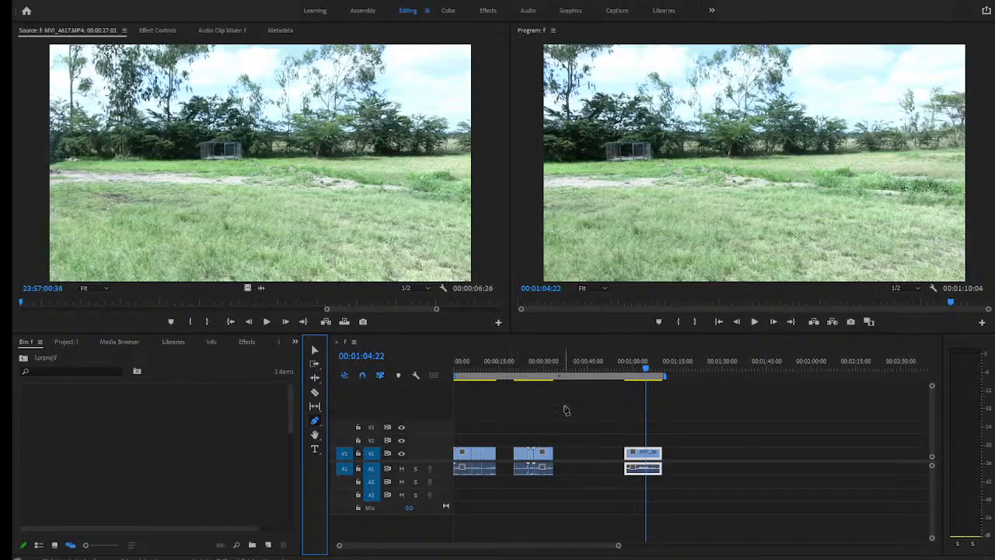
click(603, 217)
click(603, 261)
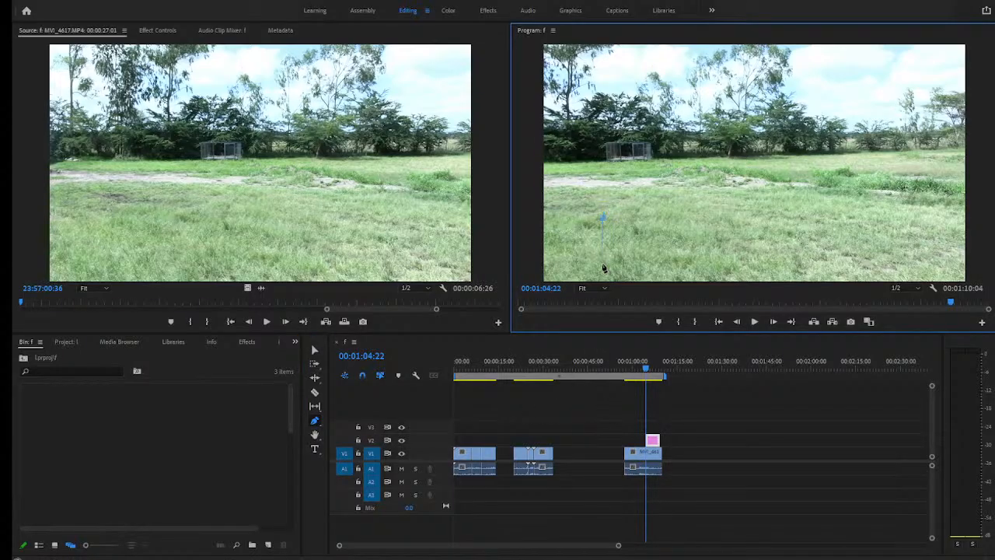
click(704, 259)
click(745, 218)
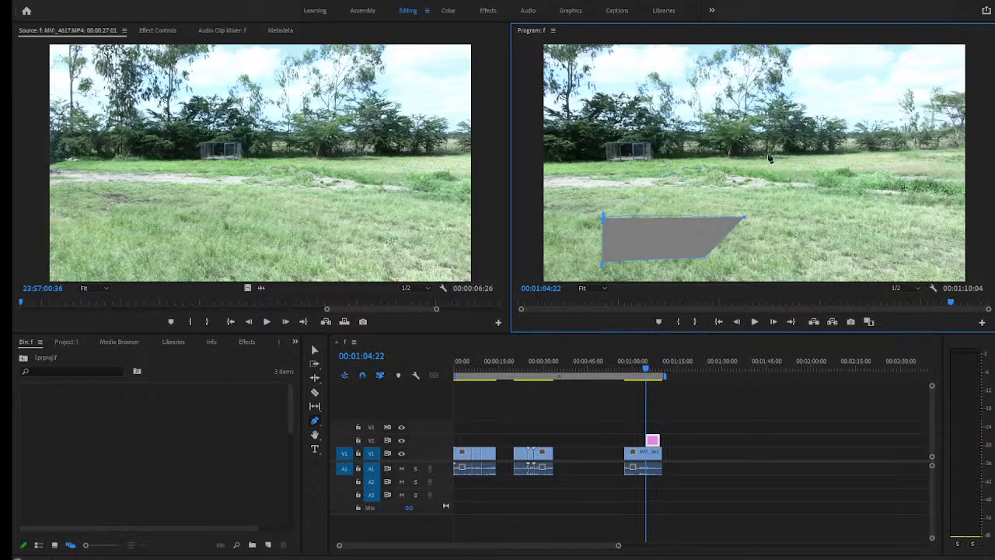
- Draw a second, tilted four-sided Pen shape over the trees and grass to the upper right of the first shape
click(762, 142)
click(778, 204)
click(874, 181)
click(864, 114)
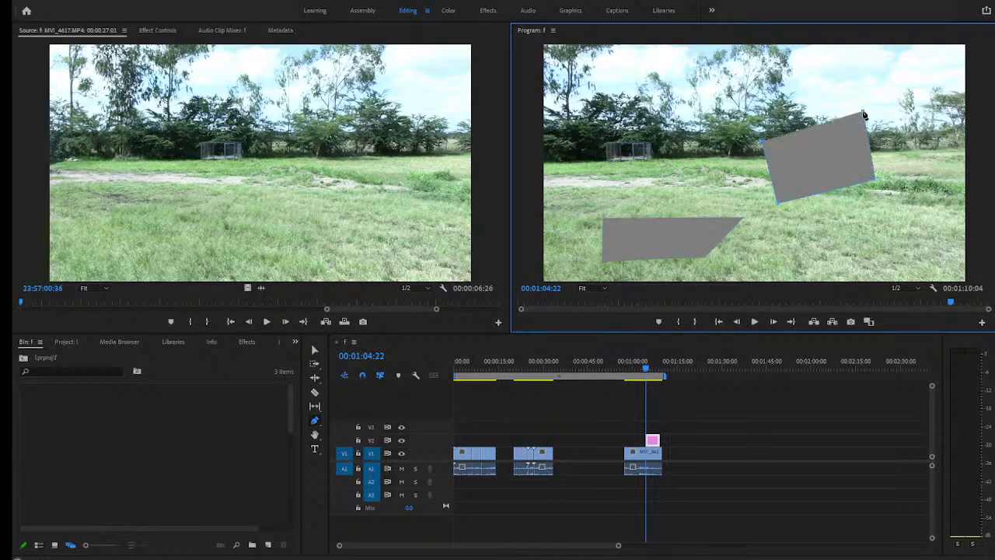
click(764, 142)
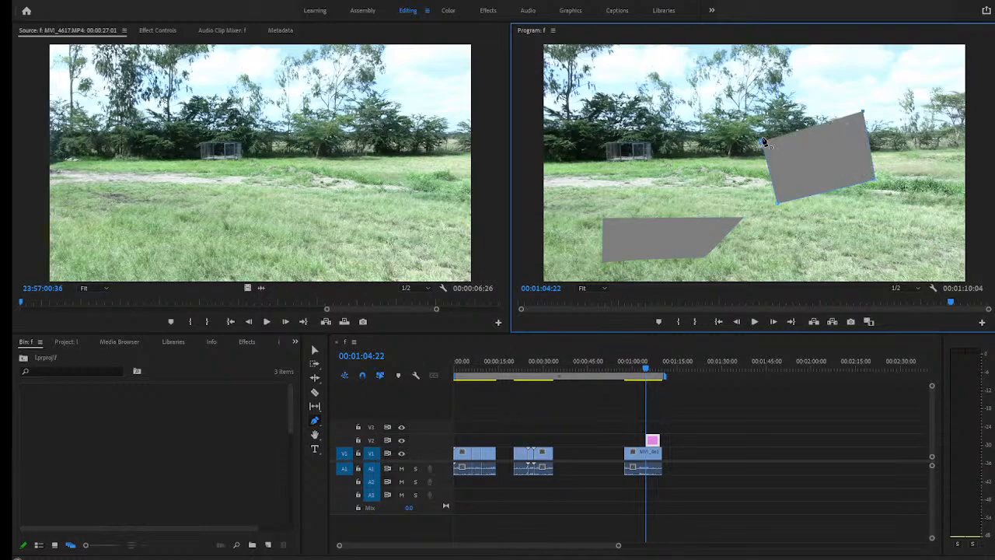
- Draw a third, nearly rectangular Pen shape over the trees in the upper-left part of the frame
click(577, 84)
click(699, 181)
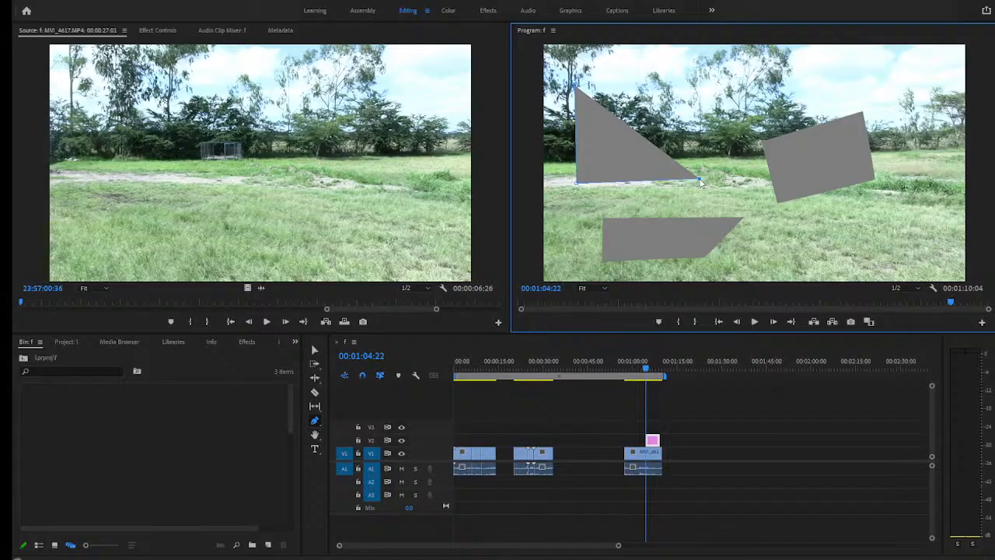
click(697, 87)
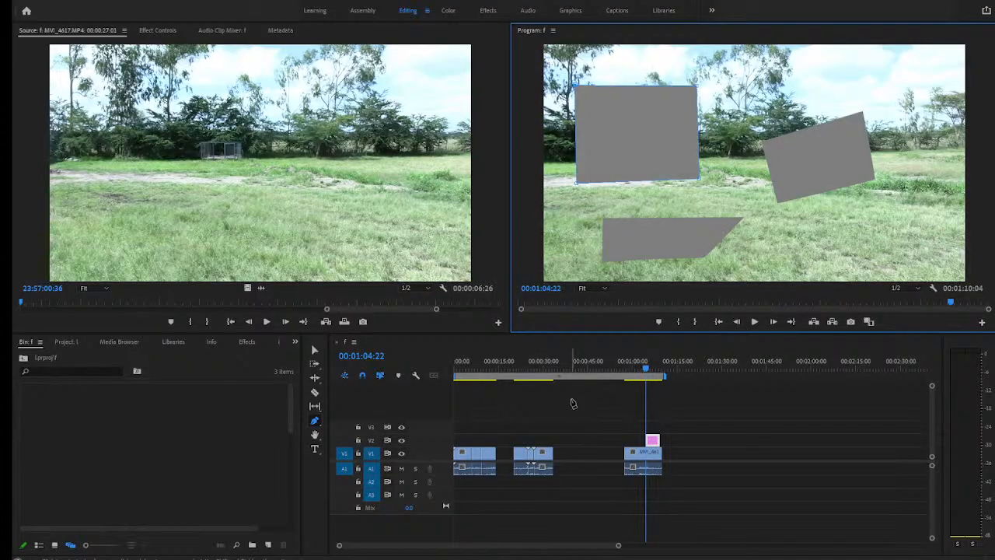
- Move the playhead to 00:00:30:14, select the V1 clip piece there and show its effect settings
click(544, 367)
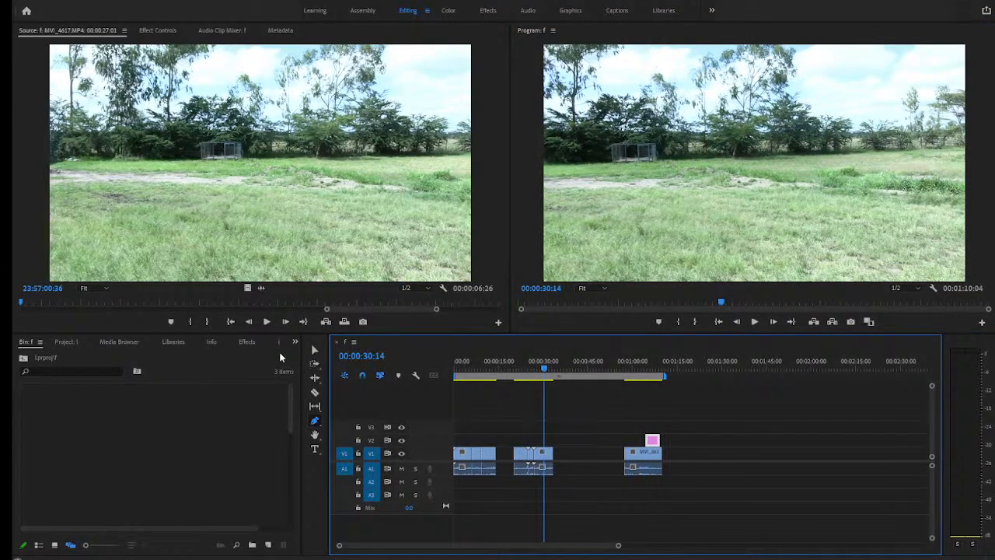
click(315, 350)
click(547, 462)
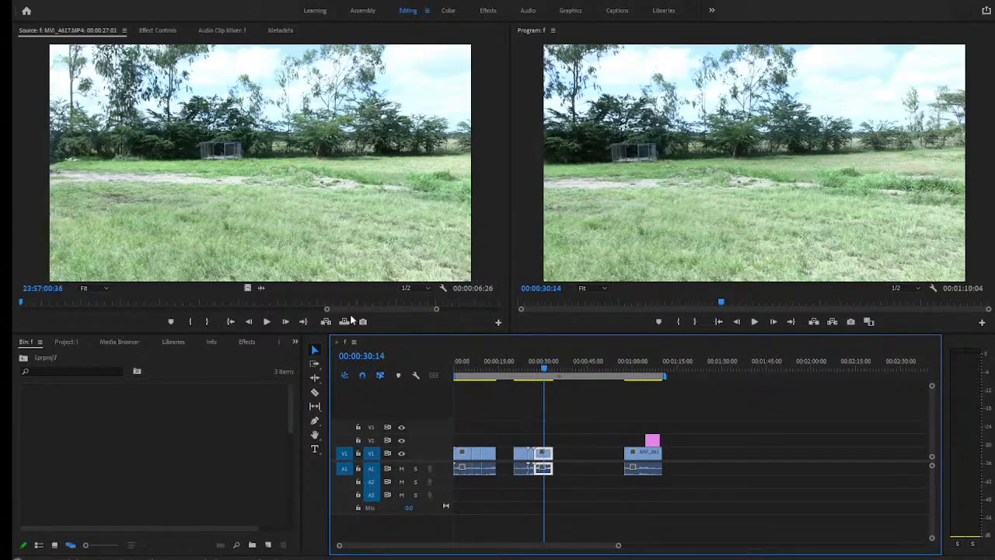
click(158, 30)
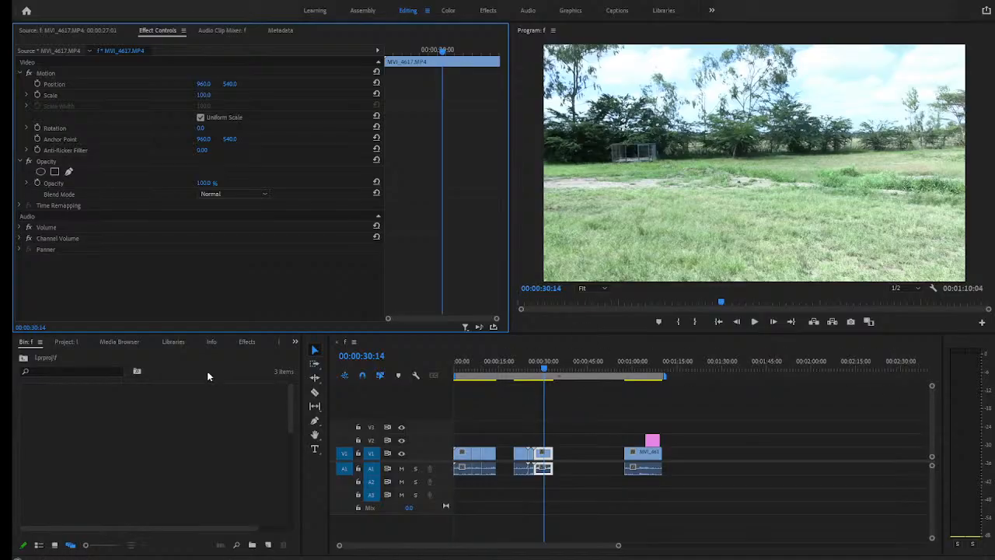
- Pan the timeline with the Hand tool to about the six-minute mark and back to the start of the sequence
click(314, 437)
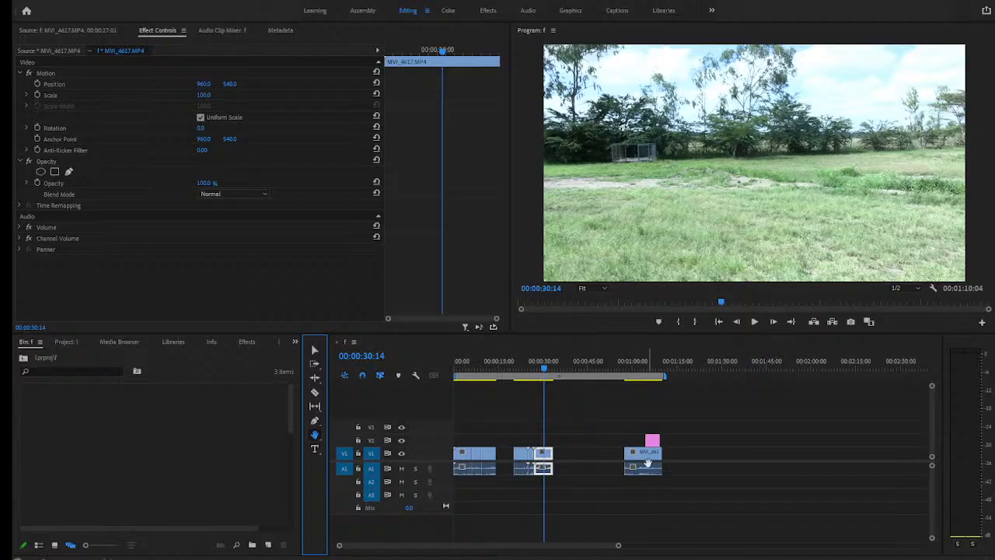
click(695, 469)
drag(695, 469, 538, 469)
scroll(645, 458, down, 6)
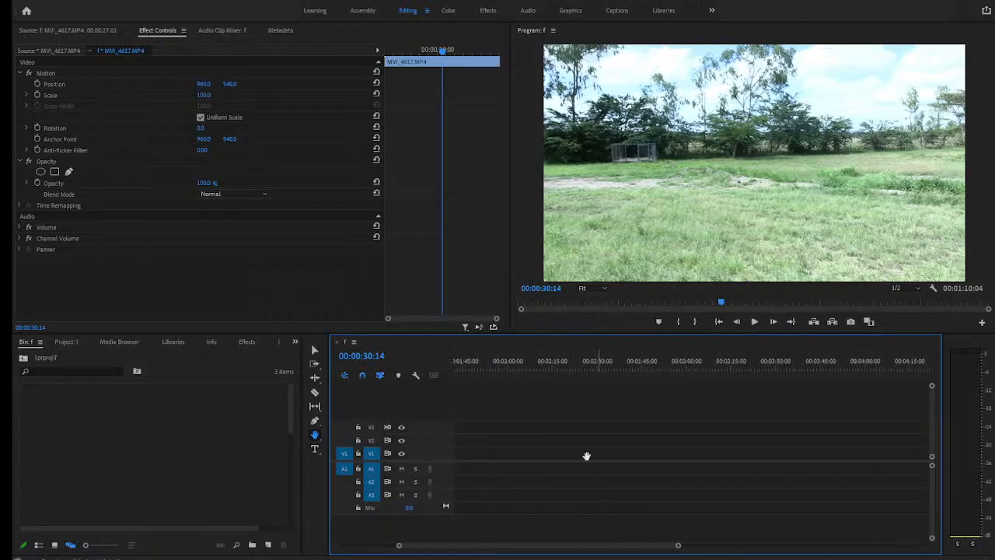
drag(817, 452, 646, 454)
drag(871, 444, 642, 452)
drag(757, 453, 567, 454)
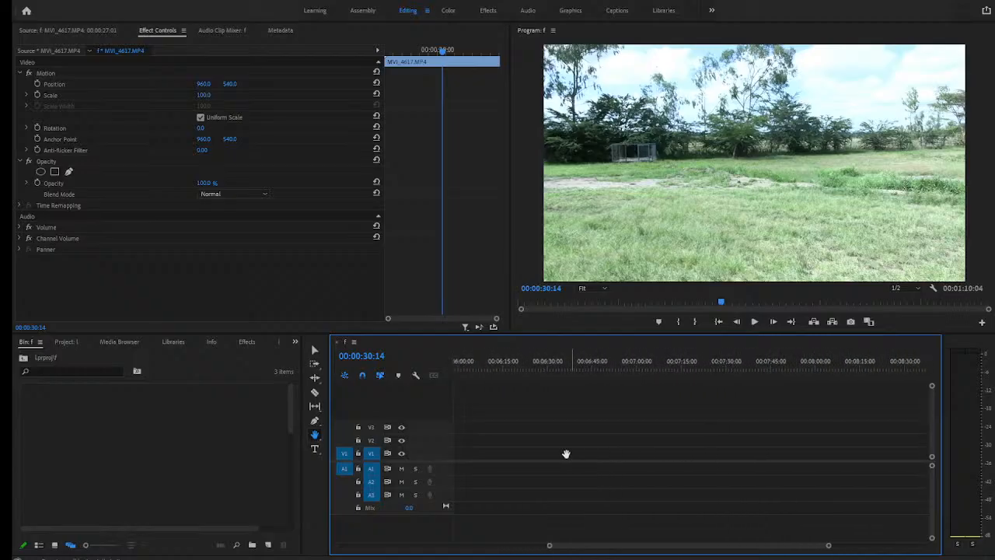
scroll(660, 453, up, 5)
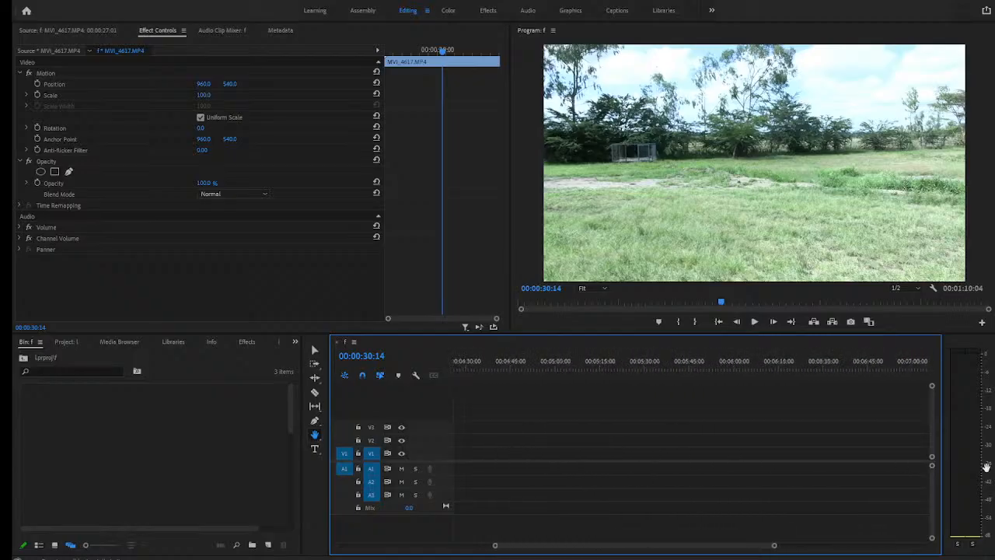
drag(567, 464, 860, 474)
drag(480, 462, 762, 462)
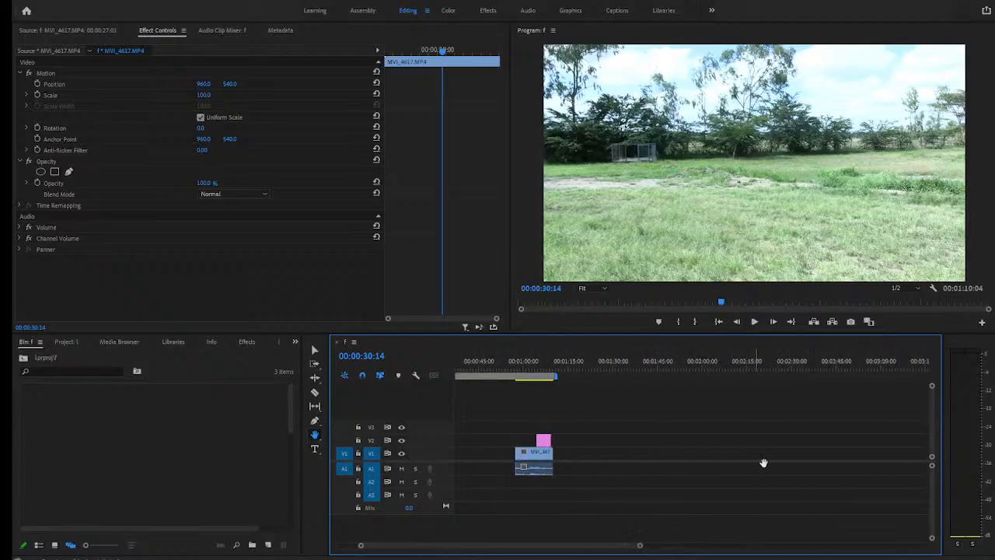
drag(534, 438, 718, 447)
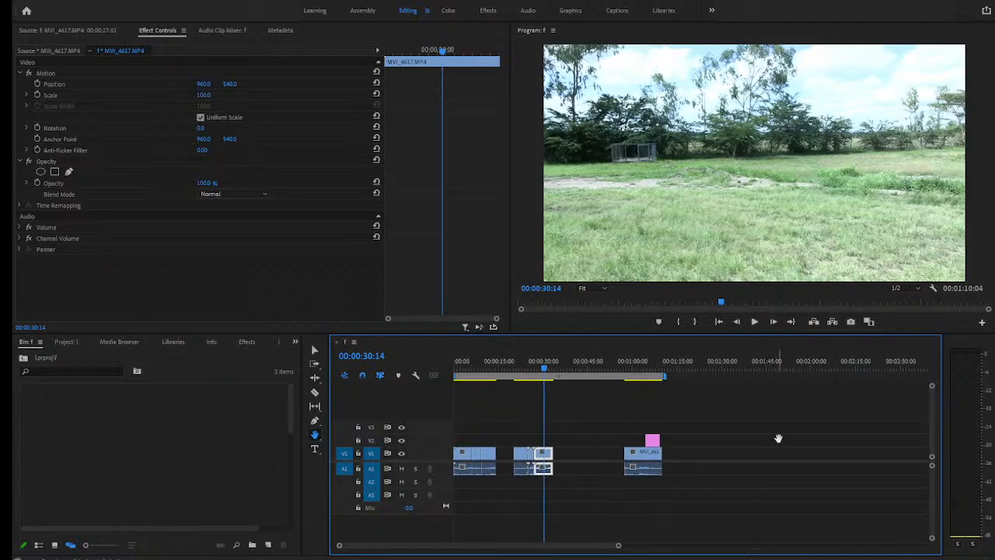
- Pan the timeline with the Hand tool past the 00:06:45:00 mark, and scroll the view back to the sequence start
drag(798, 441, 648, 444)
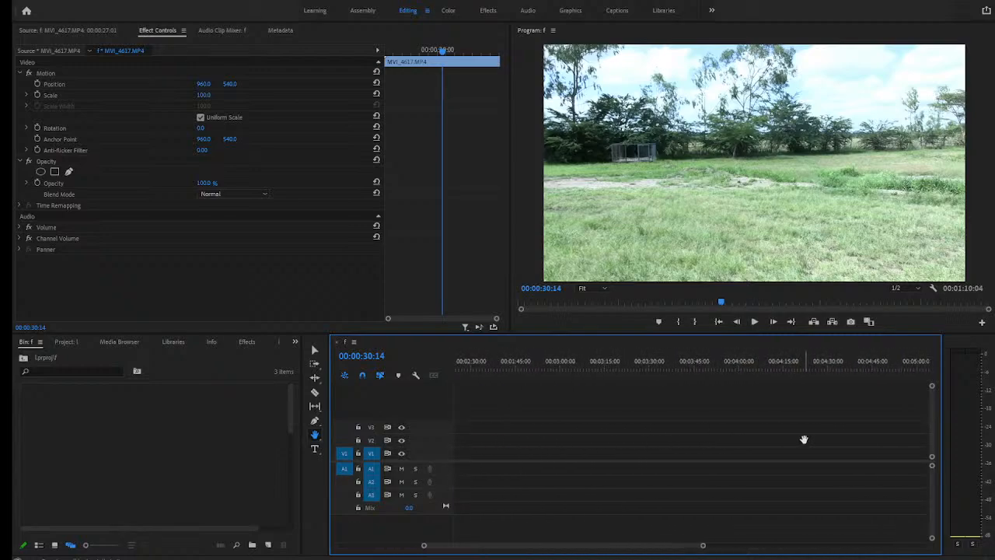
drag(804, 437, 632, 438)
drag(759, 437, 593, 436)
drag(697, 433, 577, 437)
drag(740, 438, 577, 437)
drag(806, 433, 692, 435)
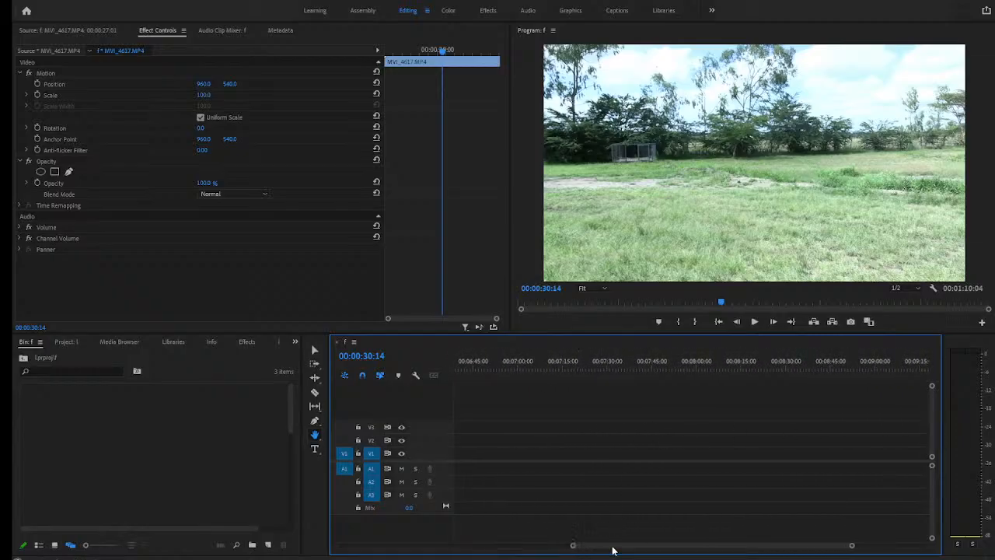
drag(611, 550, 562, 549)
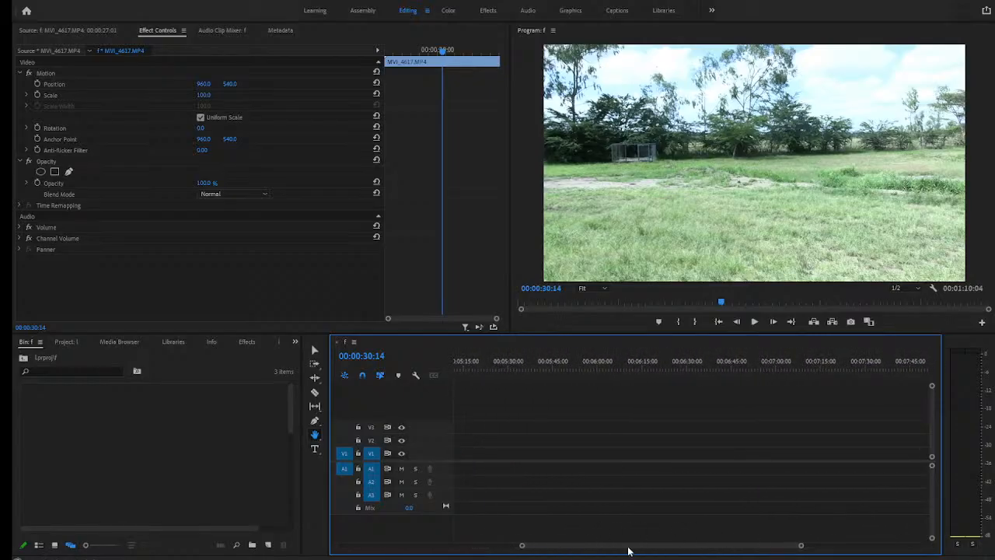
drag(628, 552, 329, 542)
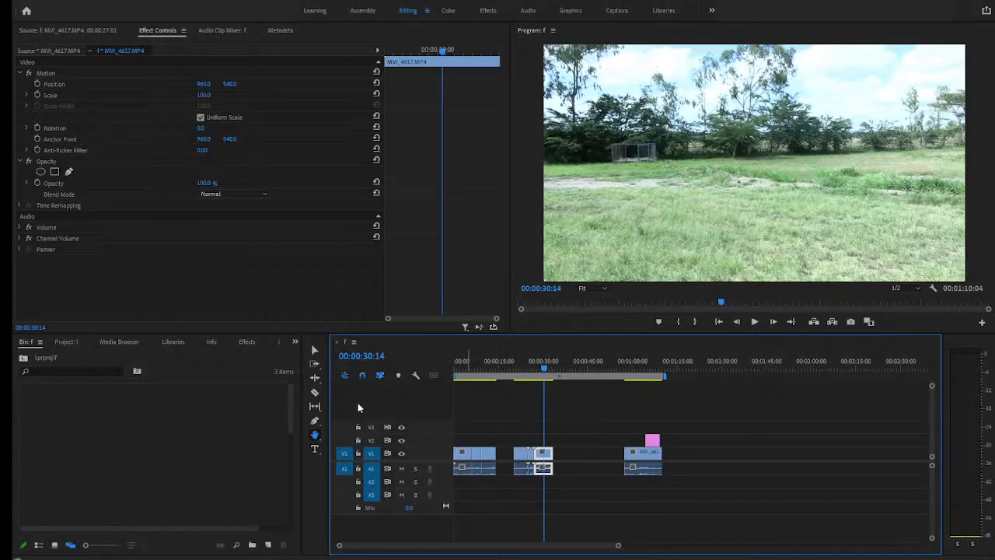
- Add the text "monday" with the Type tool over the left part of the field at 00:00:30:14
click(315, 449)
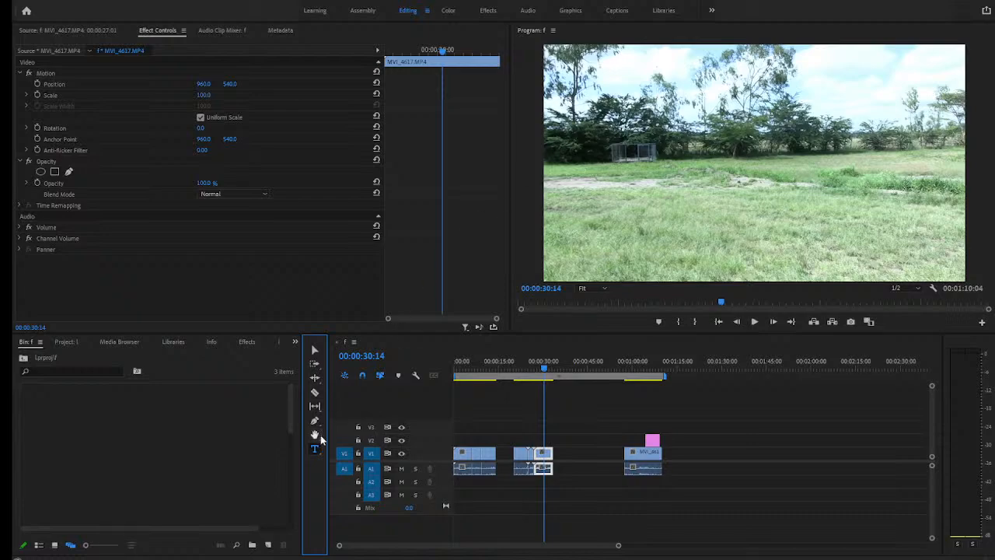
click(580, 185)
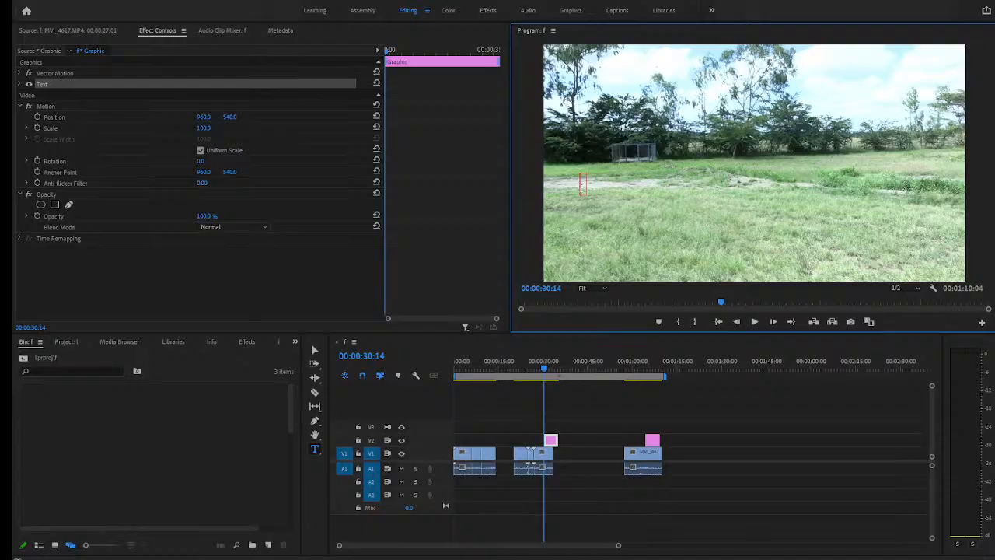
text(monda)
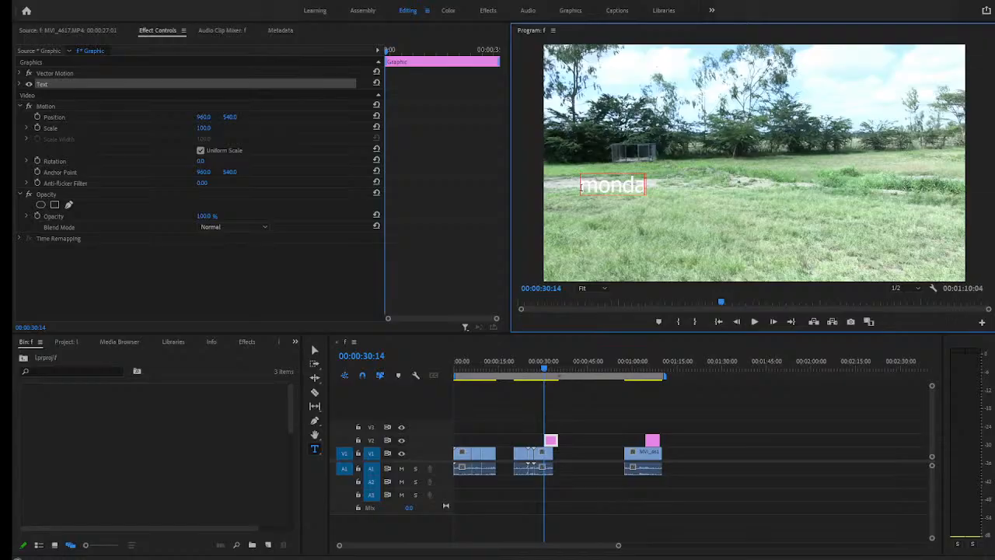
text(y)
- Delete both graphic clips on V2 and every clip piece on V1 except the first one, together with its audio
click(314, 350)
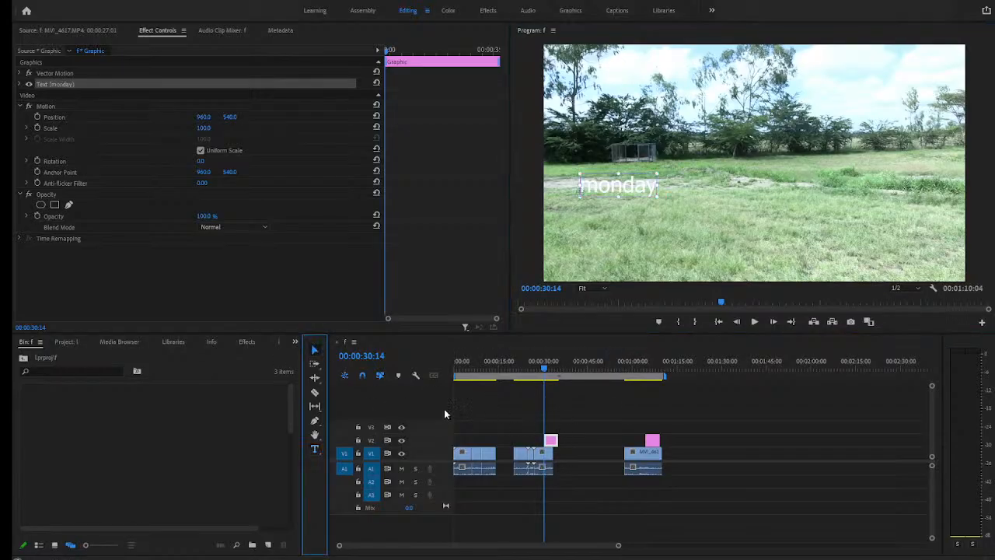
click(653, 442)
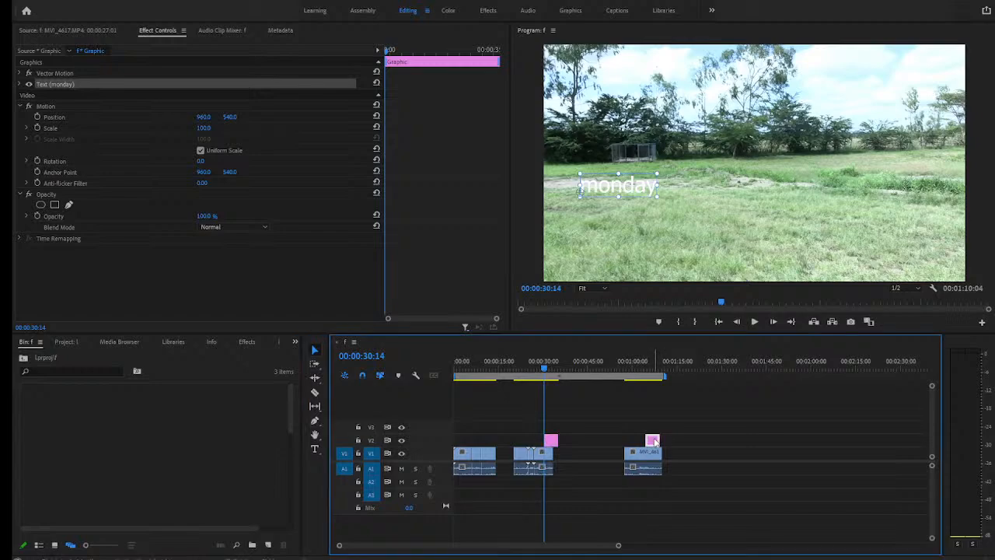
key(Delete)
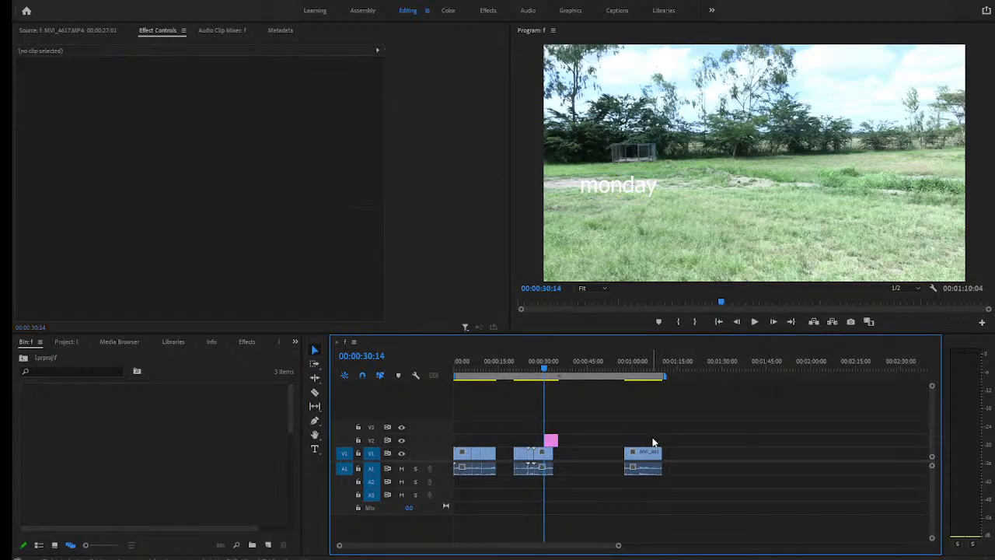
click(551, 441)
key(Delete)
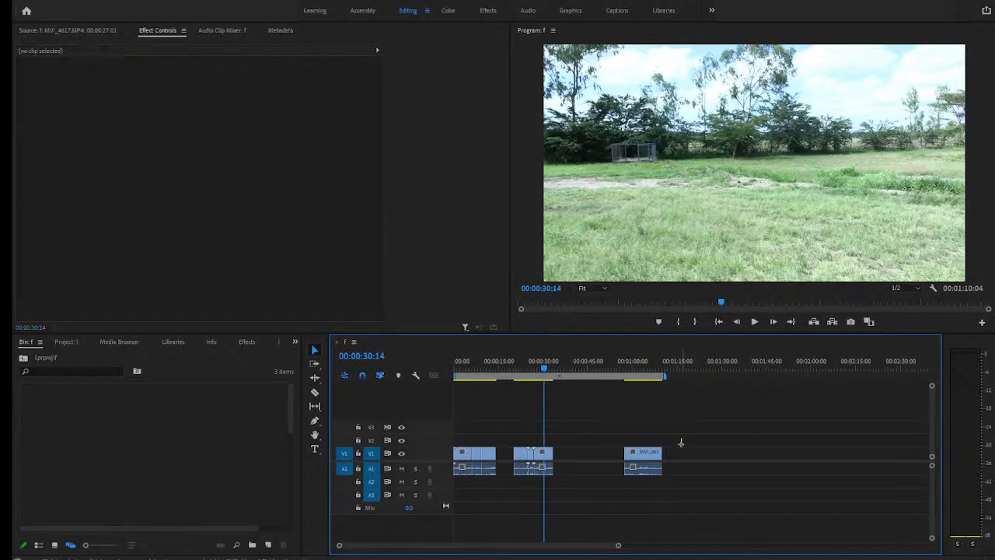
drag(682, 438, 471, 480)
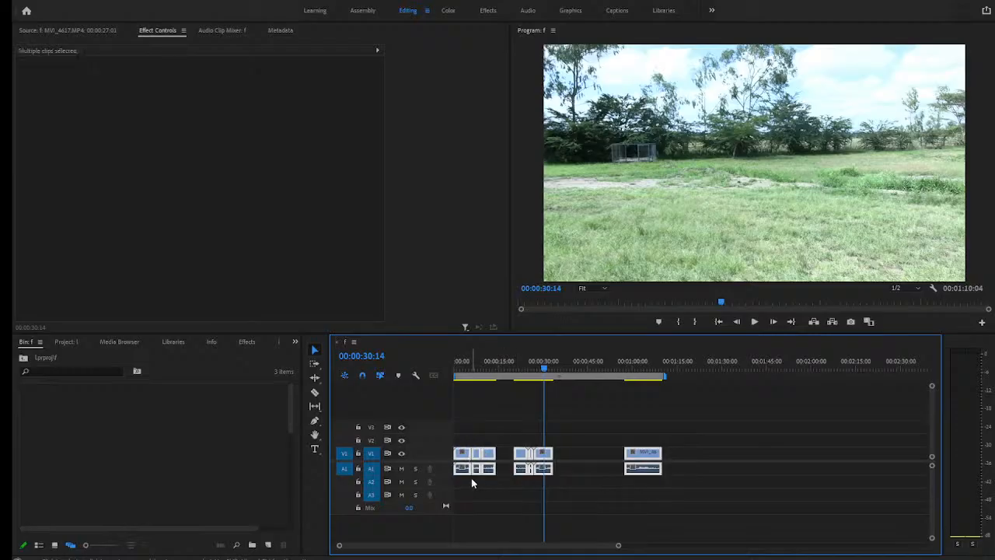
key(Delete)
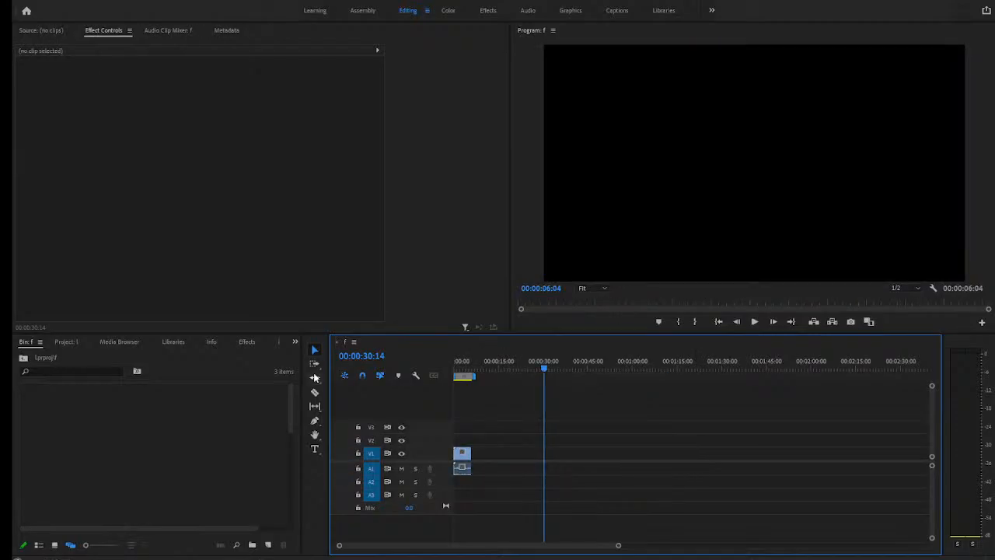
- Extend the remaining MVI_4617.MP4 clip to its full length and ripple-delete the gap before it
drag(462, 467, 521, 467)
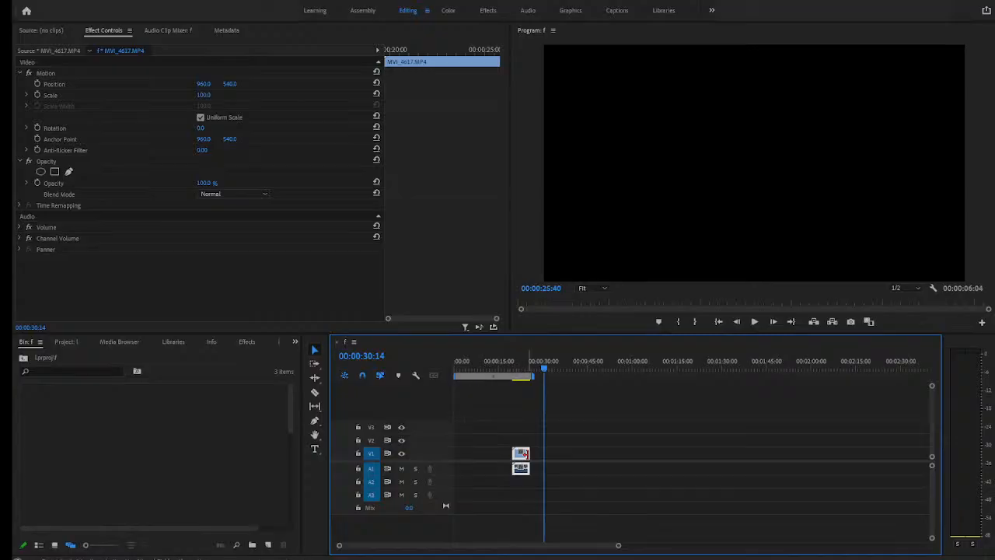
drag(528, 453, 613, 453)
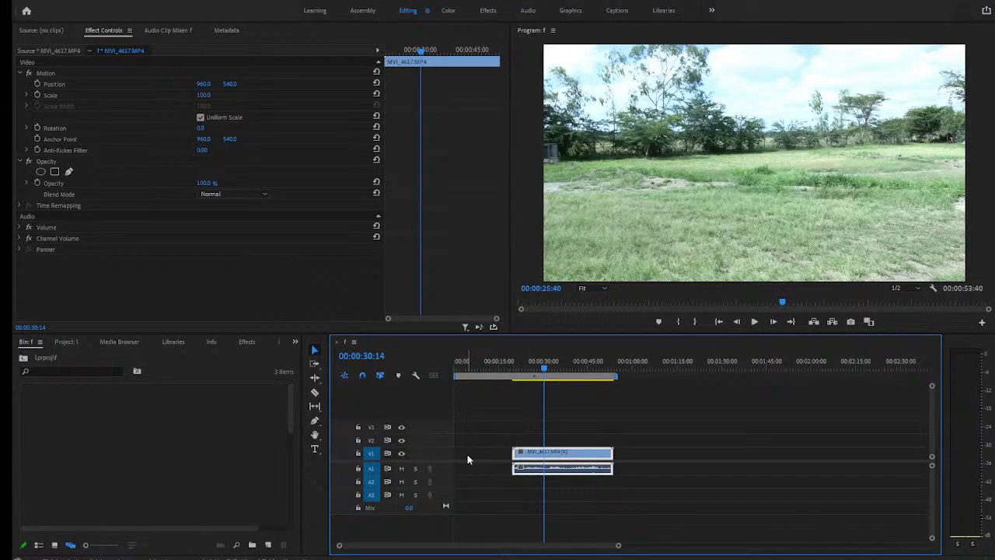
click(467, 454)
key(Delete)
click(464, 362)
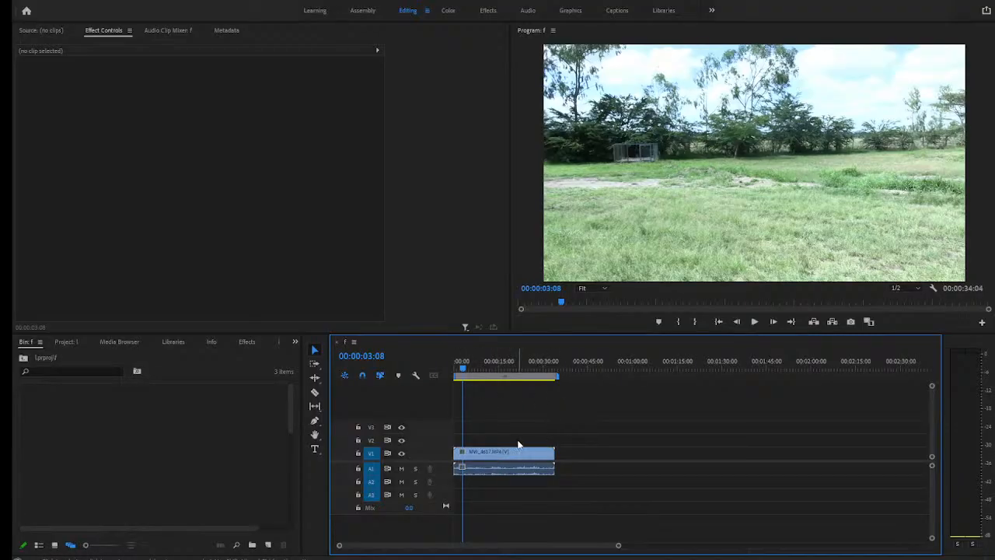
click(495, 457)
shift+click(488, 457)
- Open the f bin and place its short clip on V1 just past the end of the MVI_4617.MP4 clip
click(66, 342)
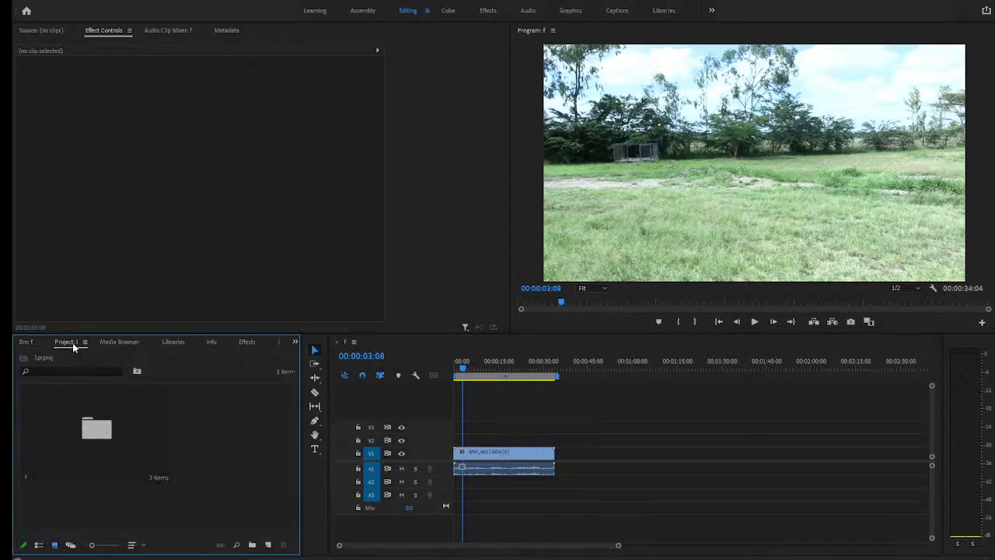
double_click(97, 430)
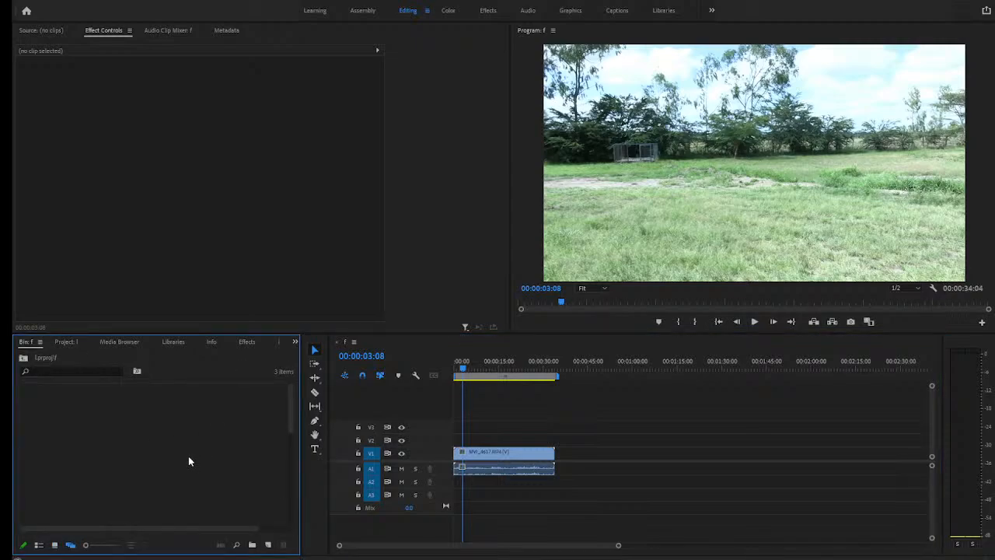
scroll(185, 428, down, 3)
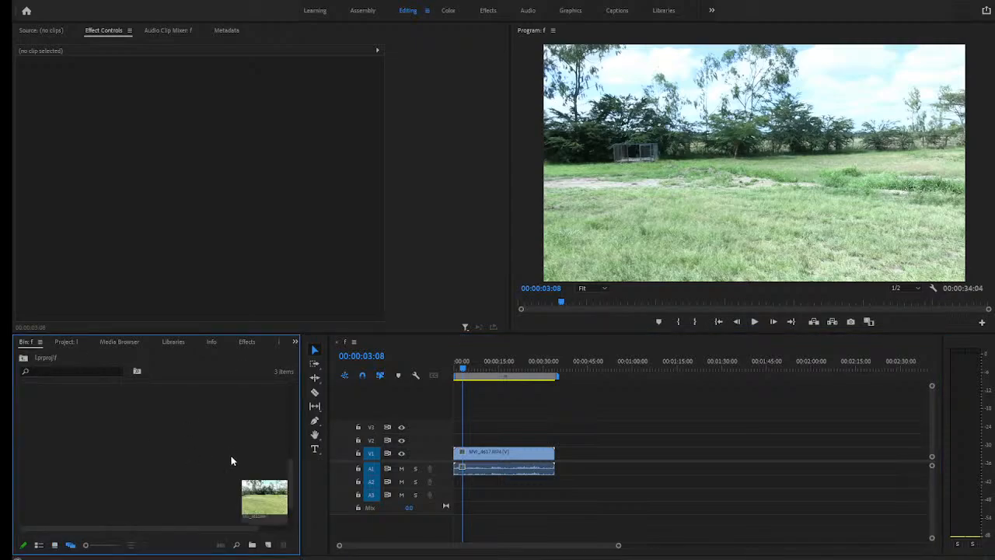
drag(260, 500, 563, 471)
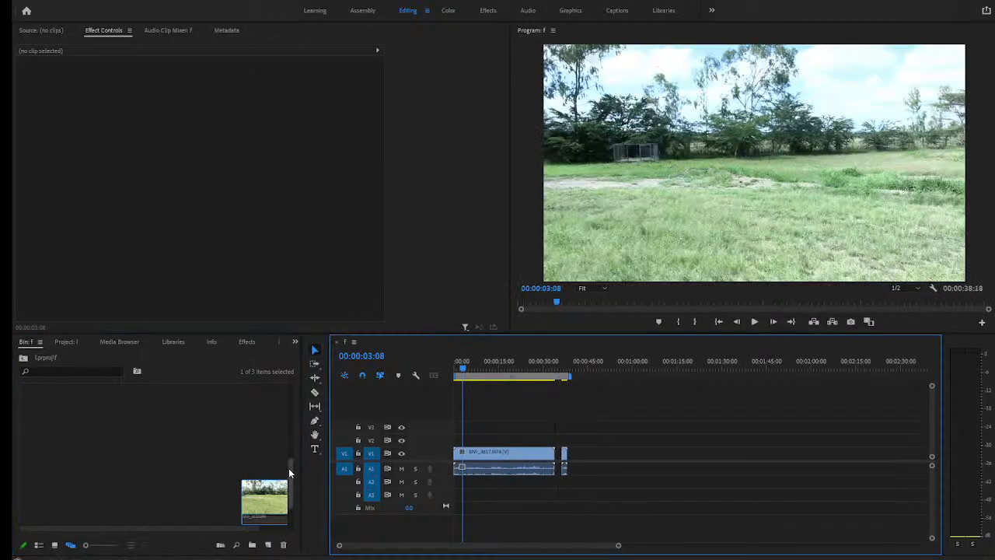
- Add a second MVI_4617.MP4 clip from the bin to V1 and remove the gap between the two clips
drag(288, 481, 288, 461)
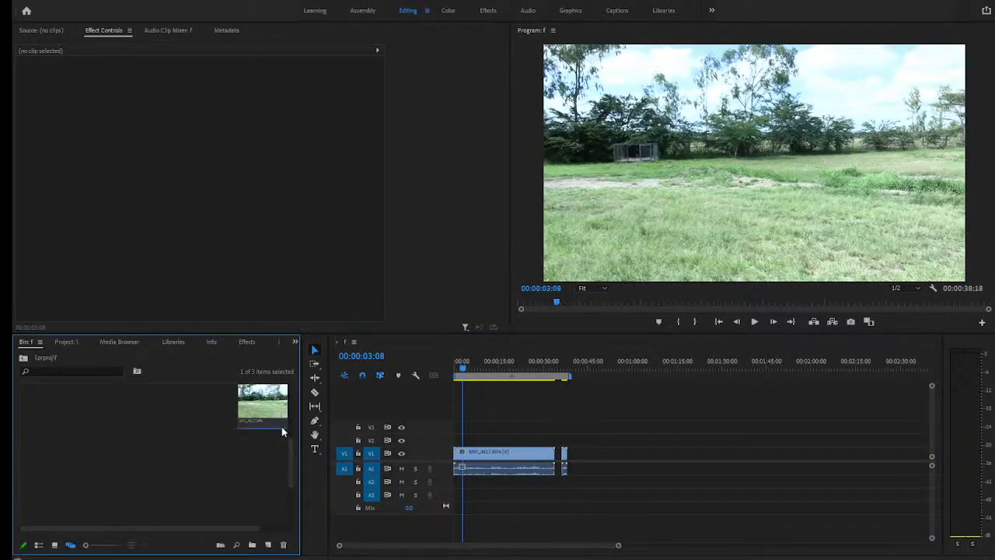
drag(265, 409, 566, 459)
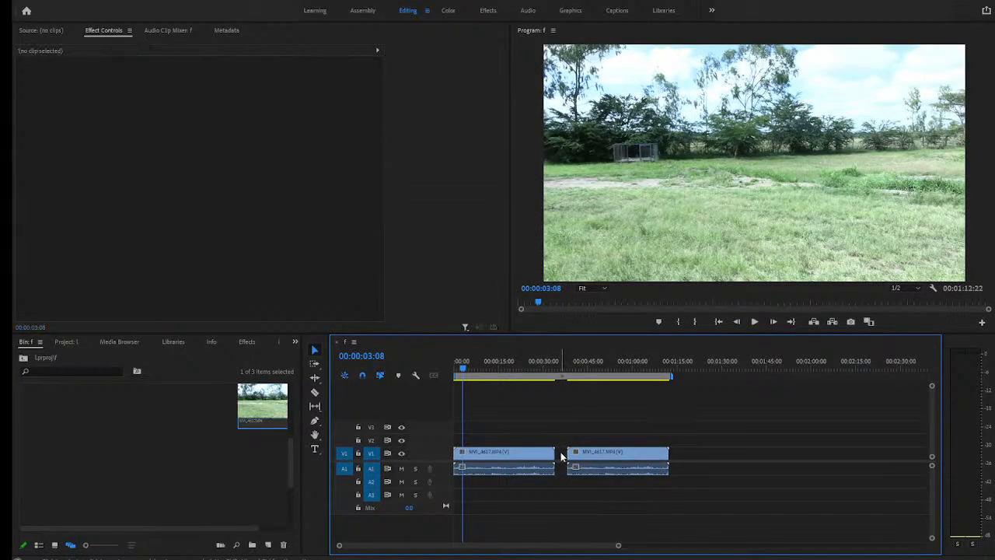
drag(563, 457, 568, 457)
click(562, 455)
key(Delete)
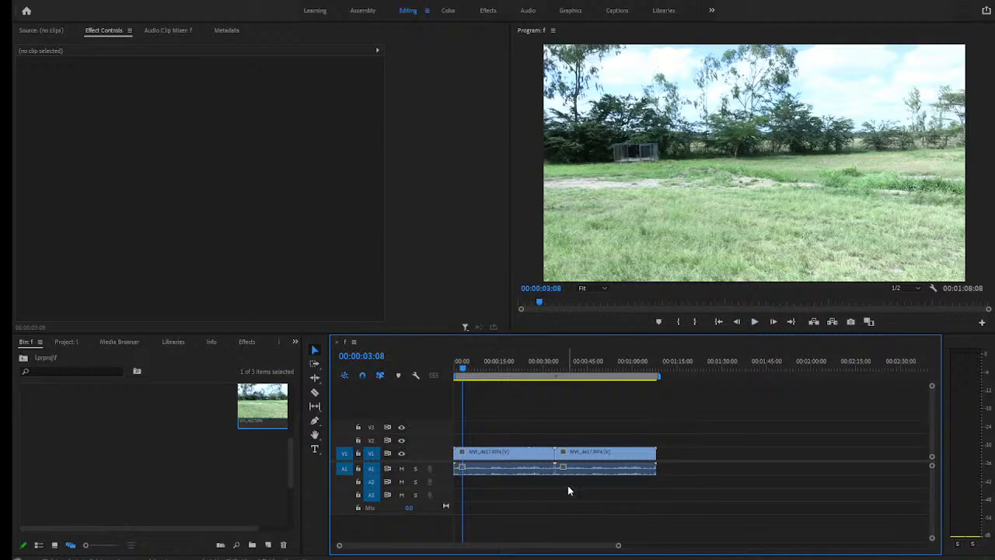
- Create a new sequence from the contents of the f bin, and close it in the timeline to return to the original sequence
click(245, 400)
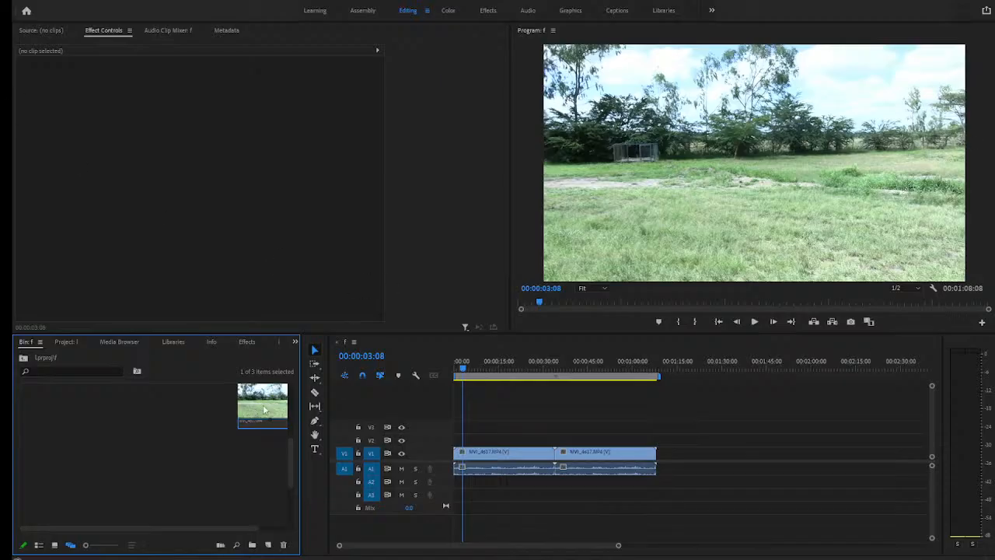
drag(271, 410, 270, 542)
click(237, 436)
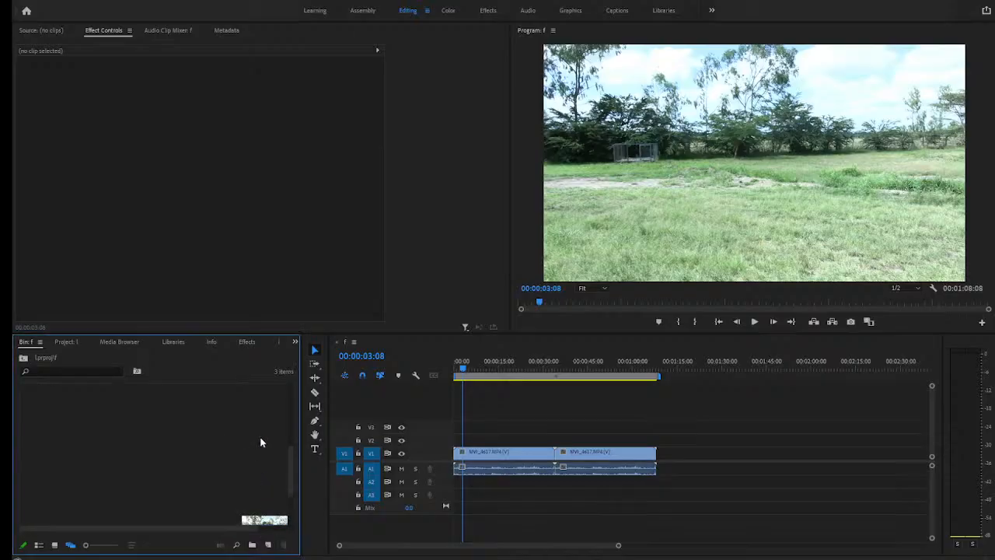
click(24, 357)
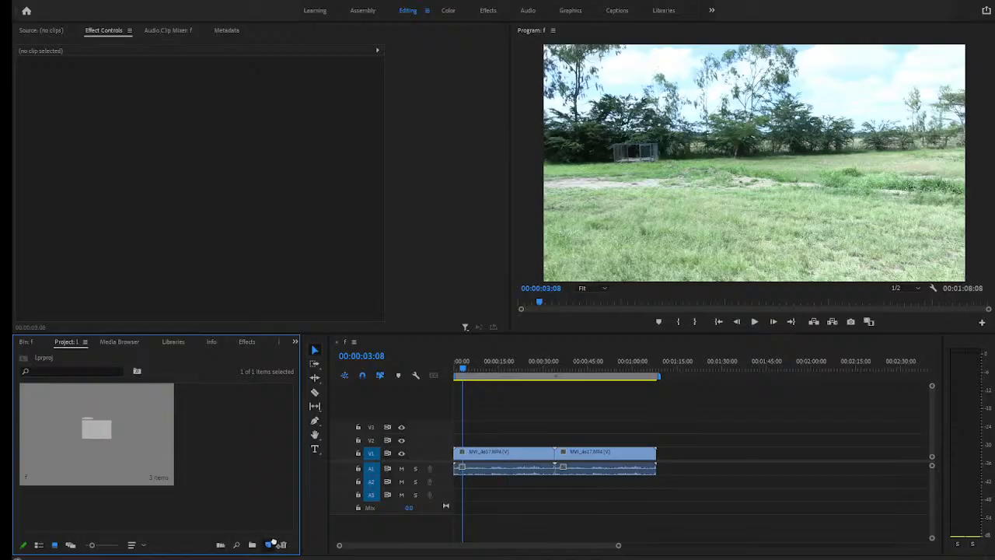
click(272, 542)
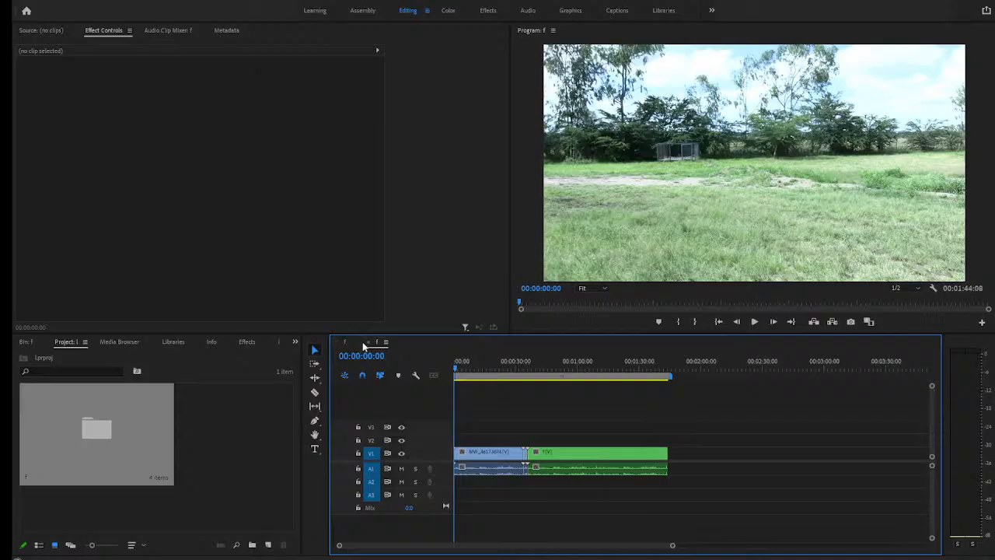
click(374, 345)
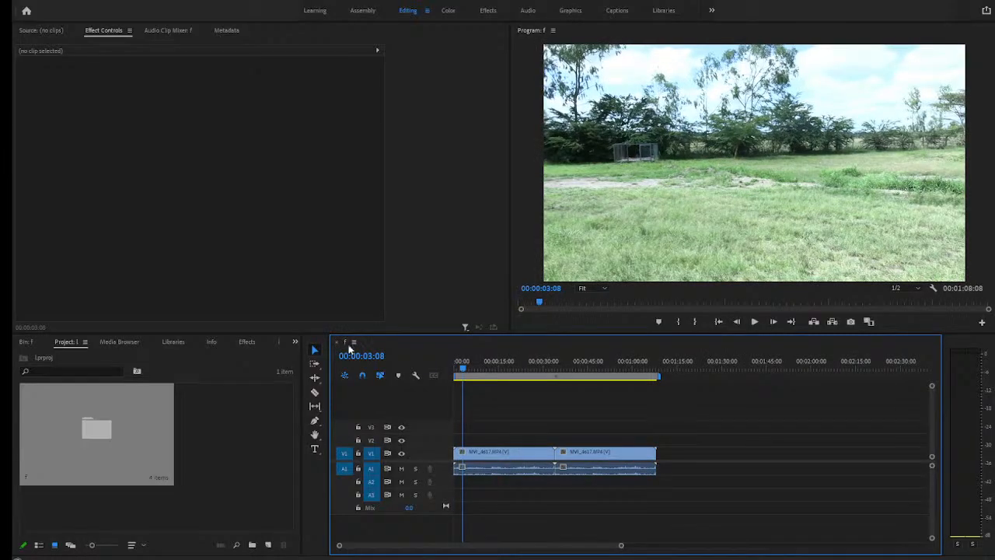
click(215, 458)
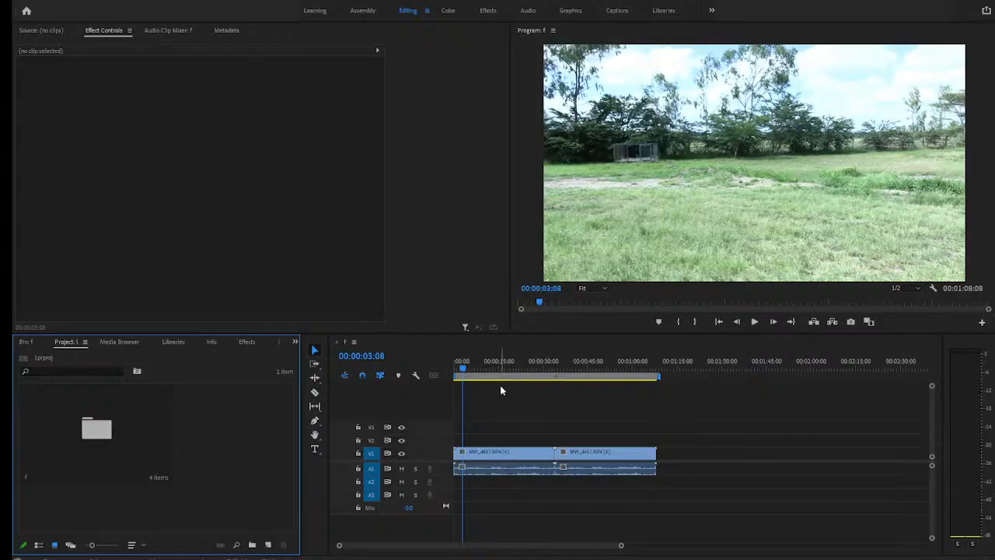
- Scrub and play through both clips, leave the playhead at 00:00:04:46 and select the first clip
click(549, 382)
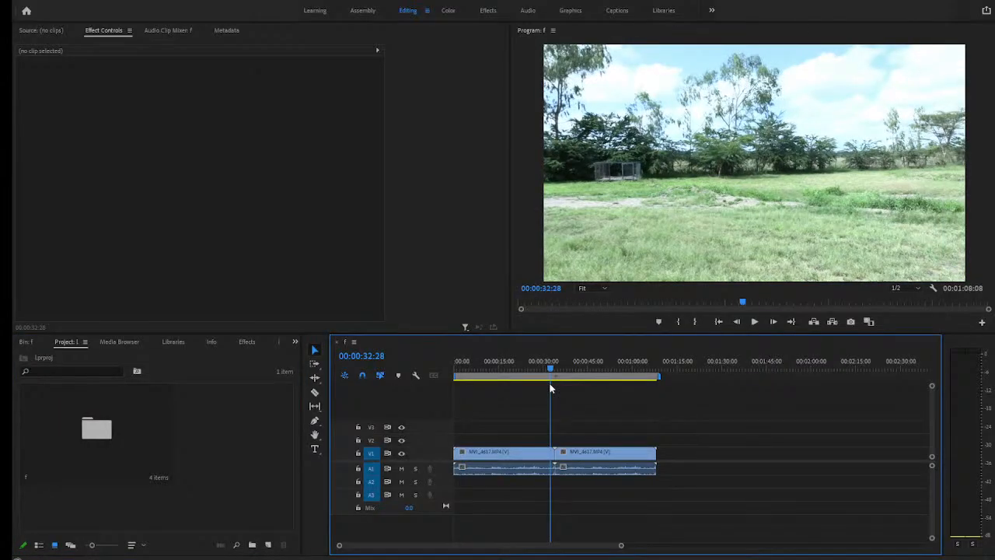
drag(549, 382, 553, 382)
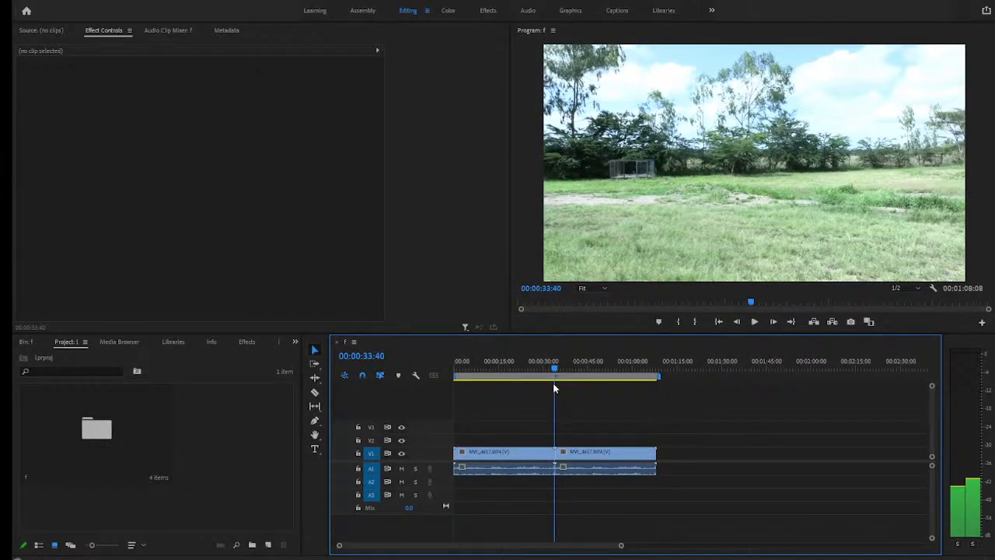
drag(553, 382, 493, 382)
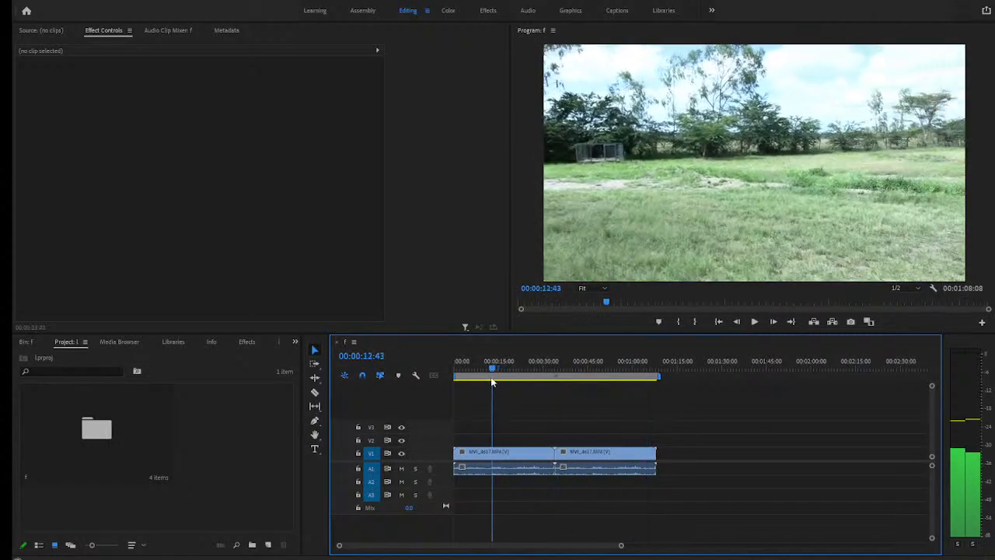
key(space)
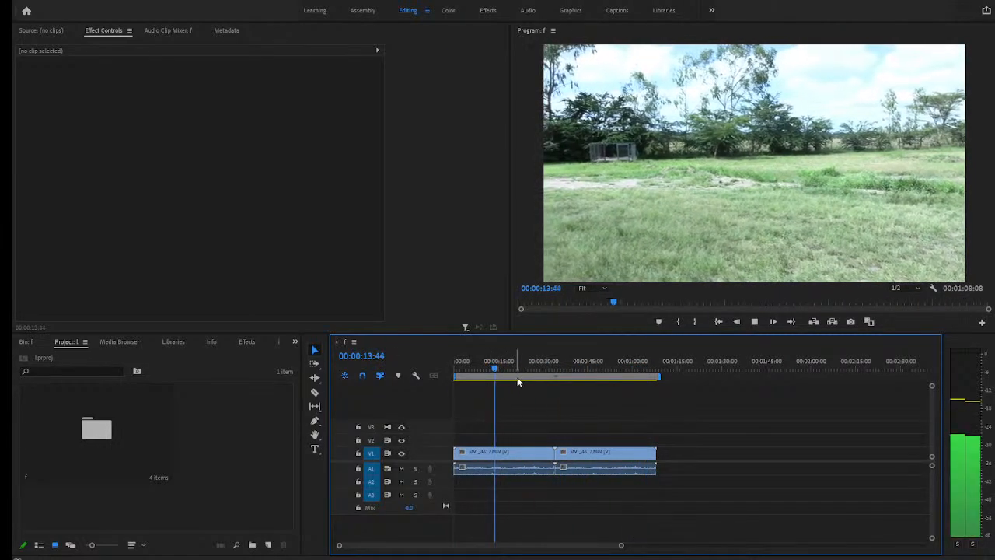
click(499, 376)
drag(498, 375, 647, 378)
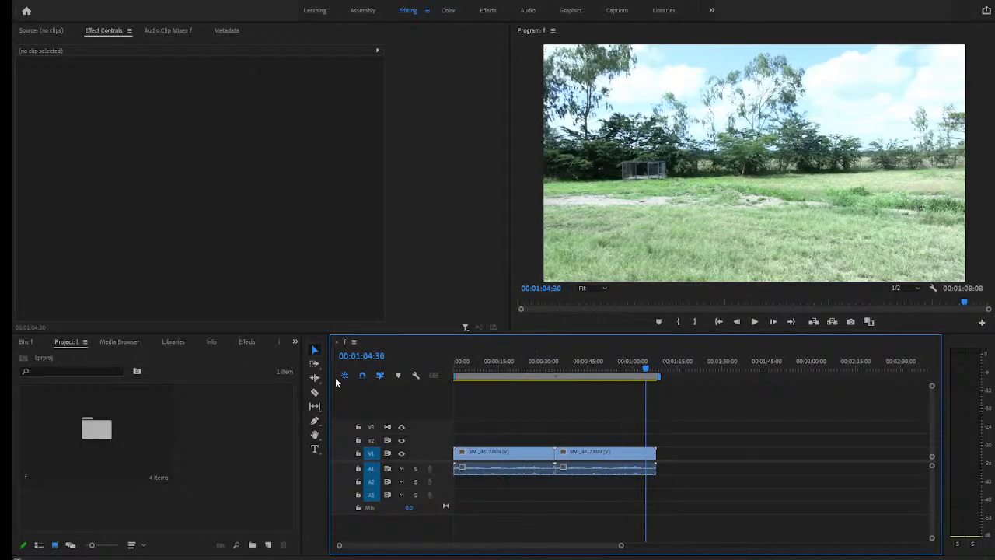
drag(650, 379, 468, 380)
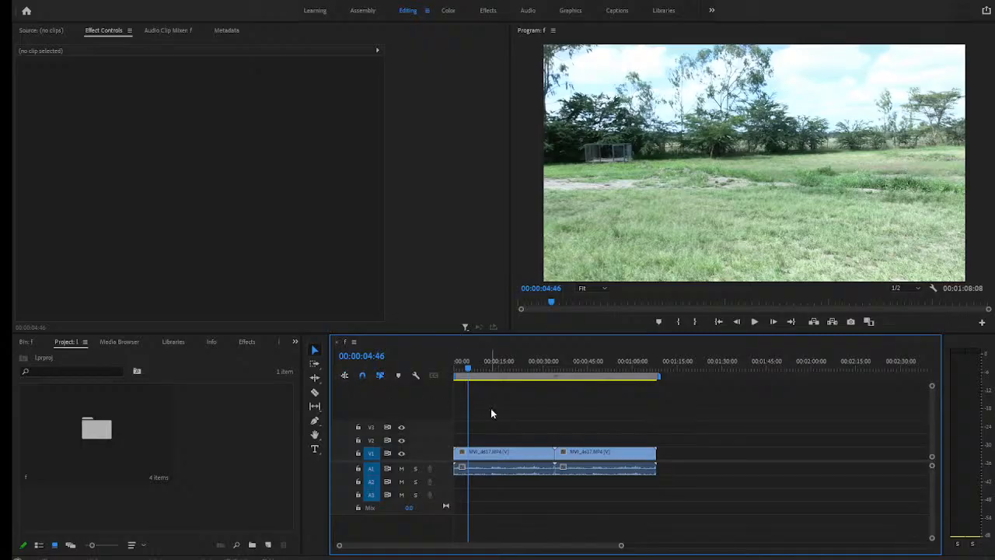
click(486, 466)
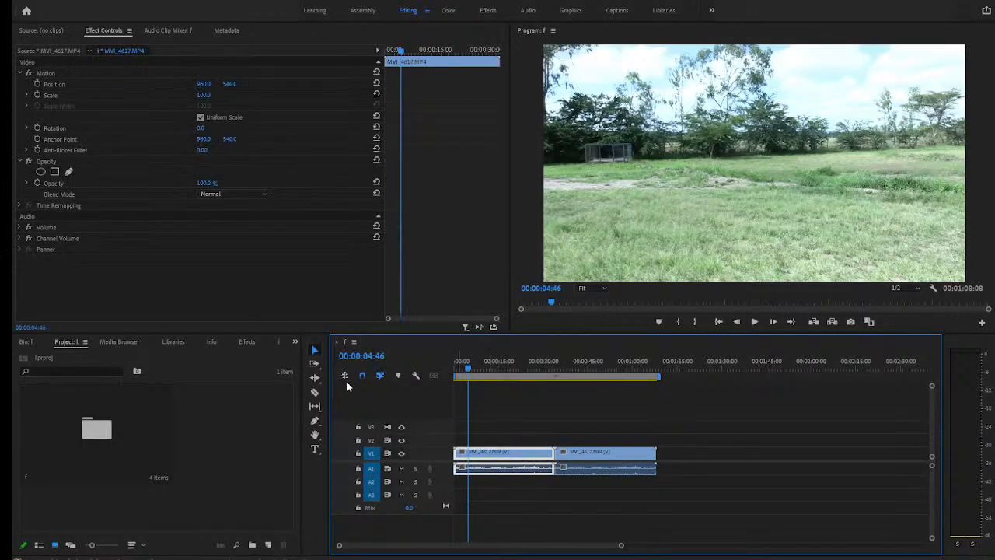
- Open the f bin, show its items as icons and deselect the clip in the timeline
double_click(97, 429)
scroll(249, 451, down, 3)
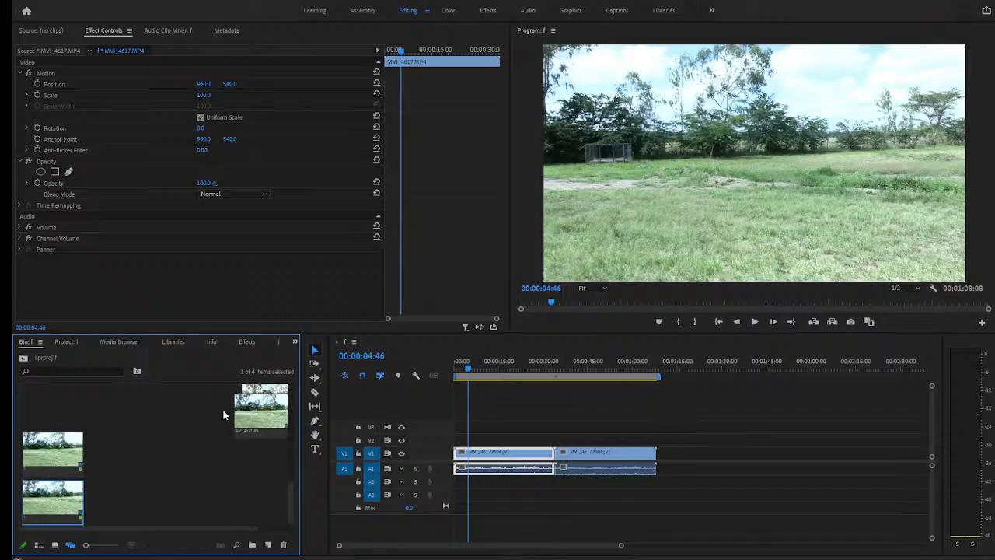
click(54, 545)
scroll(126, 514, down, 1)
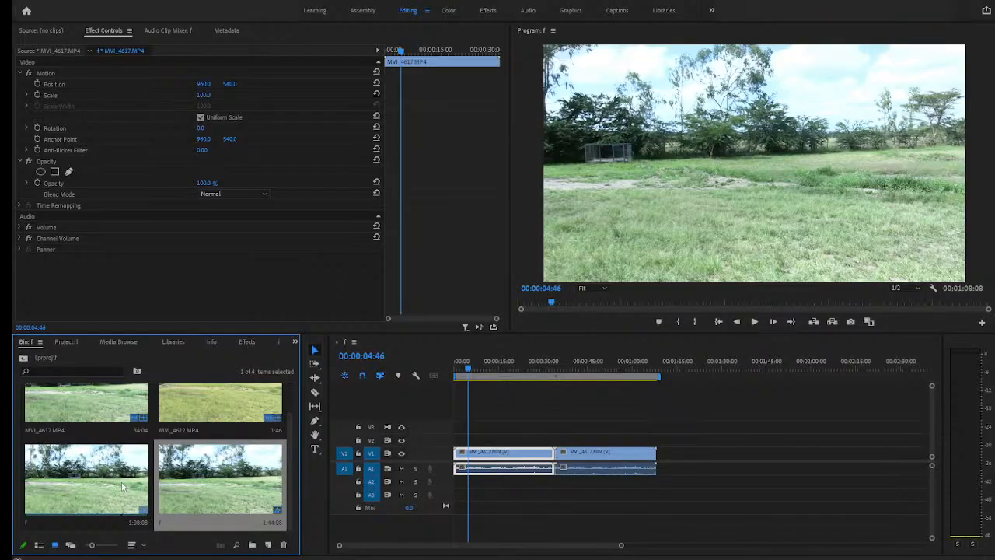
click(487, 424)
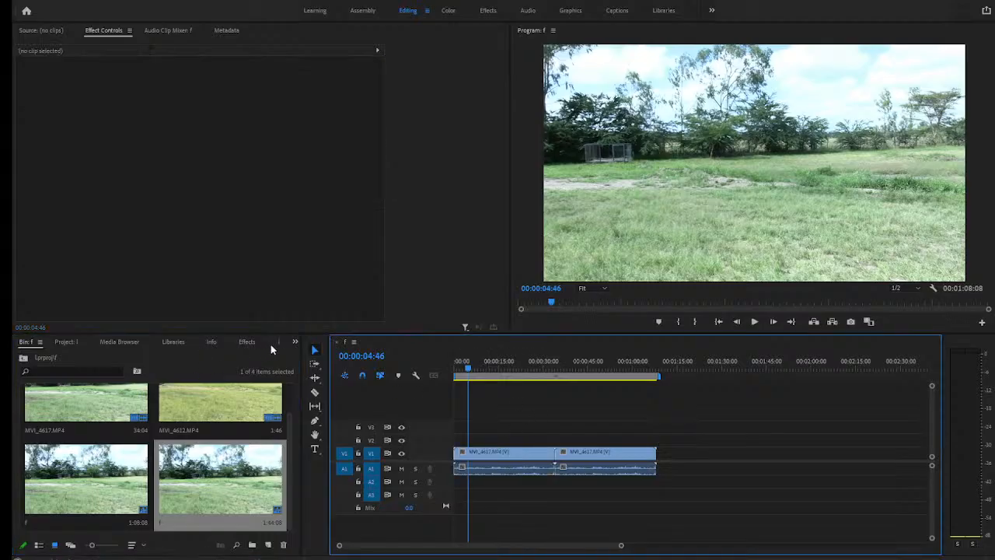
- Scrub the timeline with snapping turned off and again with it back on, and leave the playhead at 00:00:26:38
click(365, 376)
drag(465, 371, 759, 366)
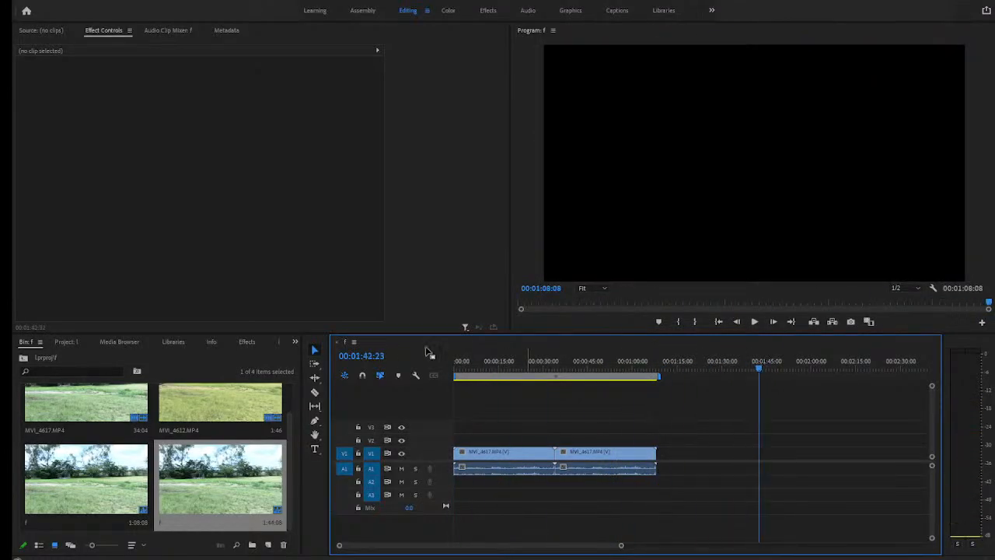
click(363, 376)
drag(759, 370, 569, 374)
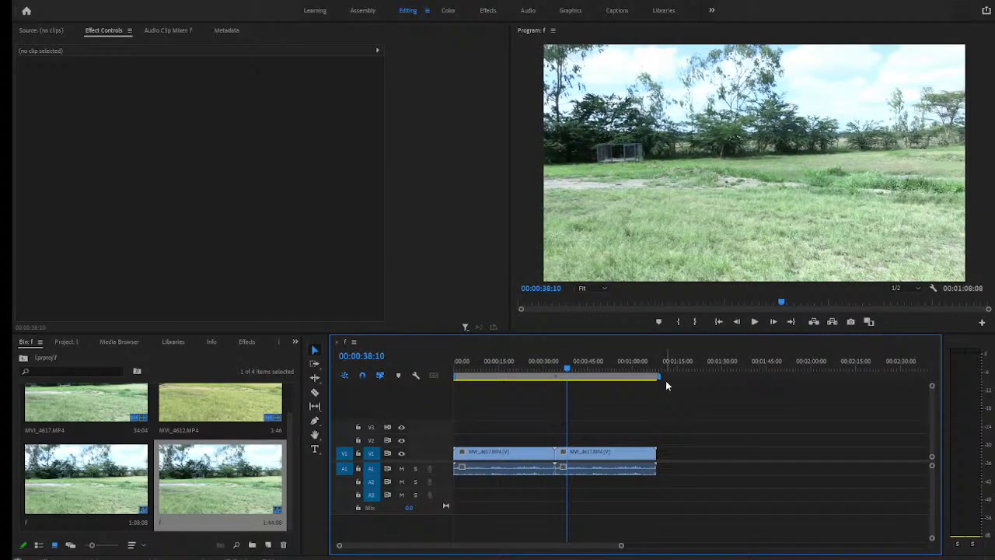
click(533, 367)
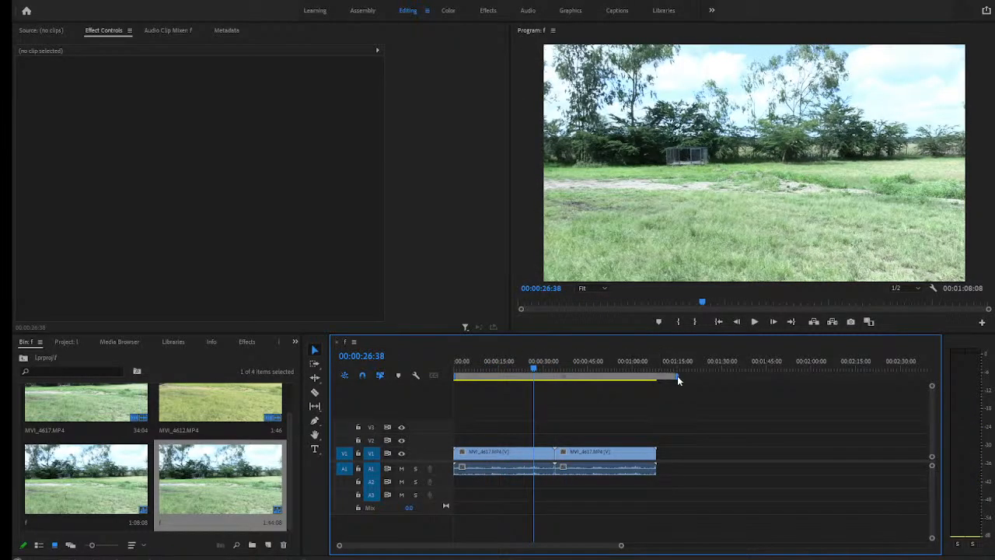
- Adjust the end of the work area bar with snapping off and on again, leaving it at about 00:01:15
drag(655, 377, 555, 380)
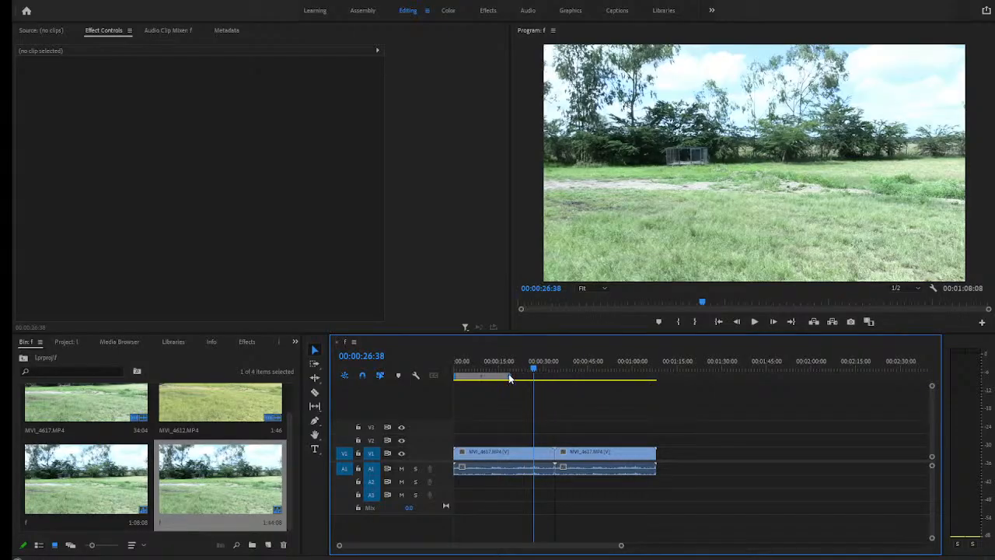
drag(509, 378, 694, 382)
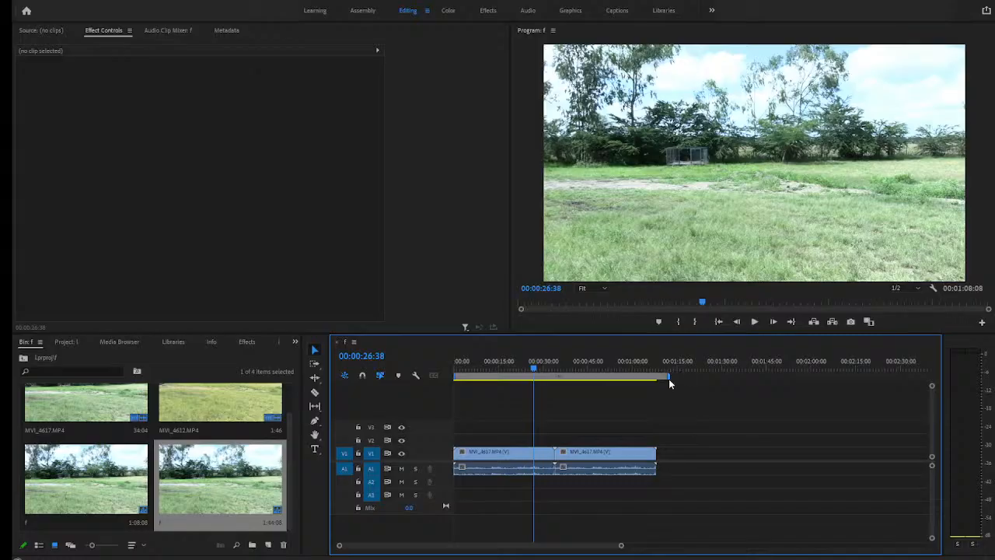
drag(667, 377, 701, 386)
click(362, 376)
drag(653, 381, 680, 381)
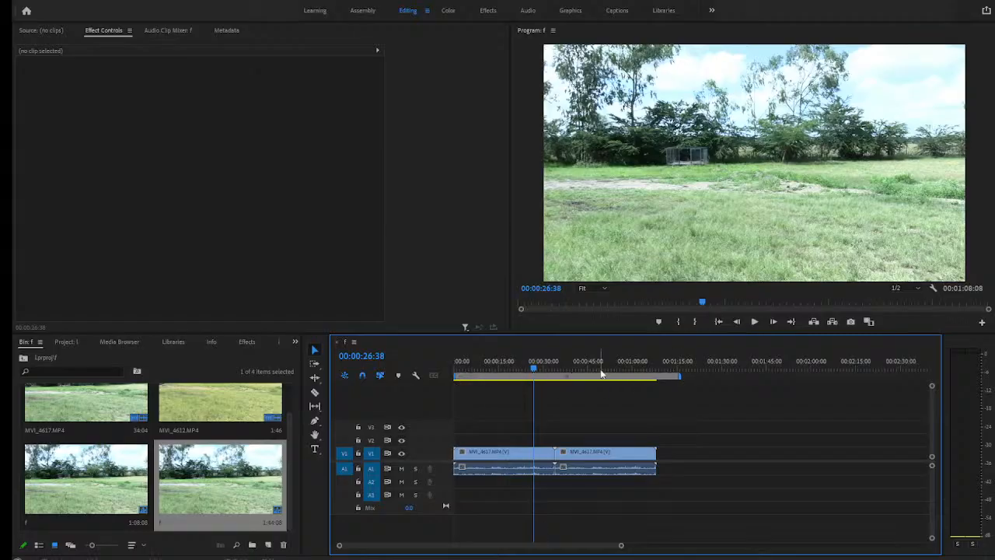
- Razor the first clip at about 18 s and the second at about 46 s and 1:00, and snap the work area's end to the last clip
click(316, 393)
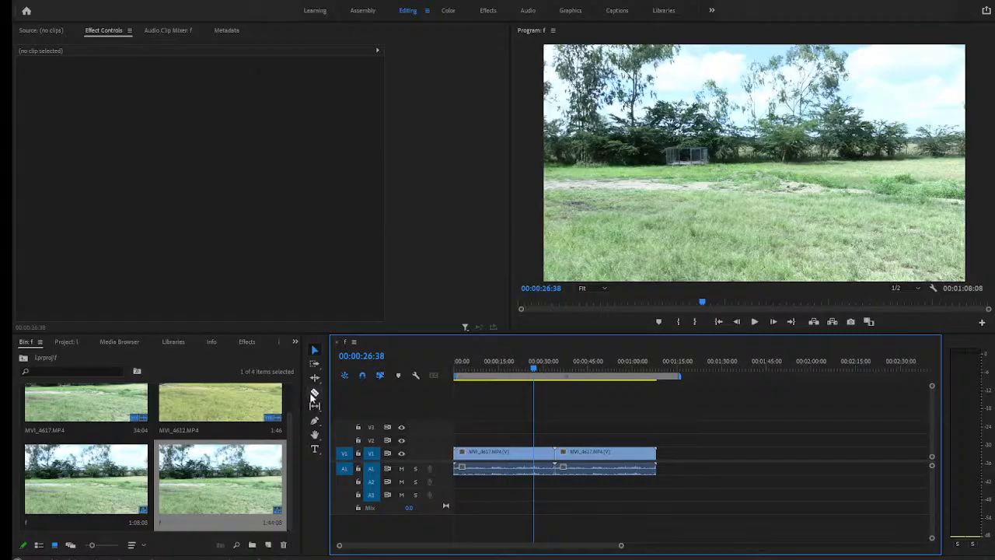
click(513, 459)
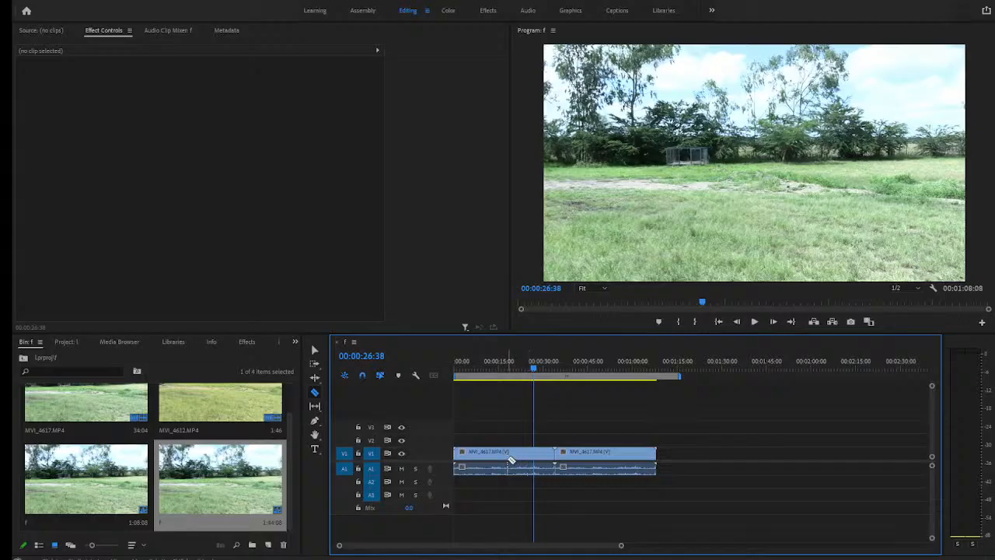
click(593, 456)
click(631, 454)
click(314, 349)
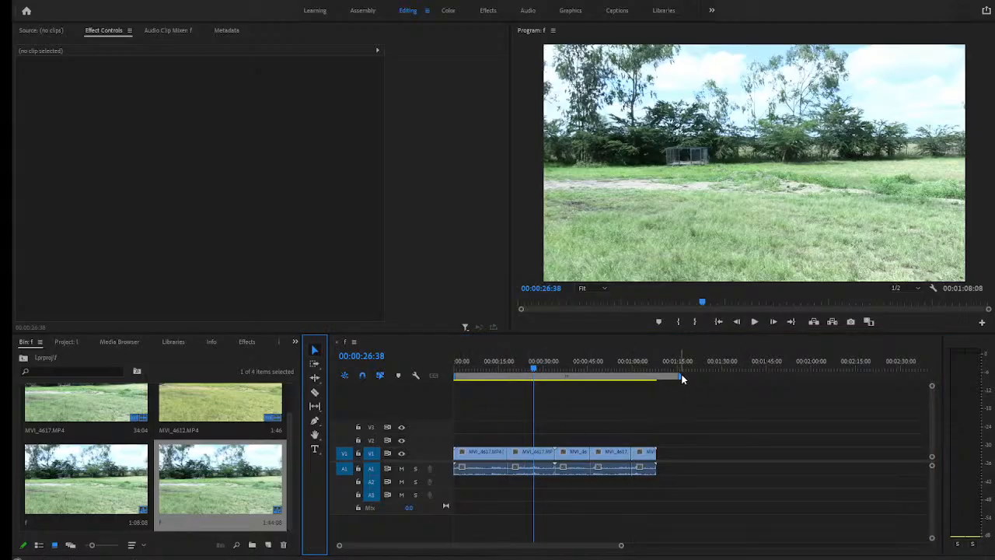
drag(681, 379, 596, 386)
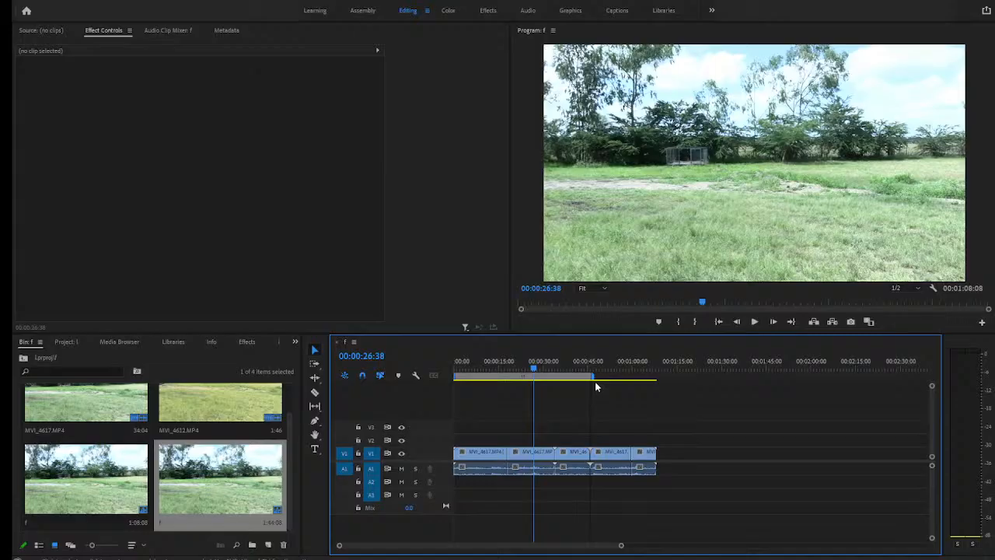
drag(596, 384, 662, 403)
- Move two cut pieces along V1 with their linked audio, and turn off Linked Selection to move other video and audio parts separately
drag(606, 459, 719, 465)
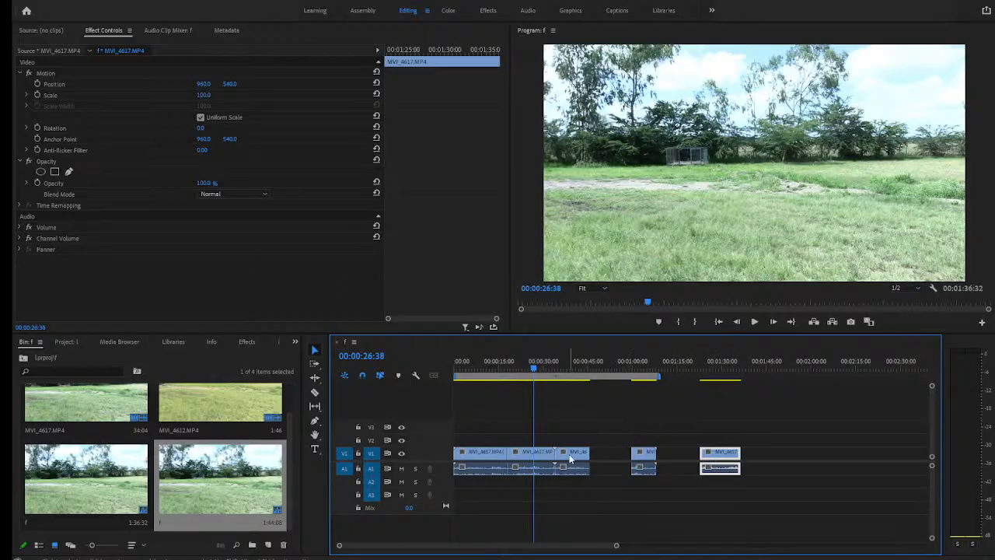
drag(571, 459, 809, 459)
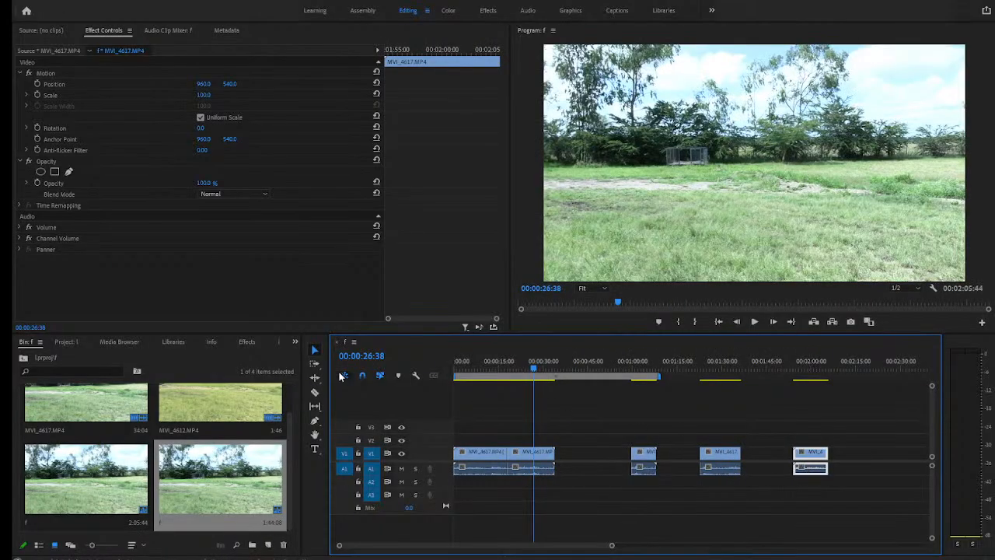
click(381, 376)
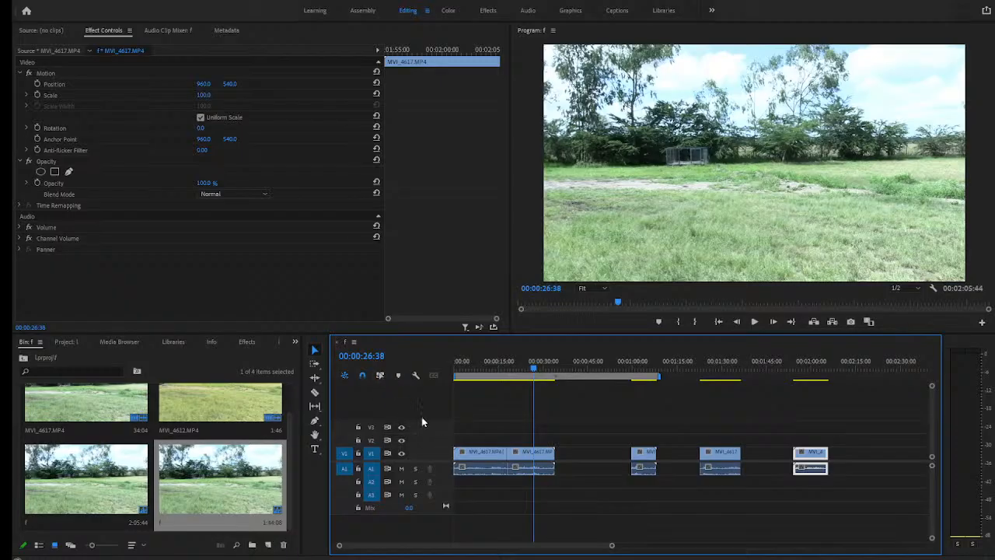
click(526, 458)
drag(526, 458, 593, 458)
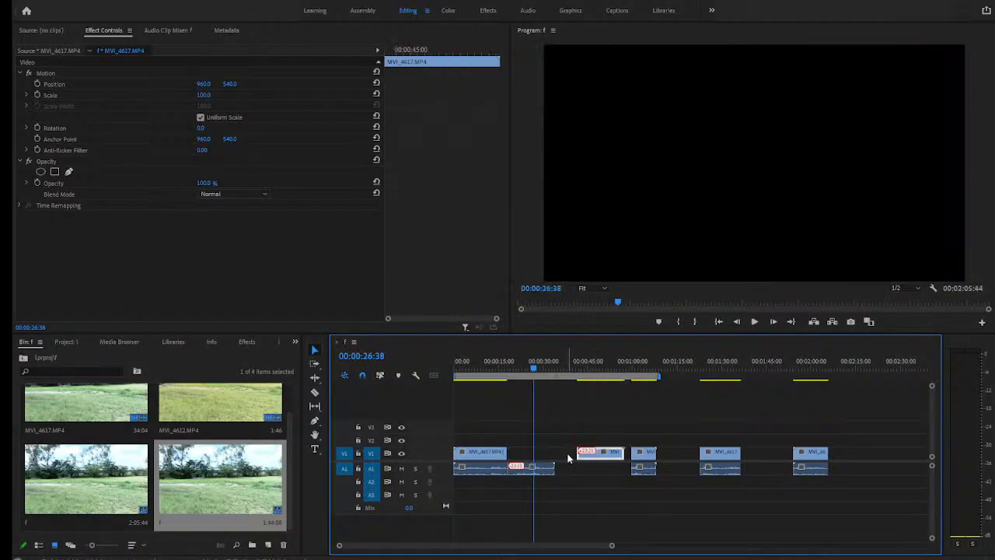
click(477, 468)
drag(477, 469, 584, 471)
click(484, 459)
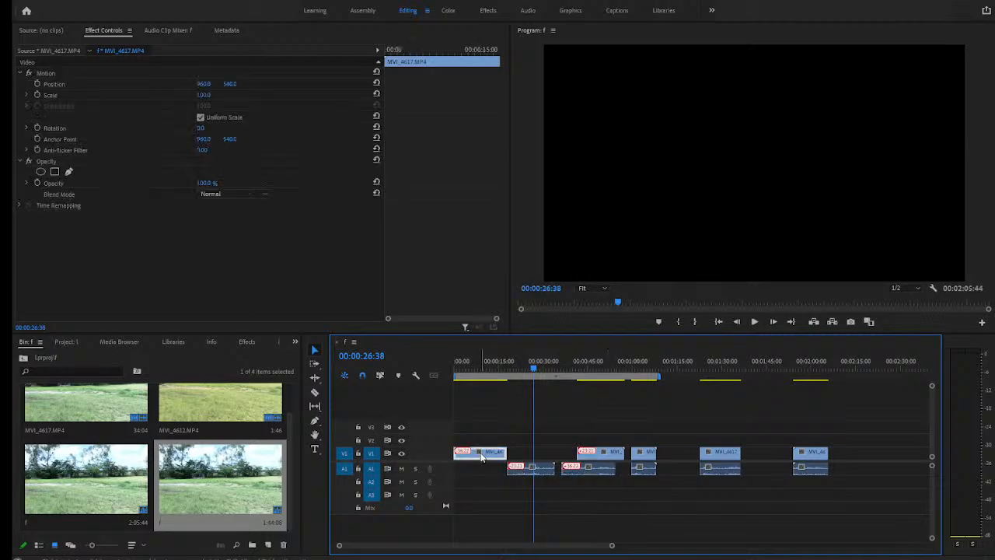
drag(483, 458, 896, 456)
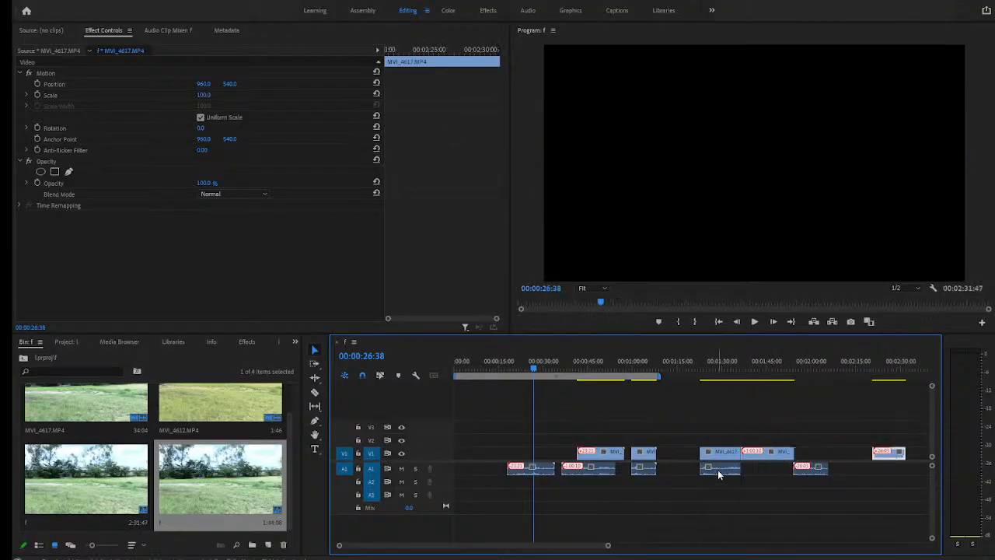
drag(718, 470, 677, 470)
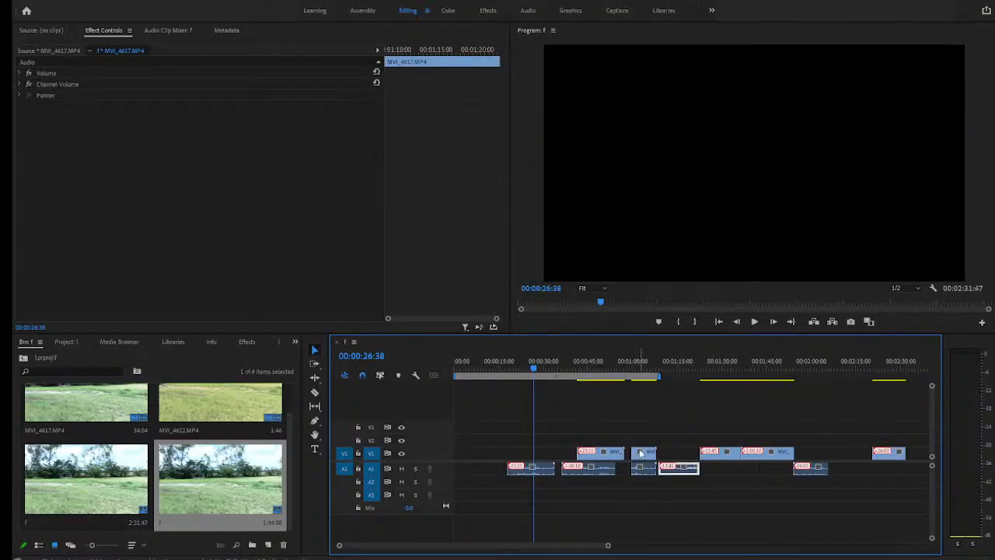
- Turn Linked Selection back on and move one linked piece to V3, one to V2 and one earlier on V1
click(379, 374)
drag(597, 453, 541, 429)
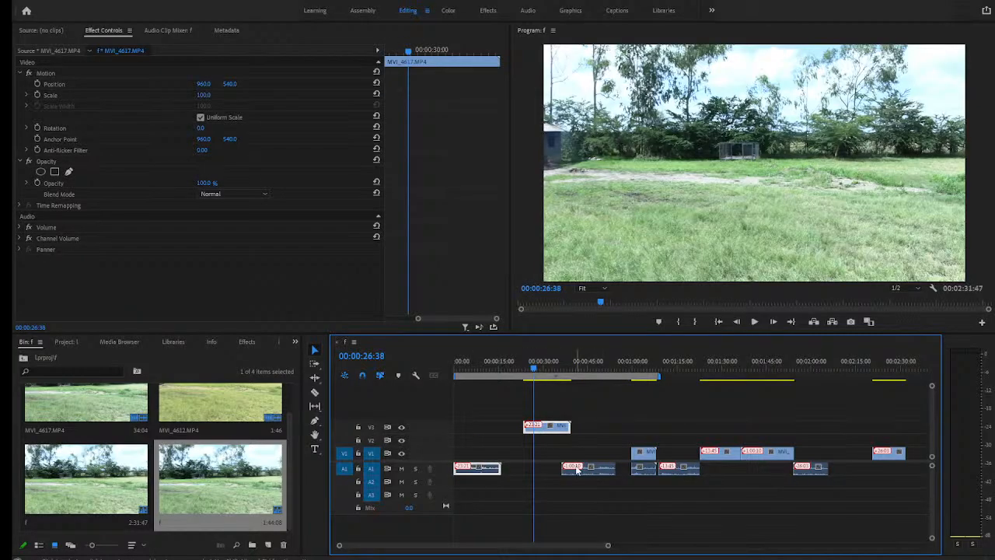
drag(650, 458, 853, 440)
drag(777, 455, 697, 455)
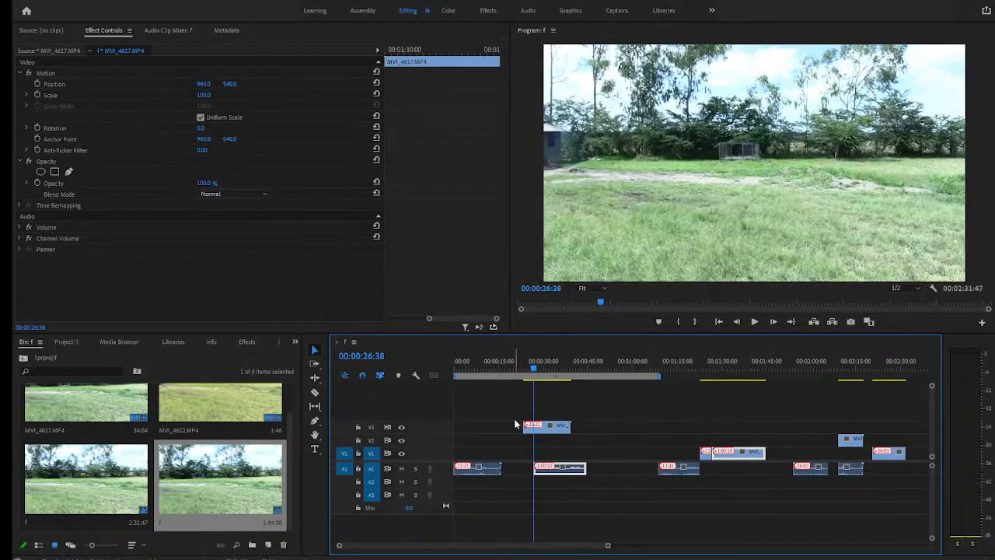
- Undo all the clip moves and the last razor cut in the second clip
key(ctrl+z)
key(ctrl+z)
key(ctrl+z)
key(ctrl+z)
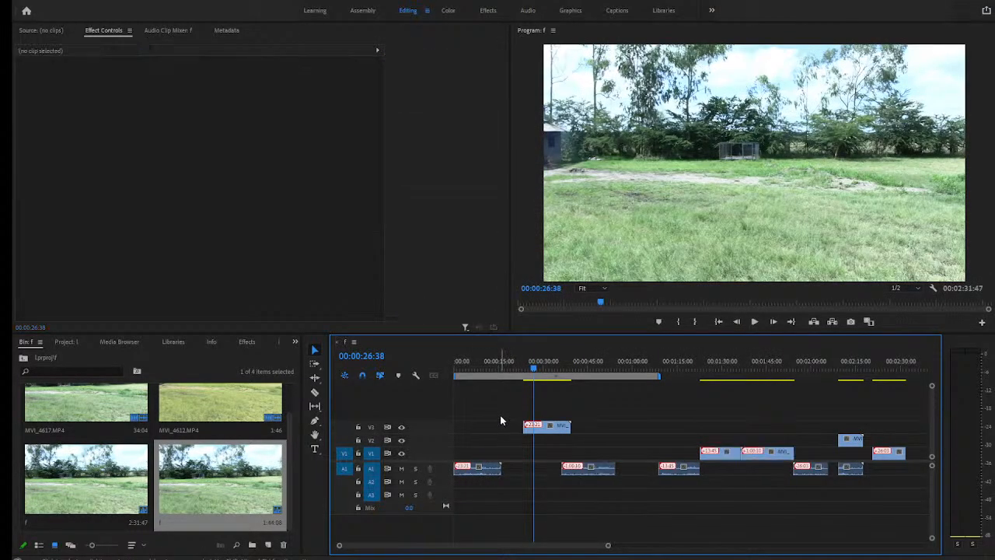
key(ctrl+z)
key(ctrl+z)
key(ctrl+z)
key(ctrl+z)
key(ctrl+z)
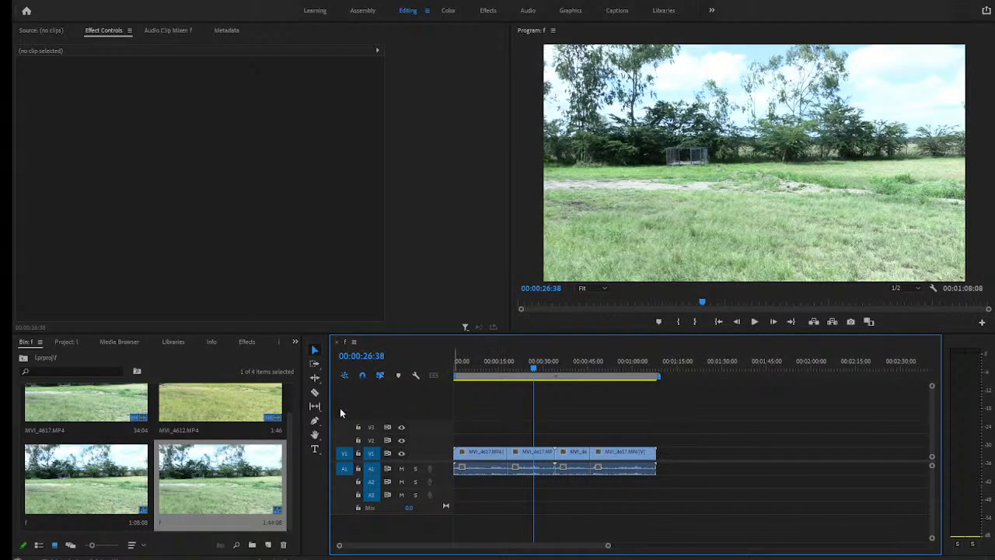
- Add a marker to the sequence at the playhead
click(398, 376)
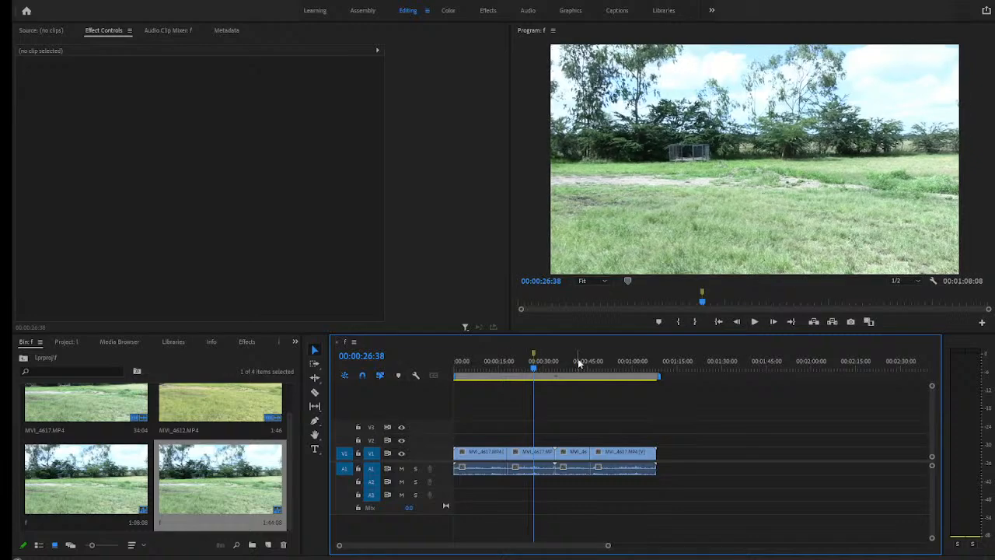